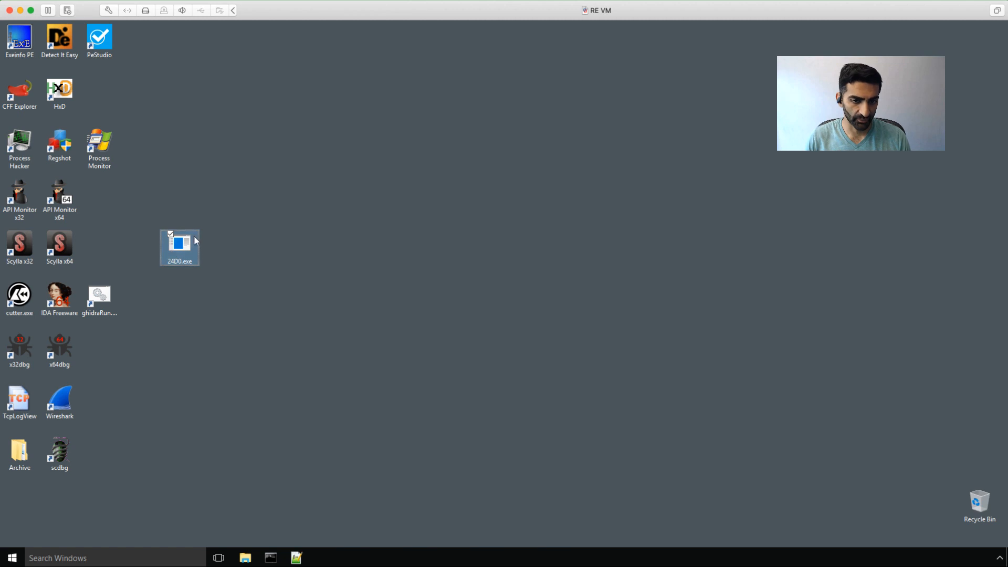
Step: Launch Ghidra from ghidraRun.bat, dismiss the Tip of the Day, and move the project window up-left
mouse_move(179, 249)
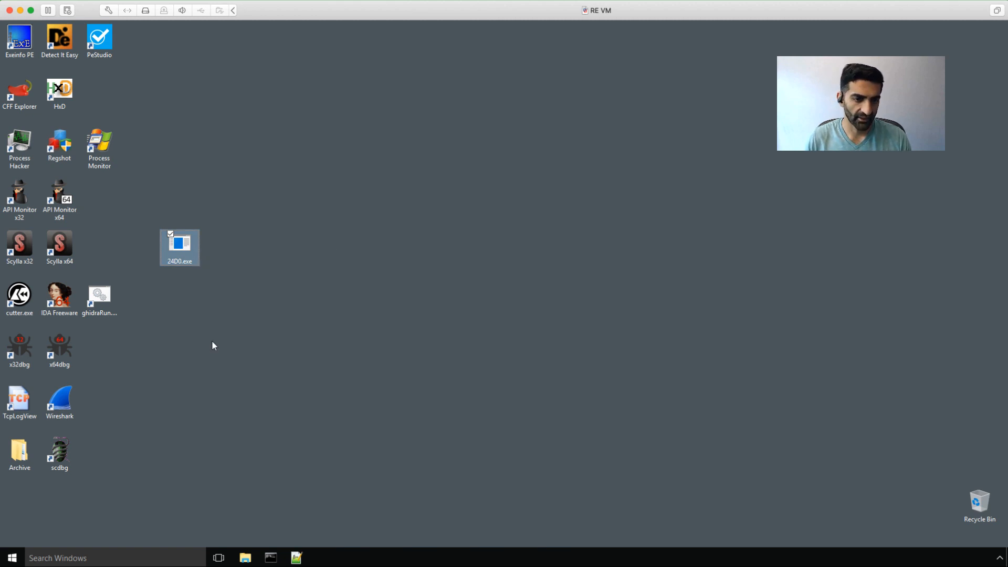
click(106, 297)
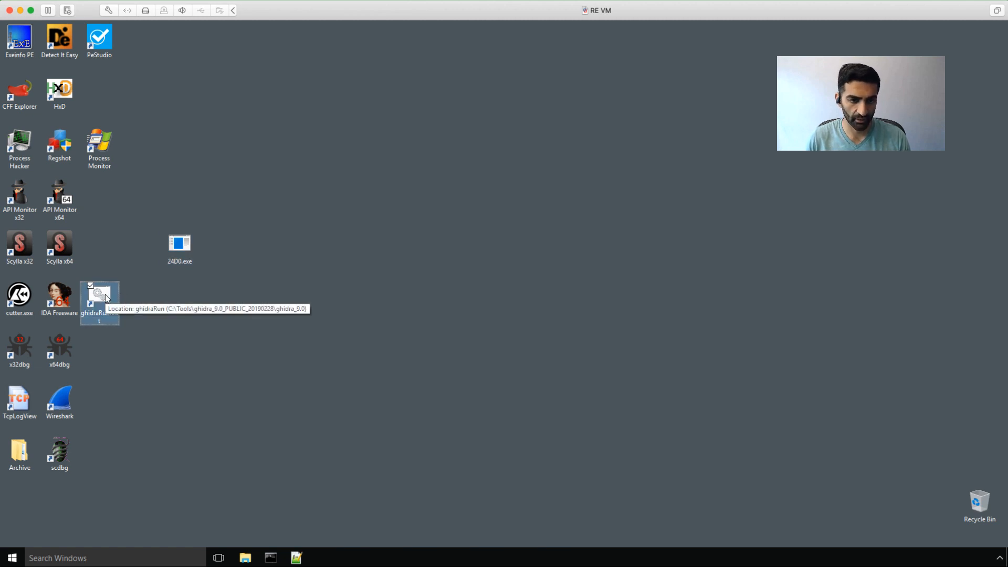
double_click(106, 298)
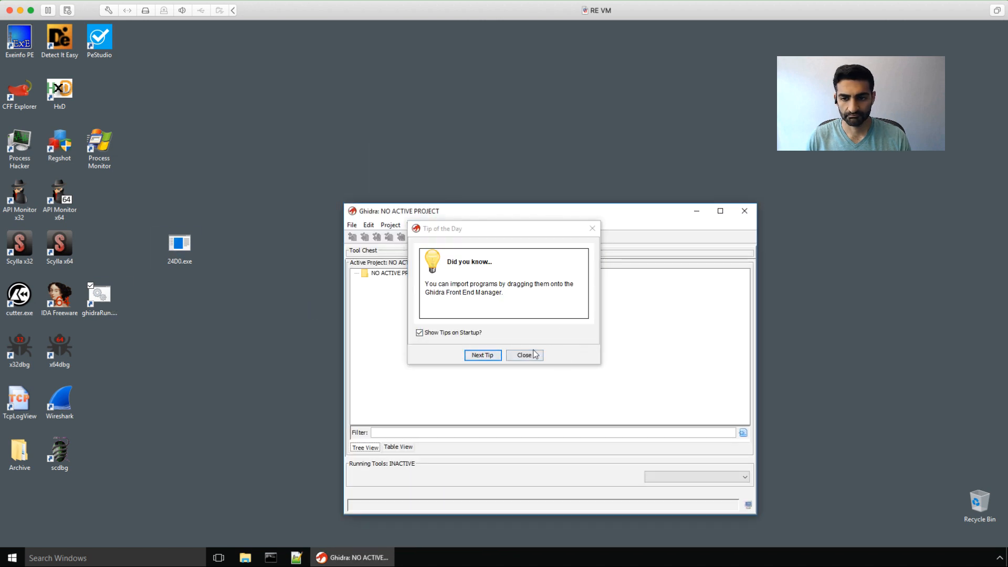
click(525, 355)
drag(451, 217, 351, 128)
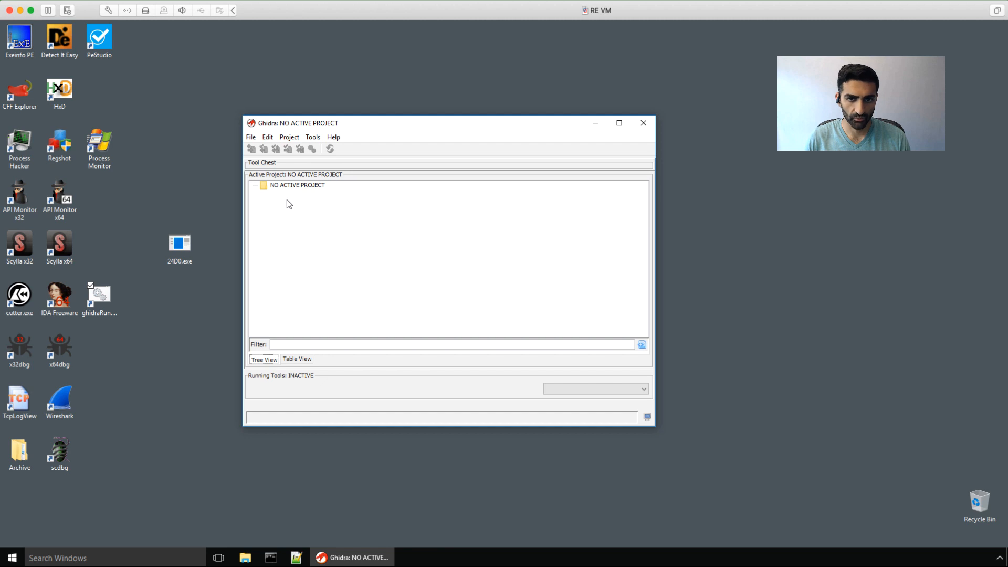
Step: Create a non-shared project named 'wannacry' in the user's home folder
click(251, 139)
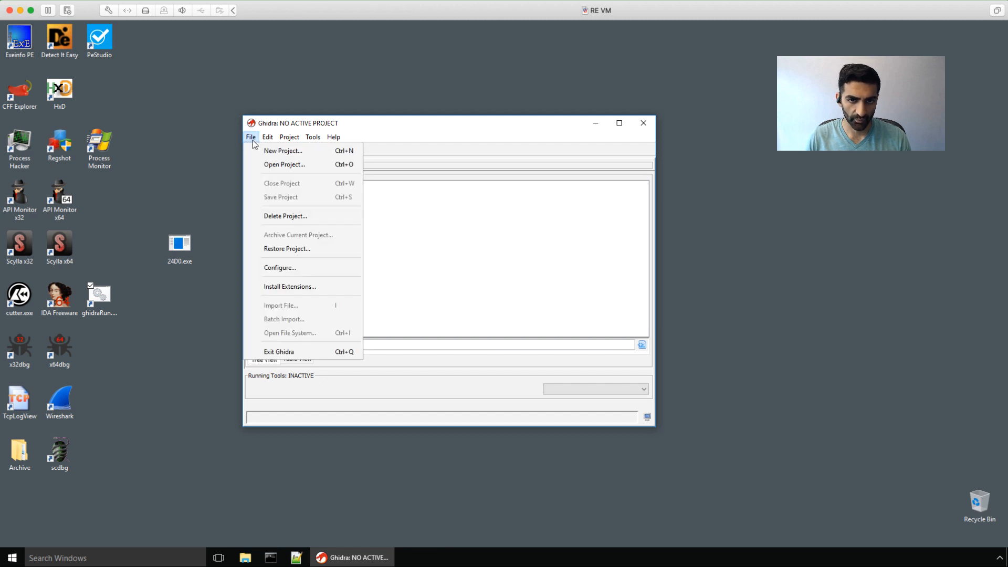
click(263, 150)
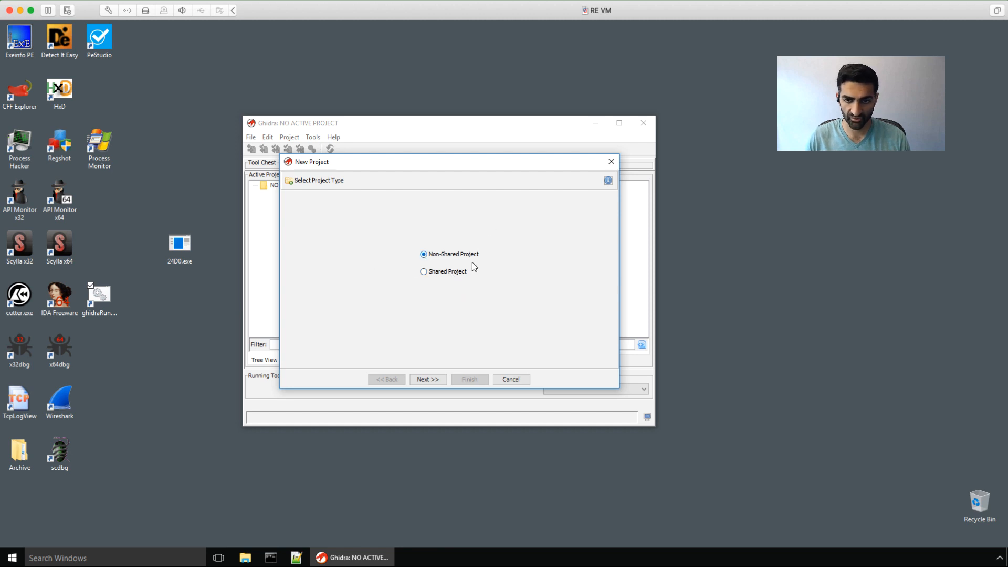
click(425, 380)
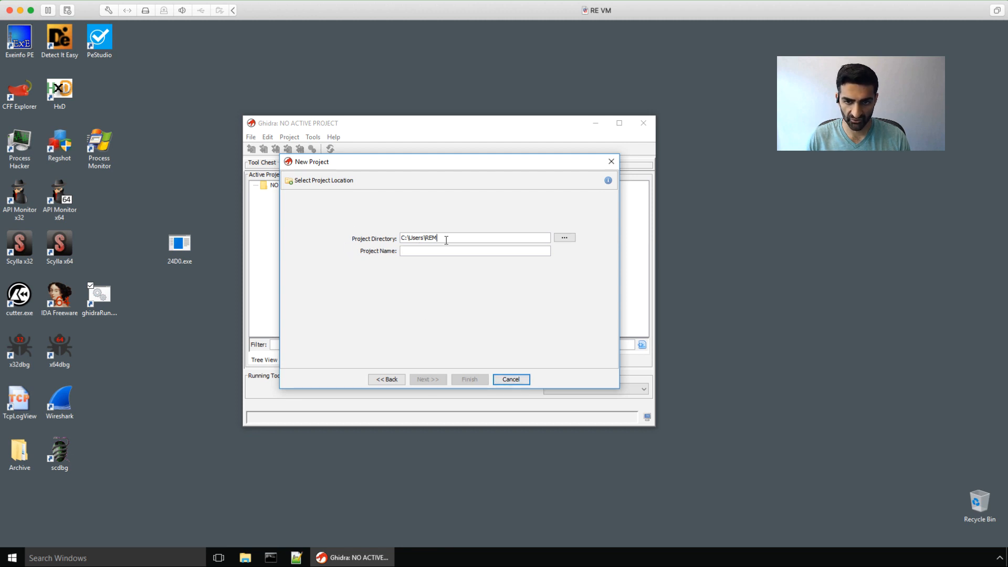
drag(446, 240, 424, 235)
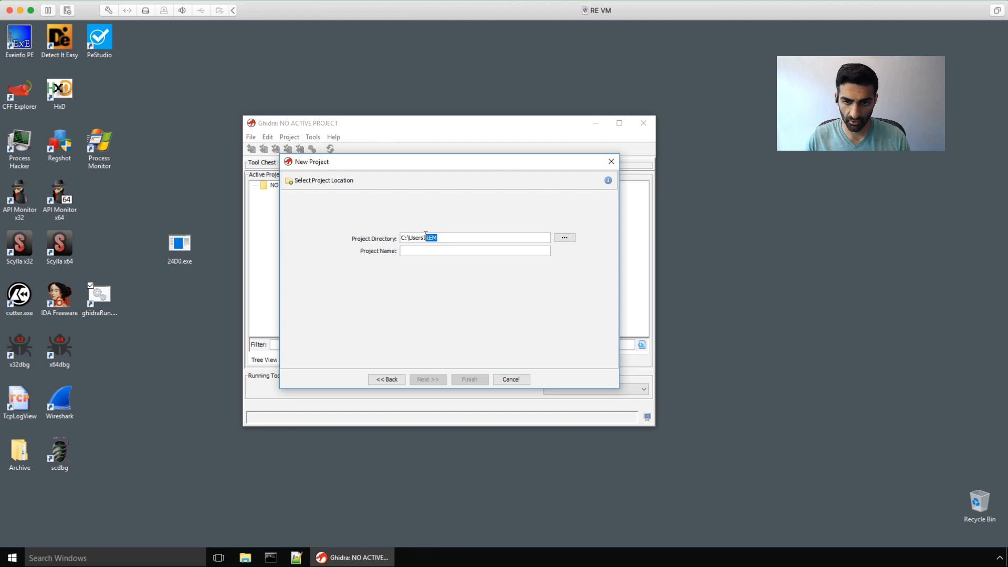
click(435, 239)
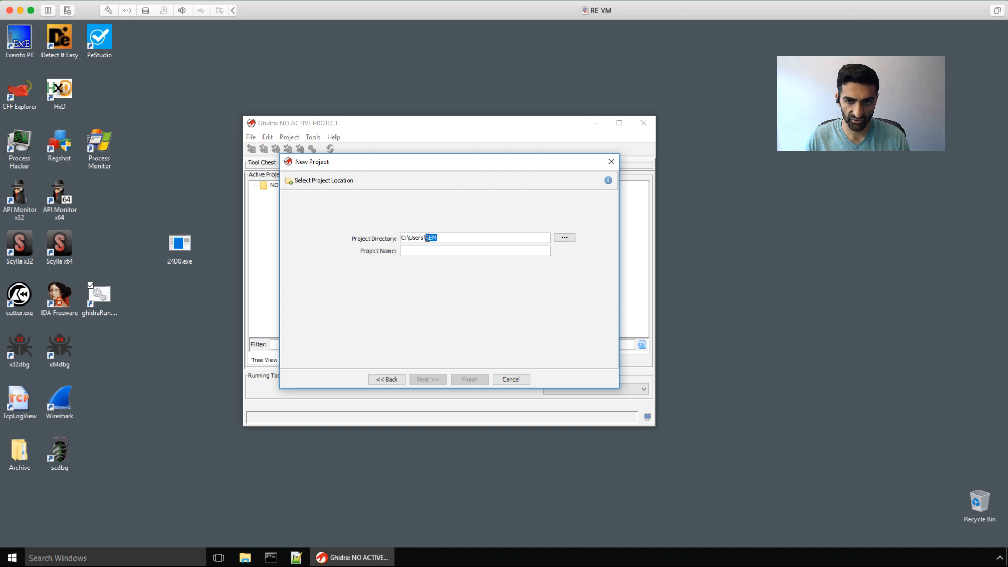
click(414, 250)
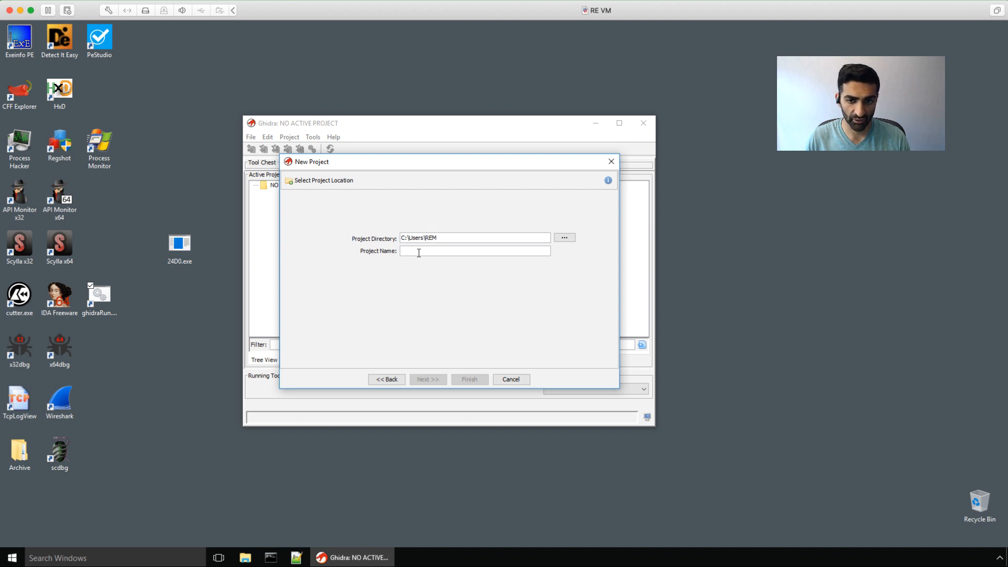
text(wannacry)
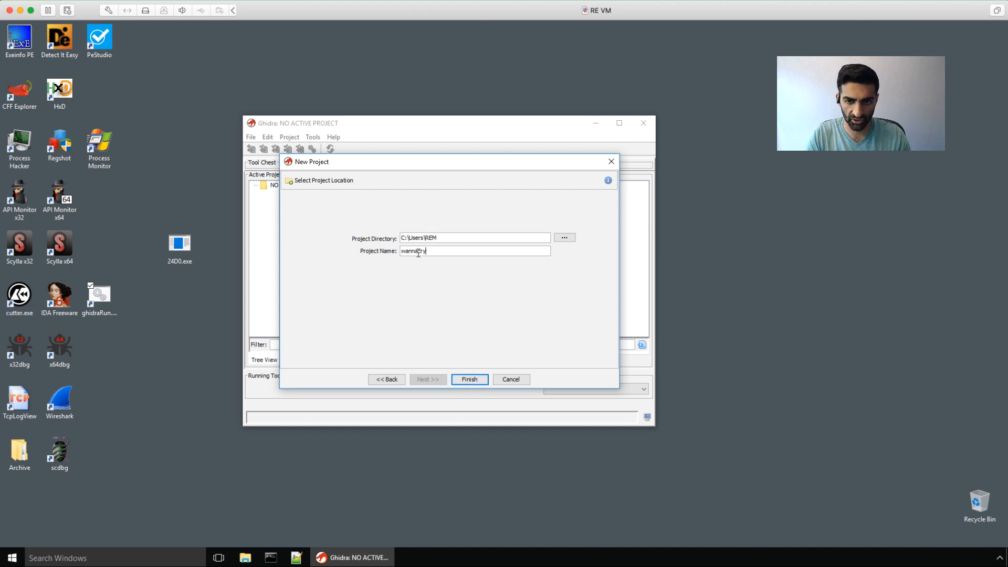
click(466, 379)
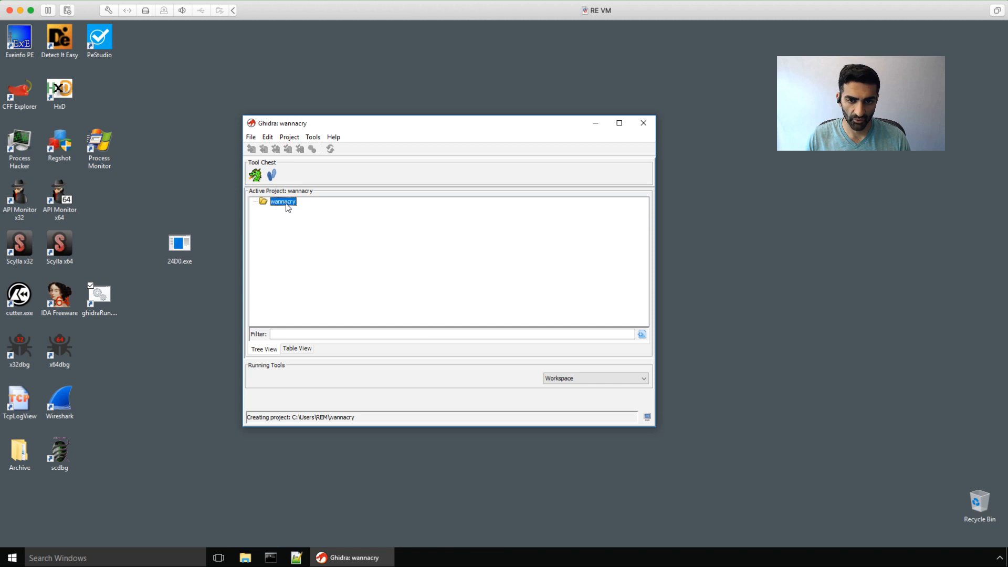
Step: Drop 24D0.exe onto the wannacry project and import it with the detected 32-bit x86 PE format
drag(167, 255, 303, 254)
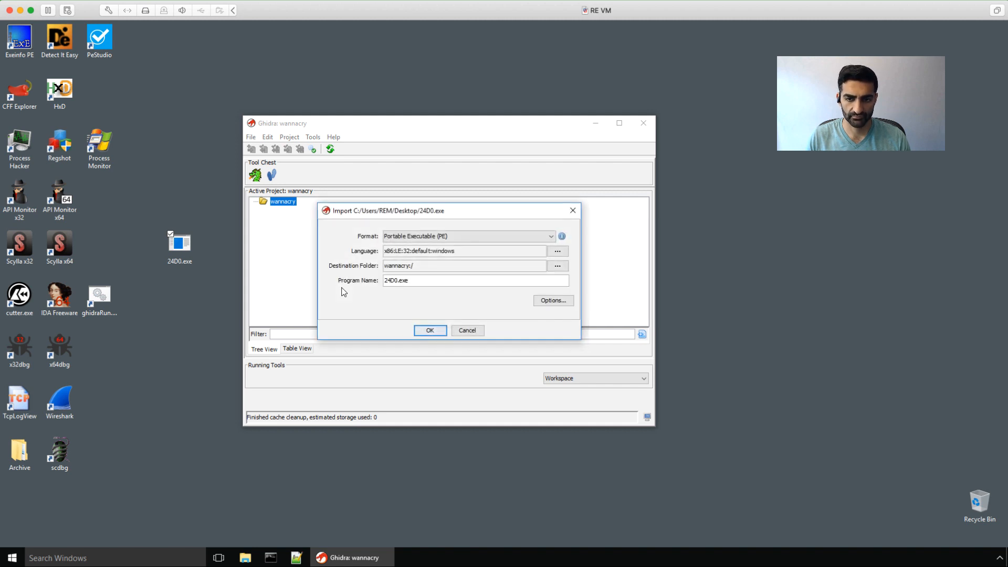
click(430, 334)
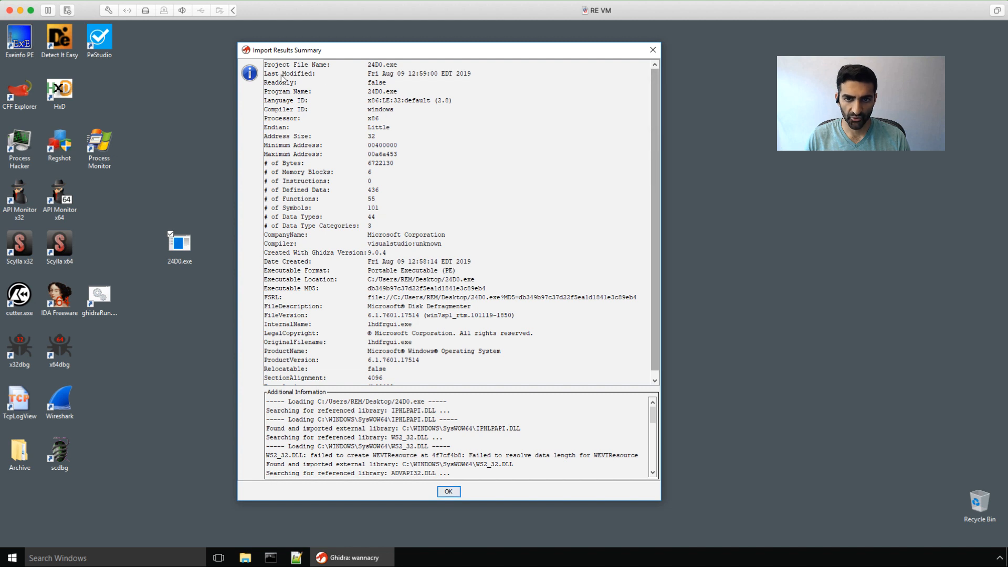
Step: Review the summary's x86 processor, windows compiler ID and CompanyName entries, then close it
double_click(373, 119)
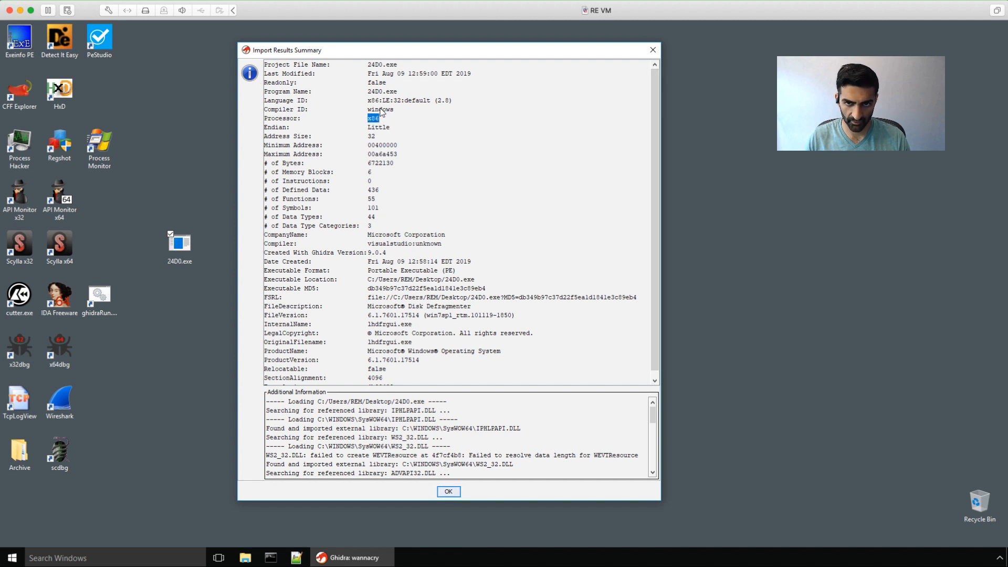
double_click(380, 109)
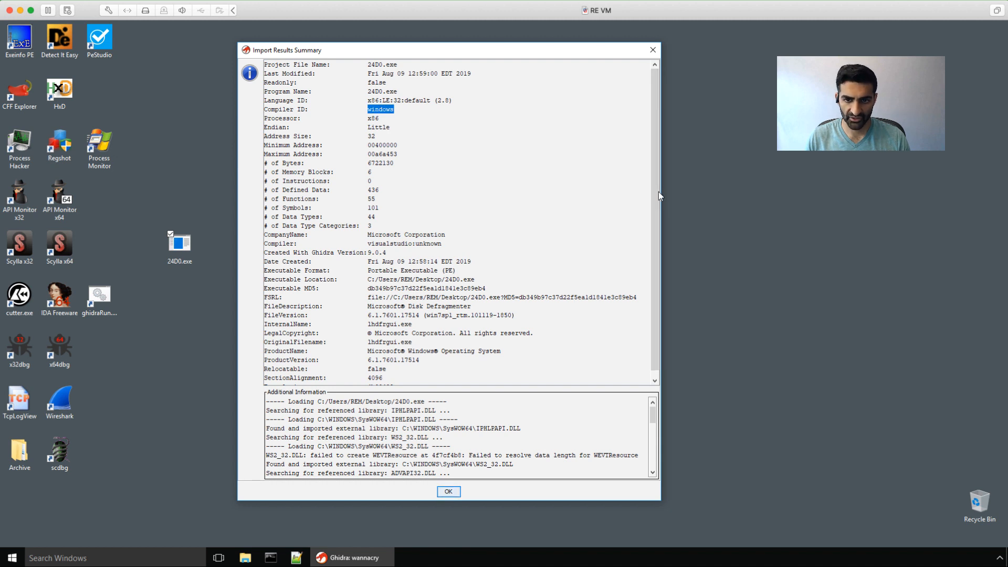
drag(656, 187, 644, 282)
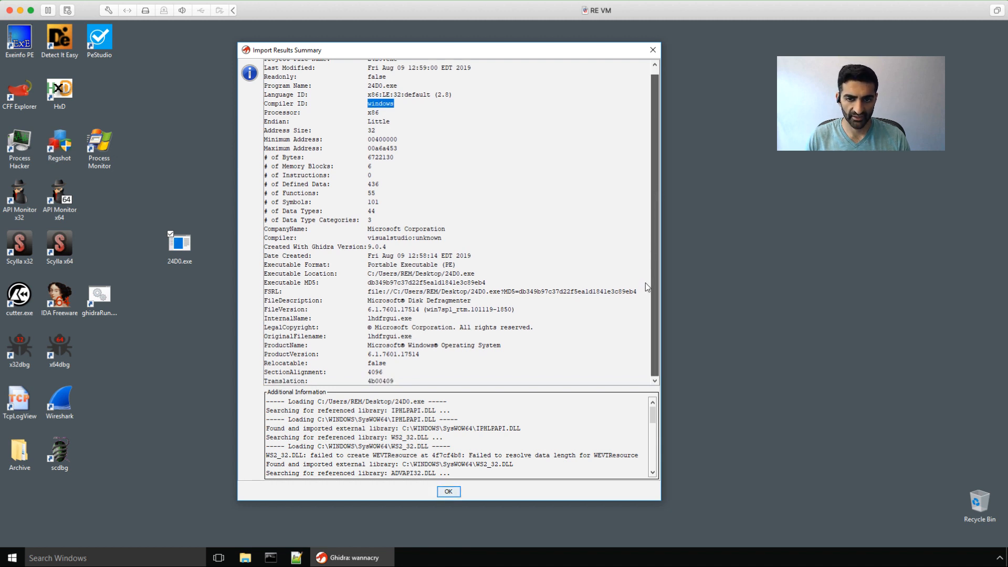
drag(639, 320, 638, 319)
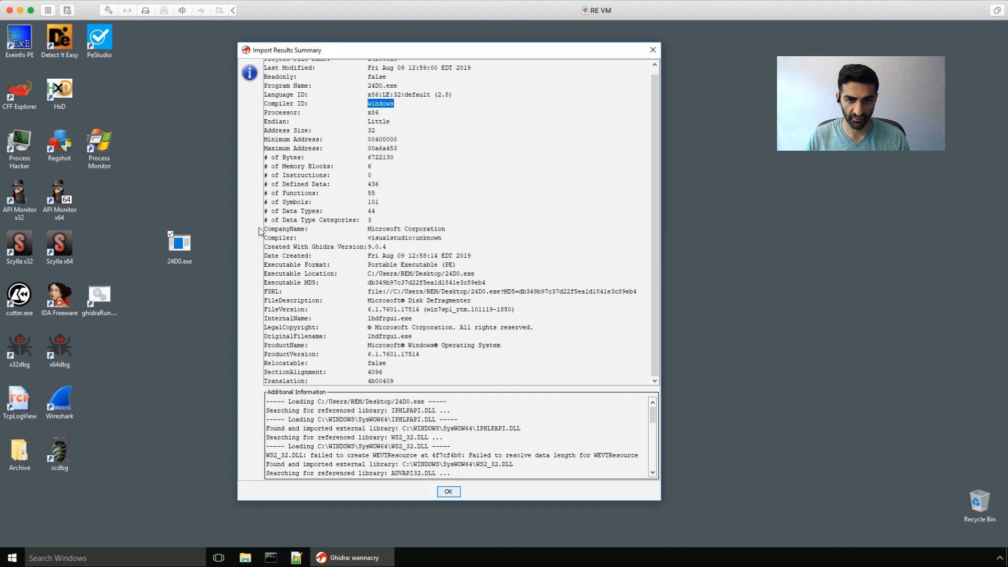
double_click(260, 229)
click(432, 242)
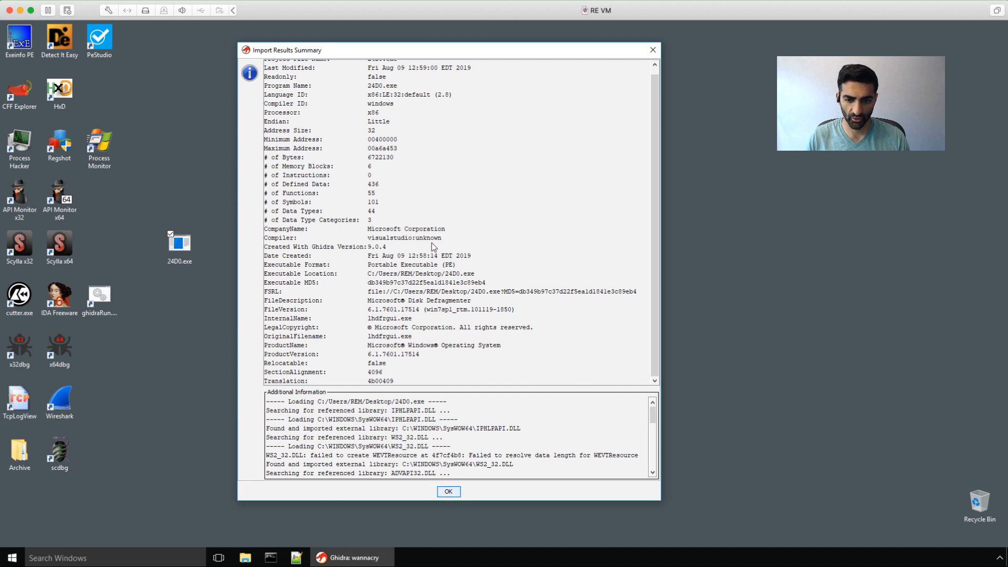
click(441, 492)
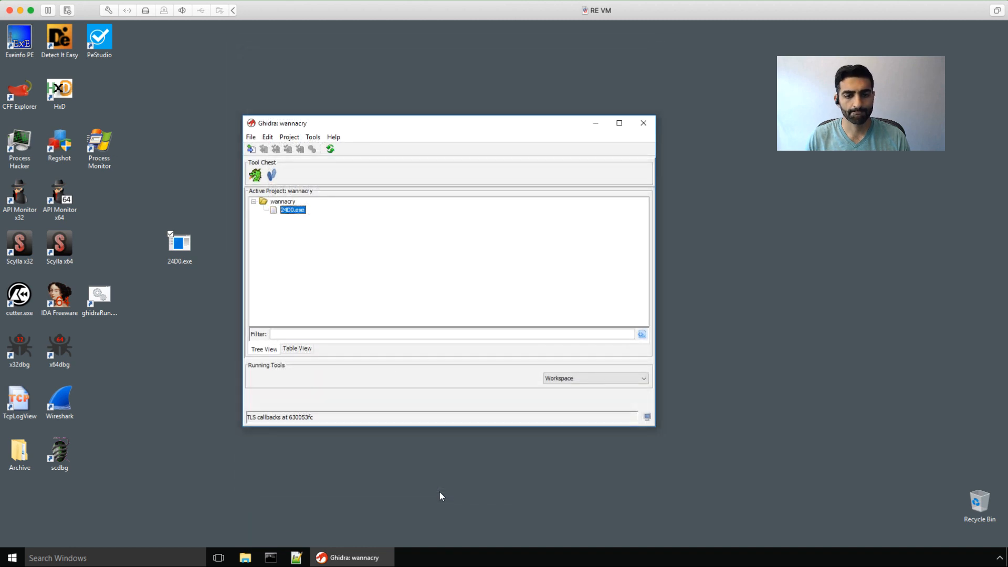
Step: Open 24D0.exe in the CodeBrowser and accept the prompt to analyze it now
double_click(289, 211)
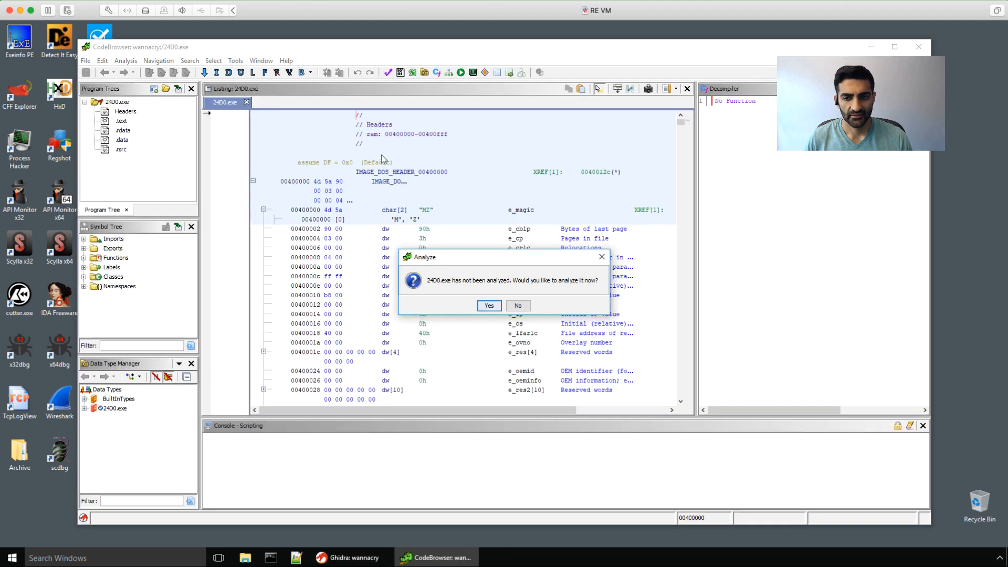
drag(483, 260, 481, 255)
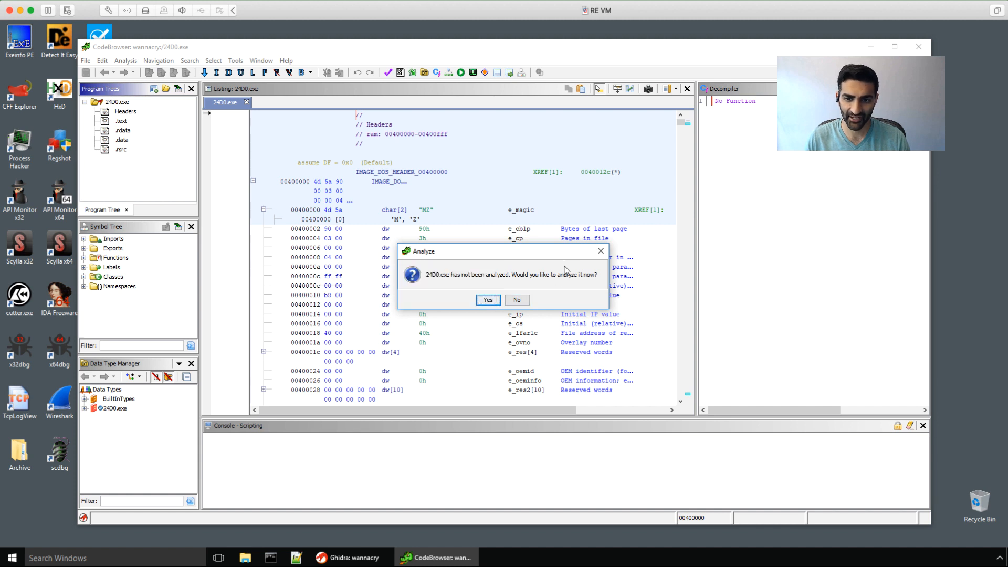
click(479, 300)
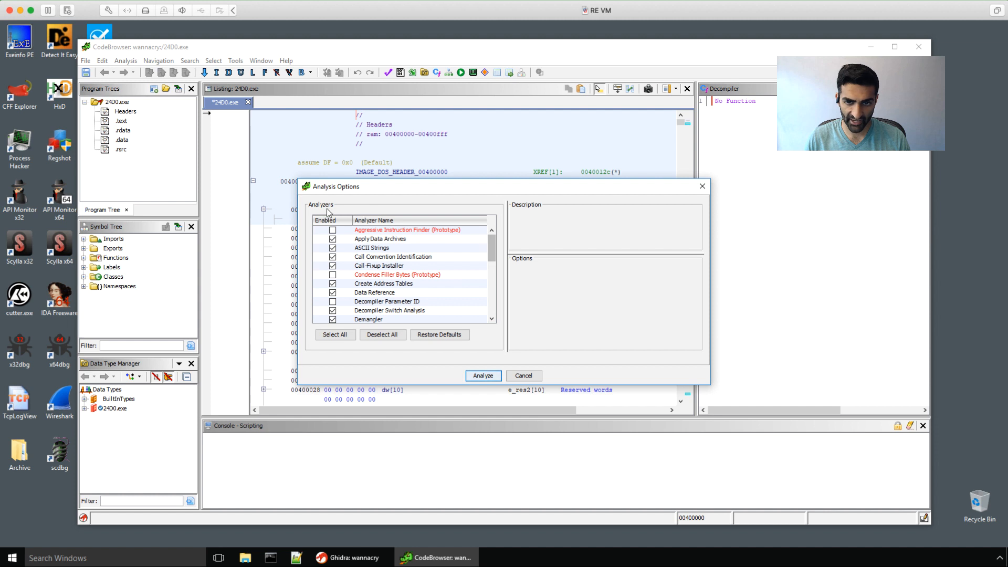
Step: Enable Decompiler Parameter ID and WindowsPE x86 Propagate External Parameters, run analysis, and dismiss the warnings summary
drag(493, 237, 492, 244)
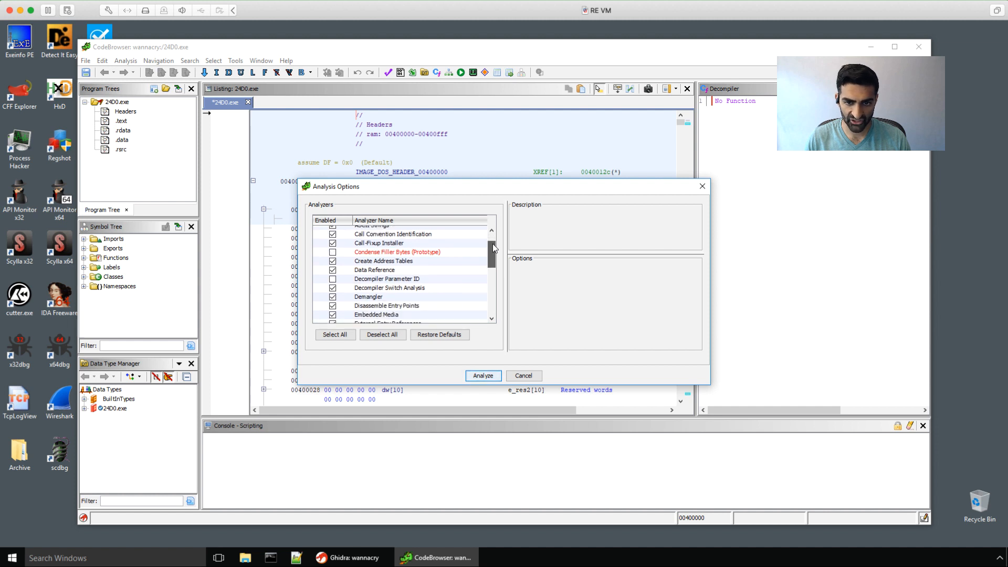
click(333, 279)
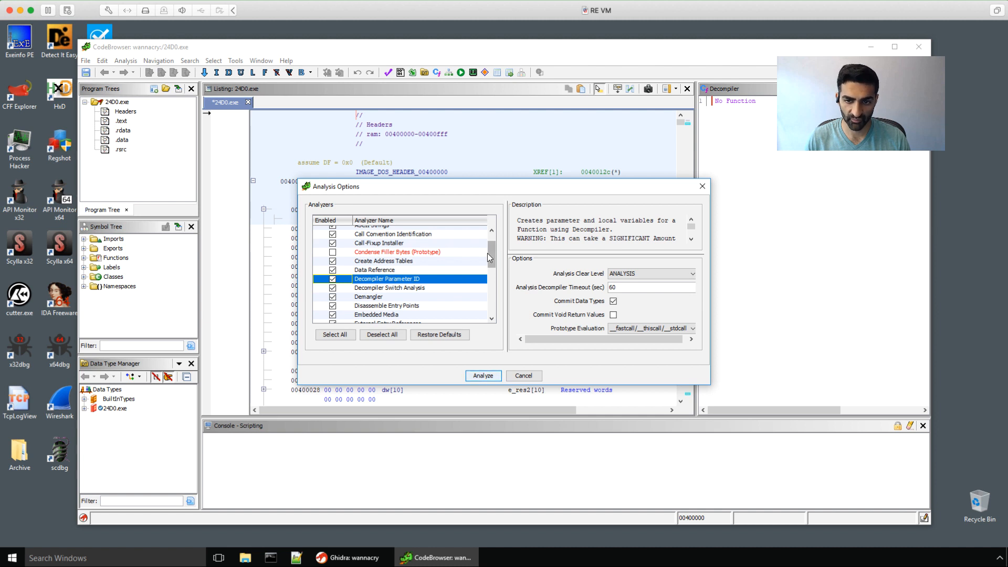
scroll(487, 252, down, 5)
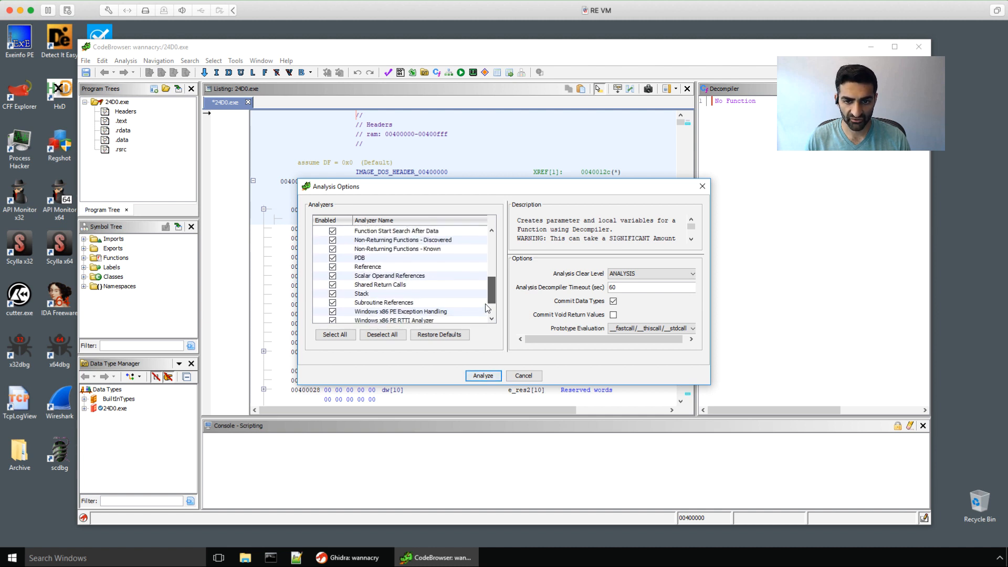
scroll(485, 304, down, 2)
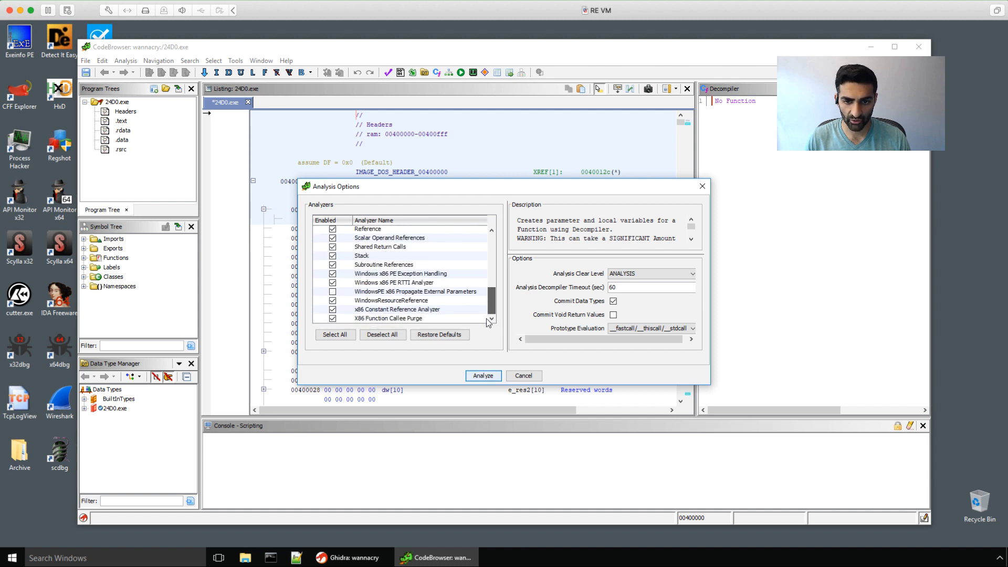
click(332, 293)
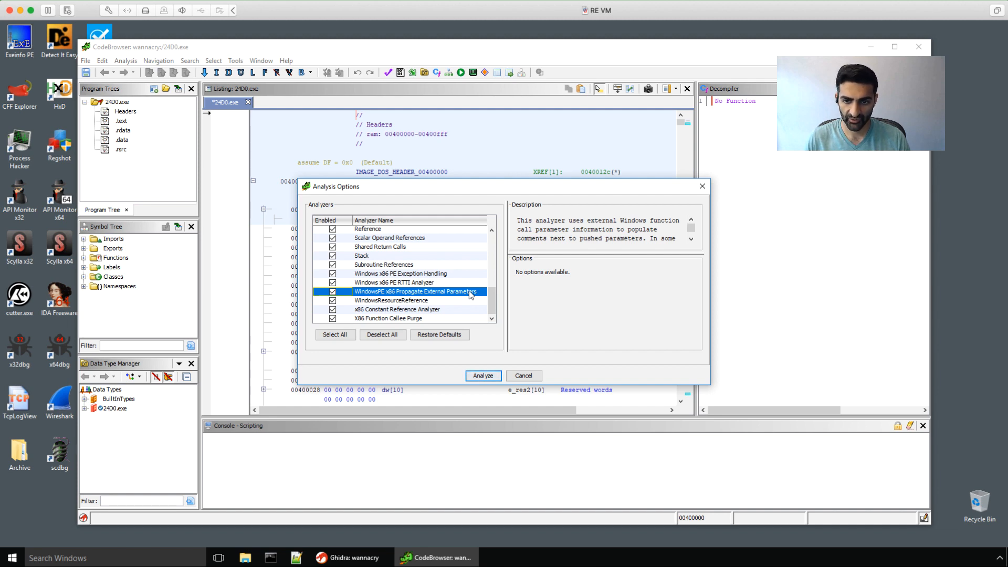
click(474, 377)
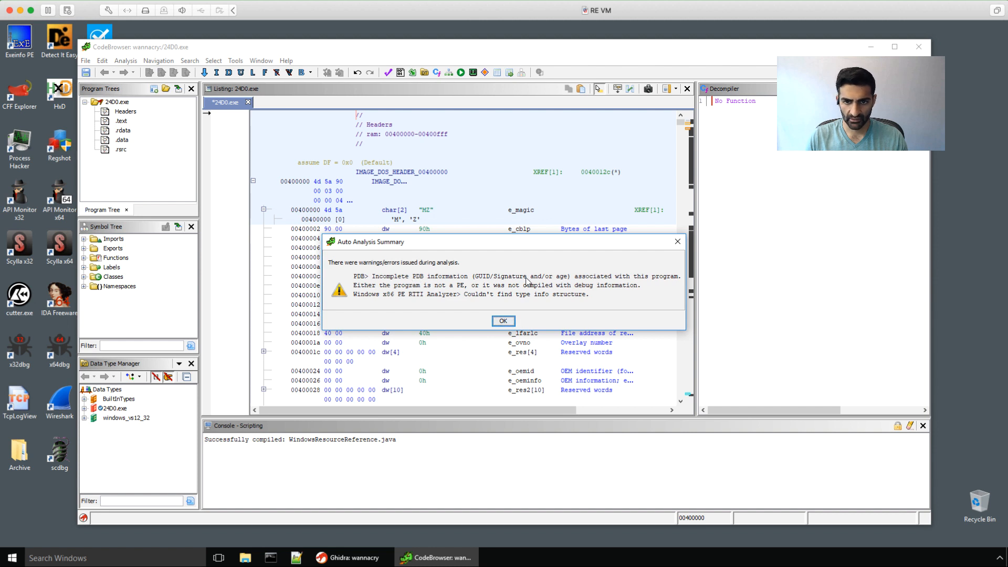
click(502, 320)
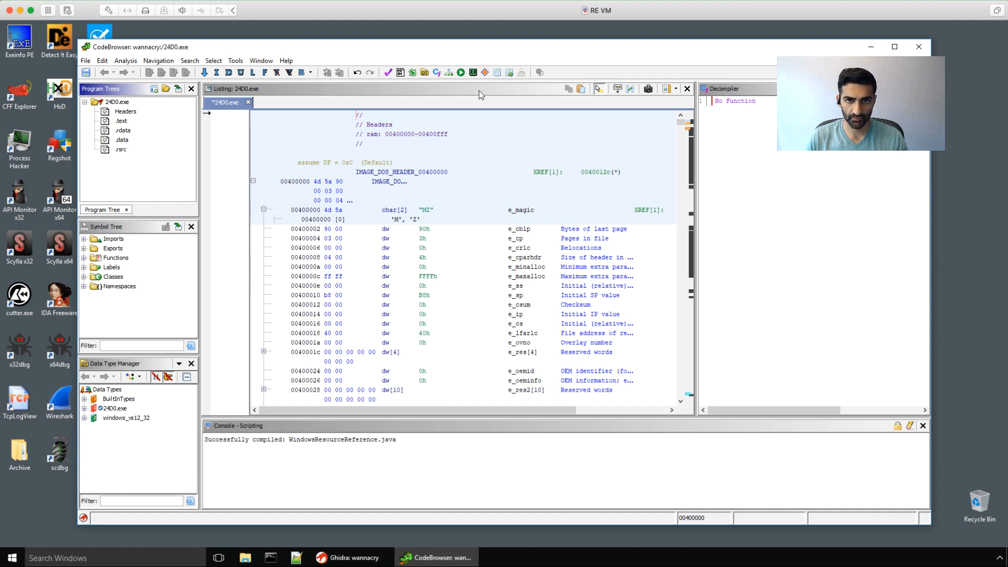
Step: Maximize the CodeBrowser window over the analyzed 24D0.exe listing, then open the Edit menu
double_click(443, 48)
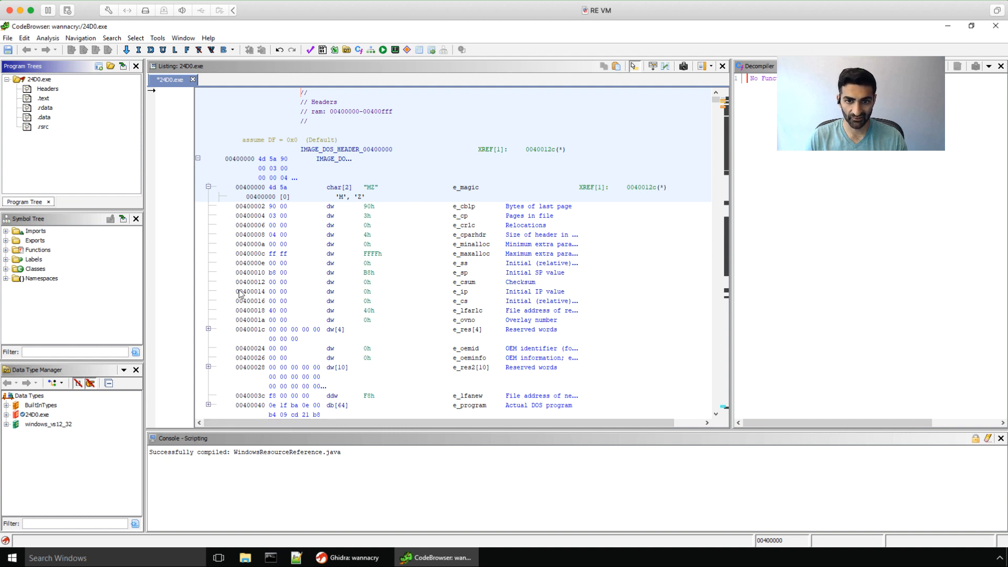
mouse_move(262, 308)
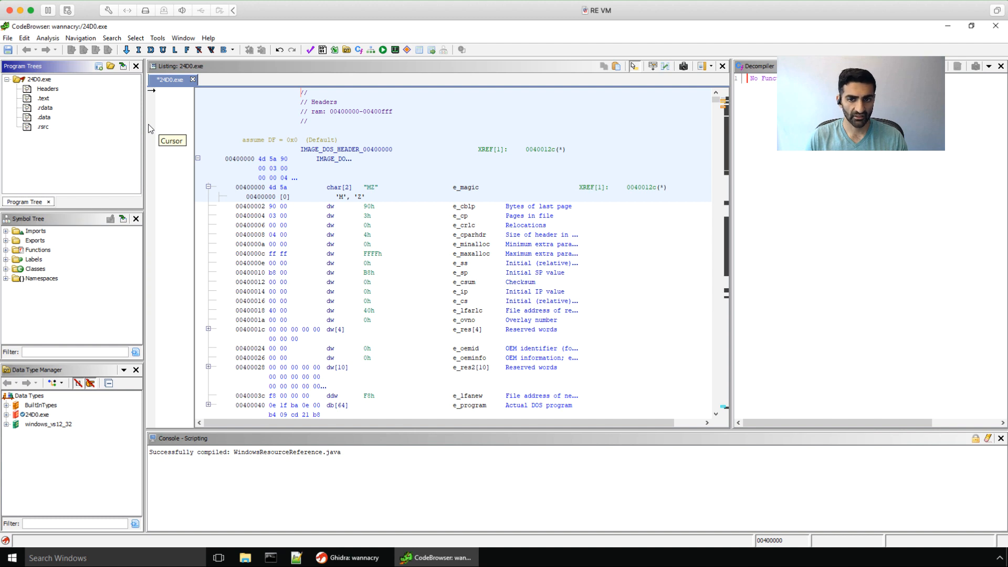
click(28, 43)
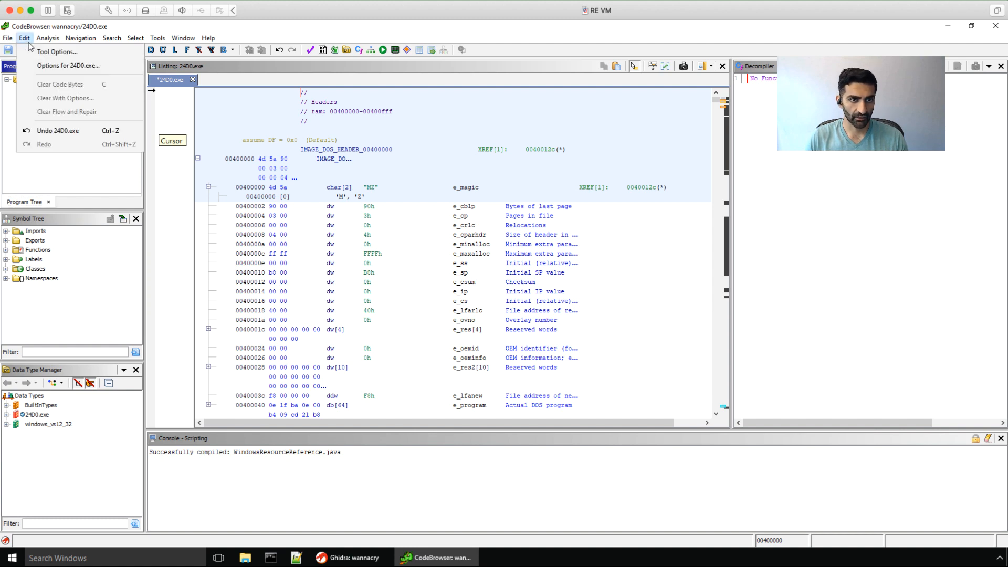
Step: In Tool Options, set the Listing Display font to Monospaced 14 bold and expand Listing Fields
click(55, 52)
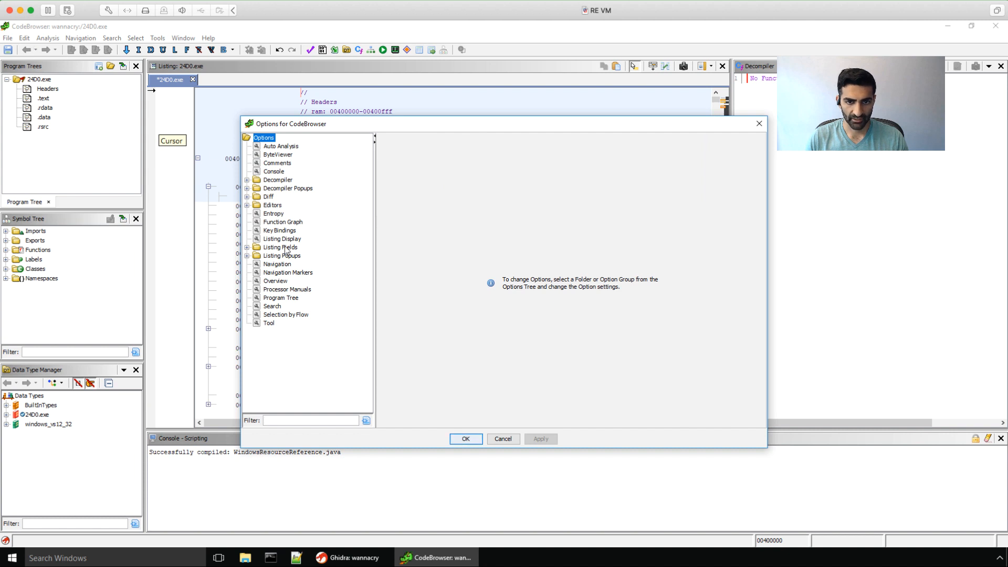
click(275, 240)
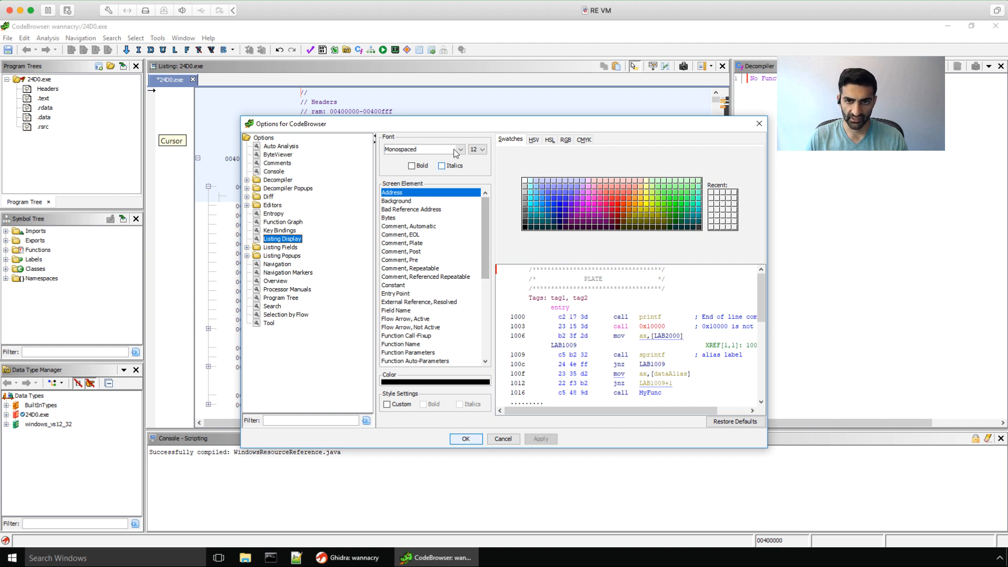
click(474, 151)
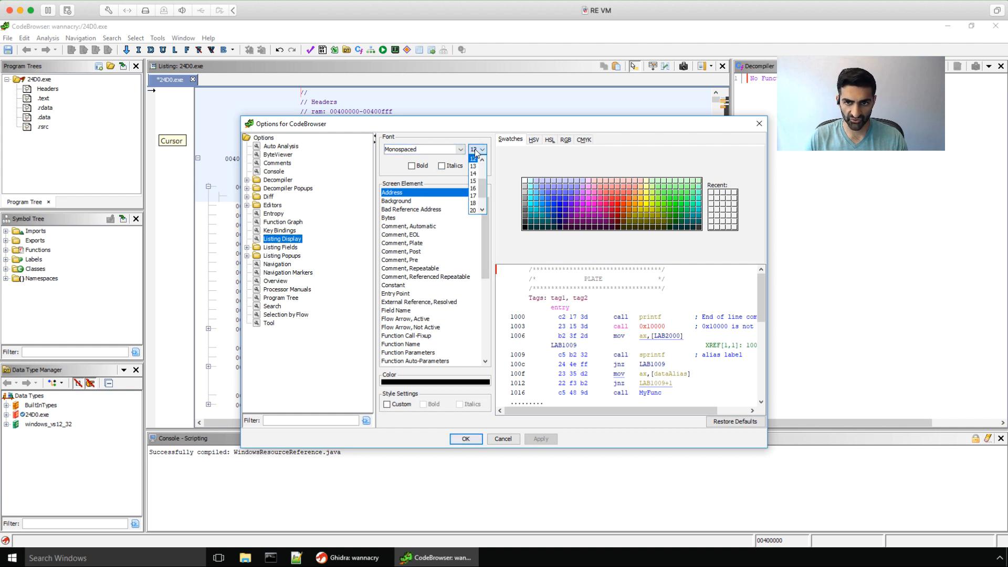
click(471, 178)
click(415, 166)
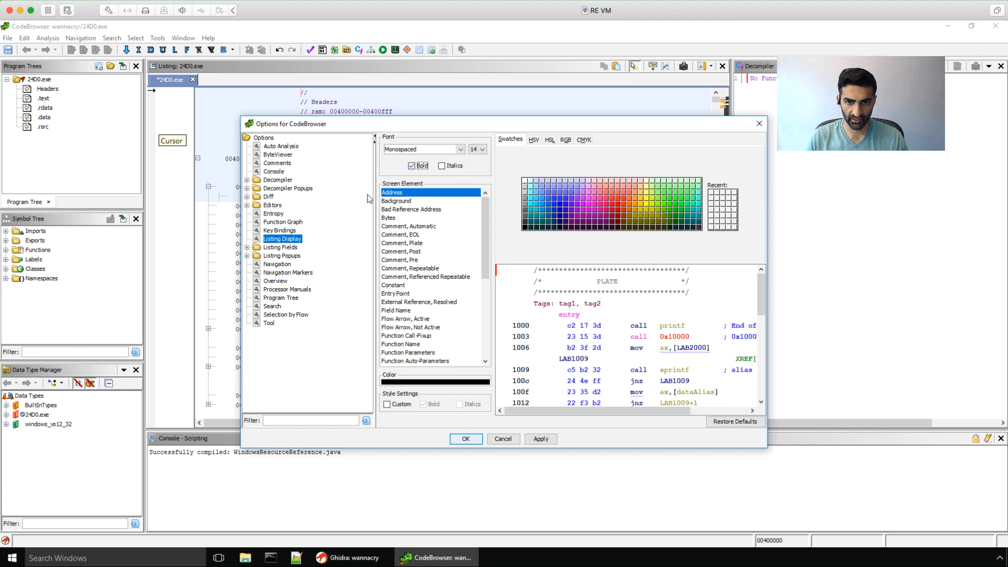
click(248, 247)
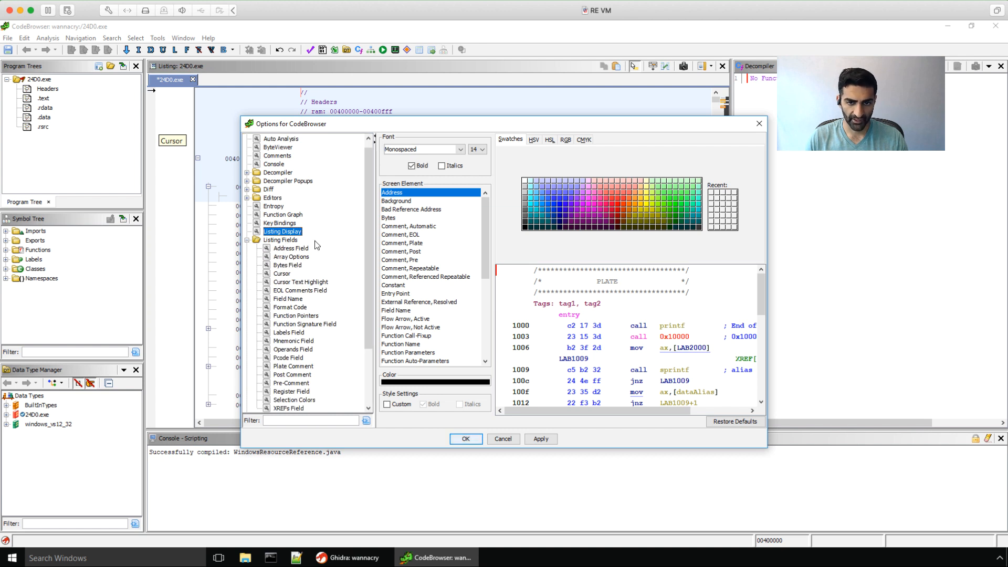
Step: Limit the Bytes Field to 1 line and make cursor text highlighting trigger on LEFT click
scroll(361, 269, down, 2)
scroll(362, 268, down, 2)
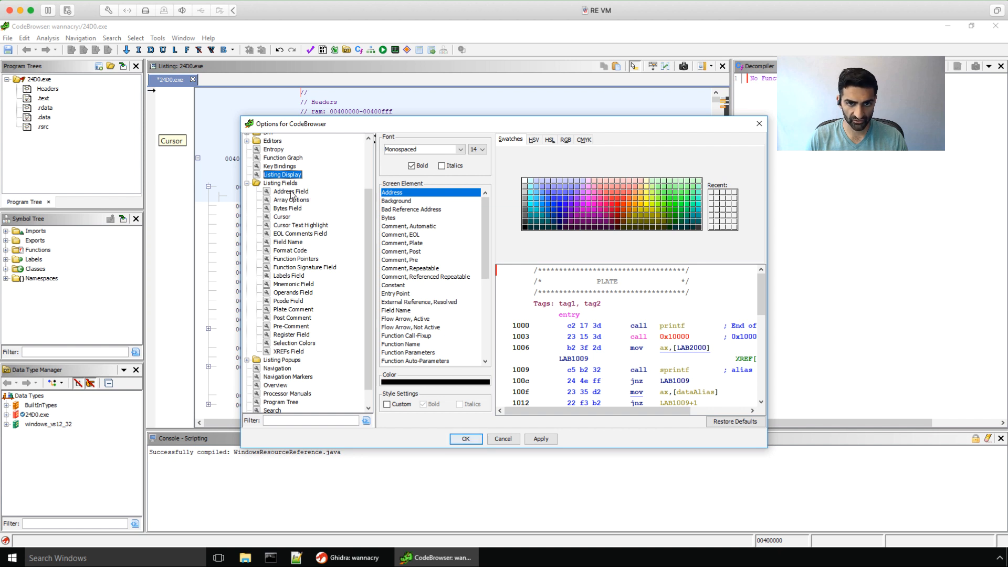
click(293, 209)
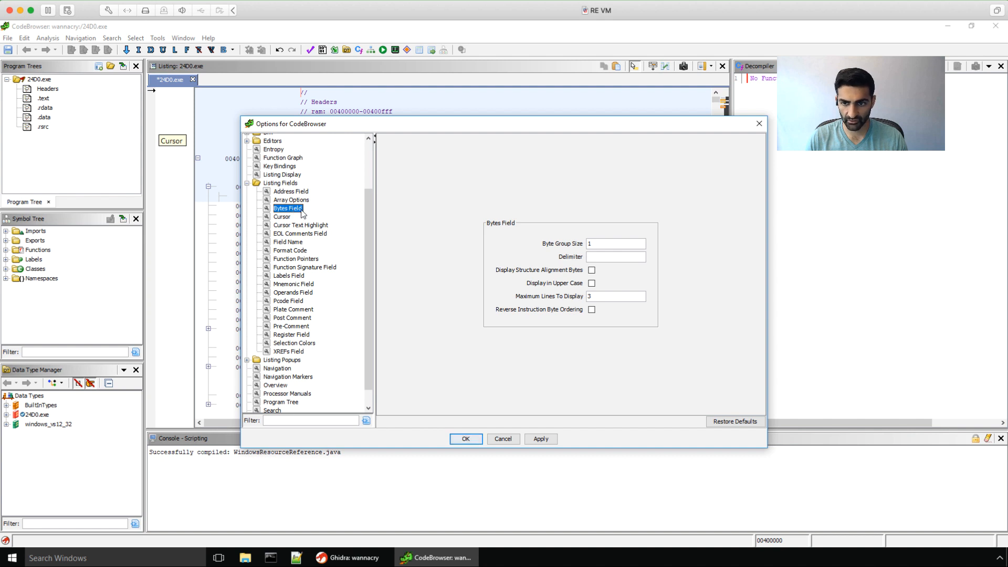
double_click(594, 297)
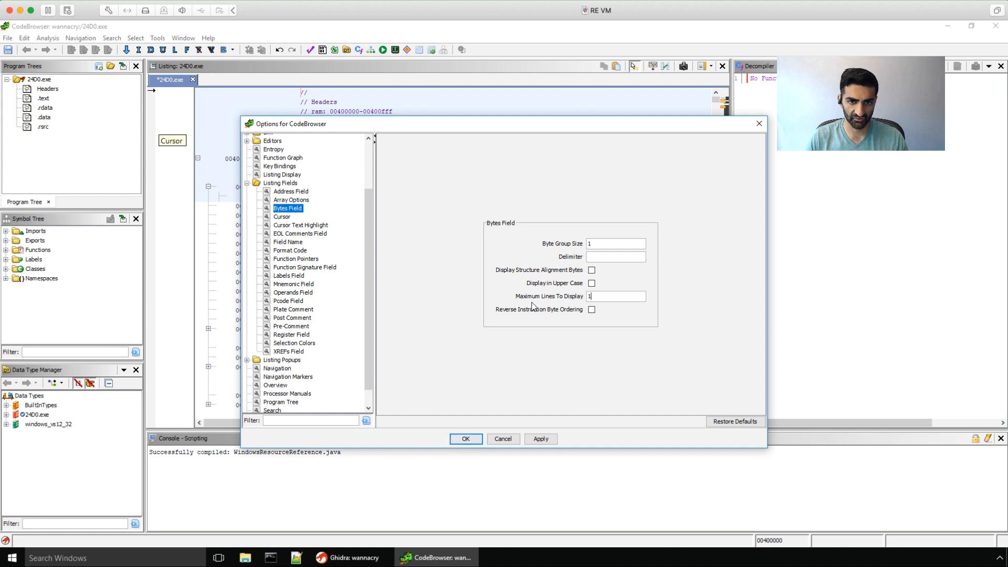
click(285, 225)
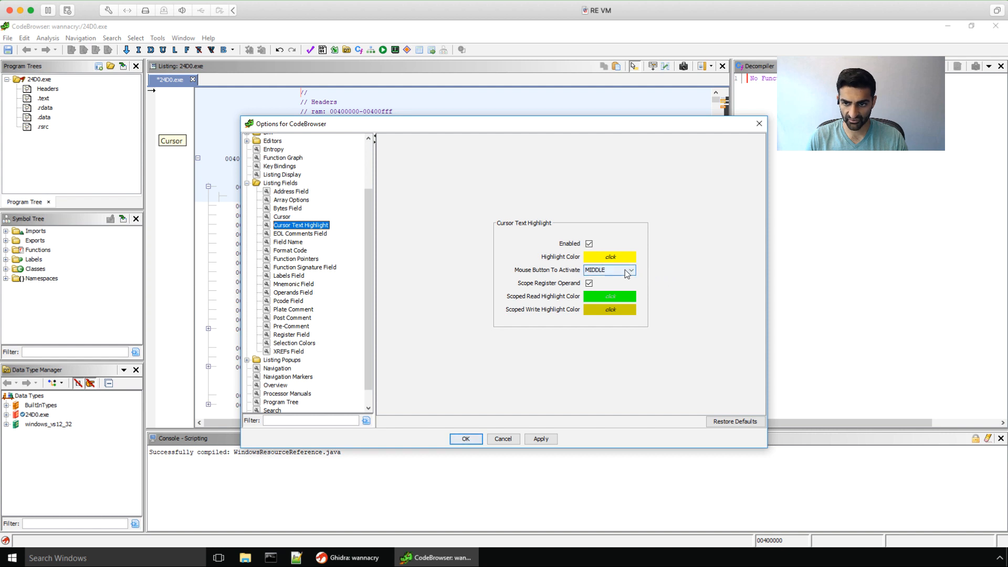
click(601, 272)
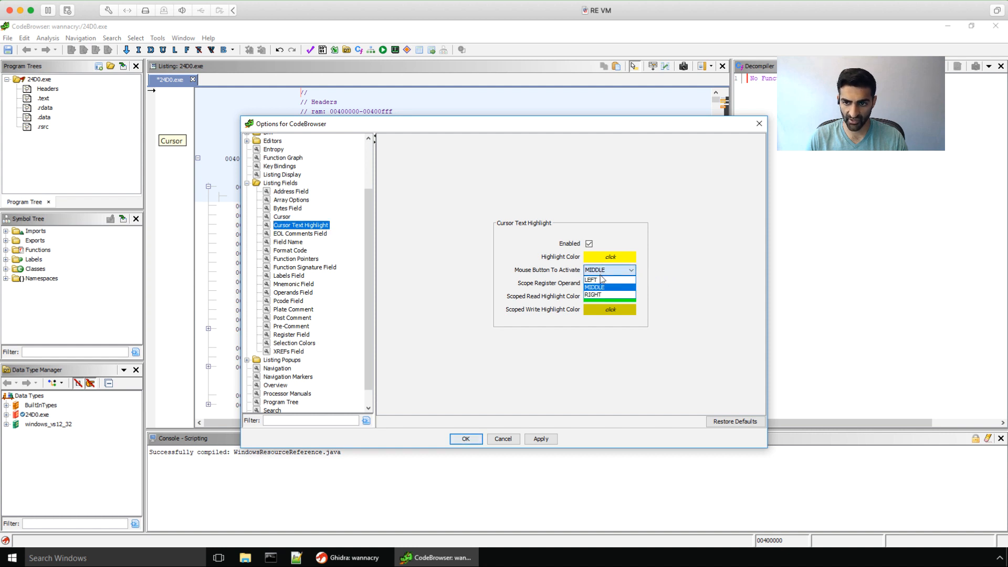
click(601, 279)
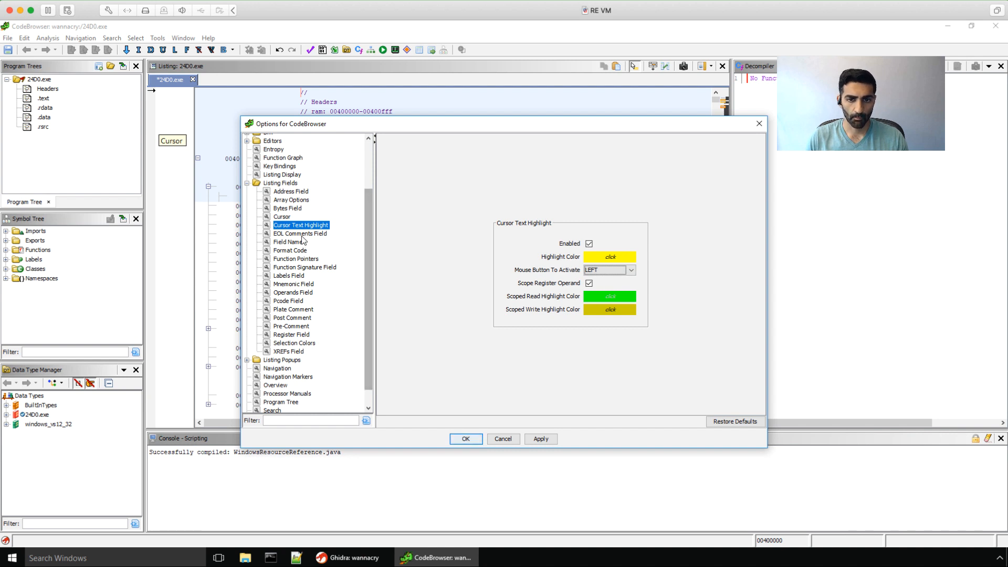
Step: Turn on Show Semicolon for EOL comments and Add Space After Separator for operands, then apply
click(299, 234)
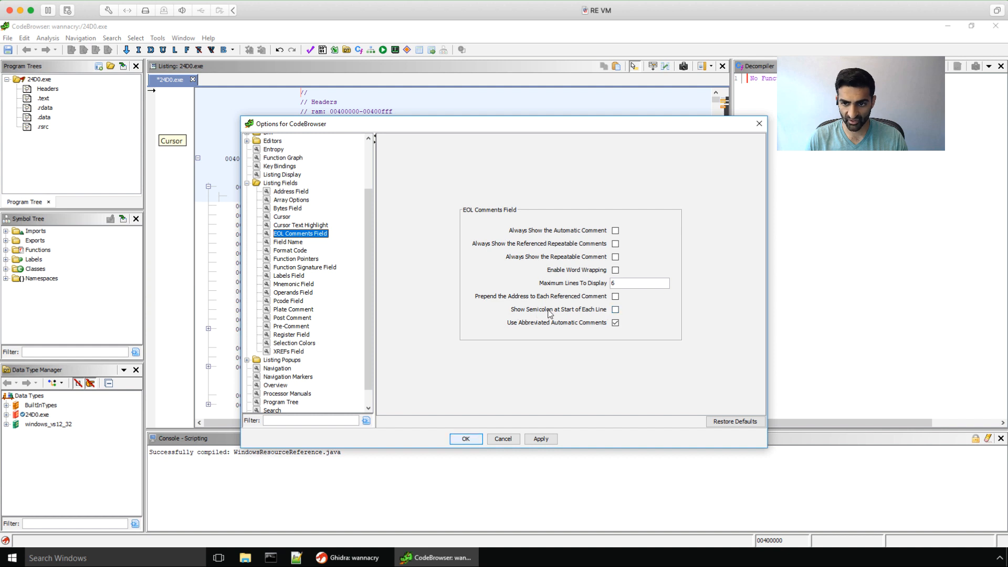
click(615, 309)
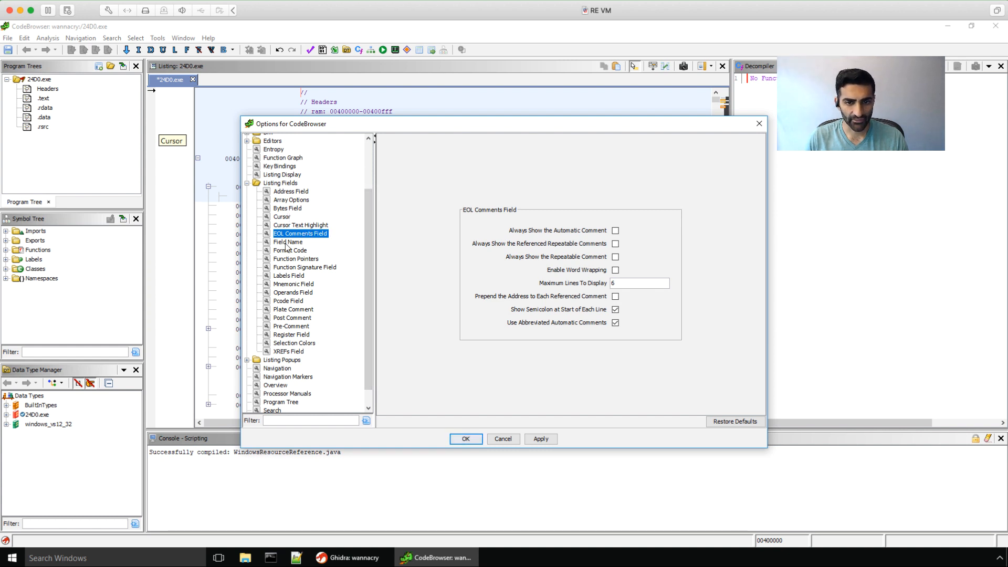
click(290, 293)
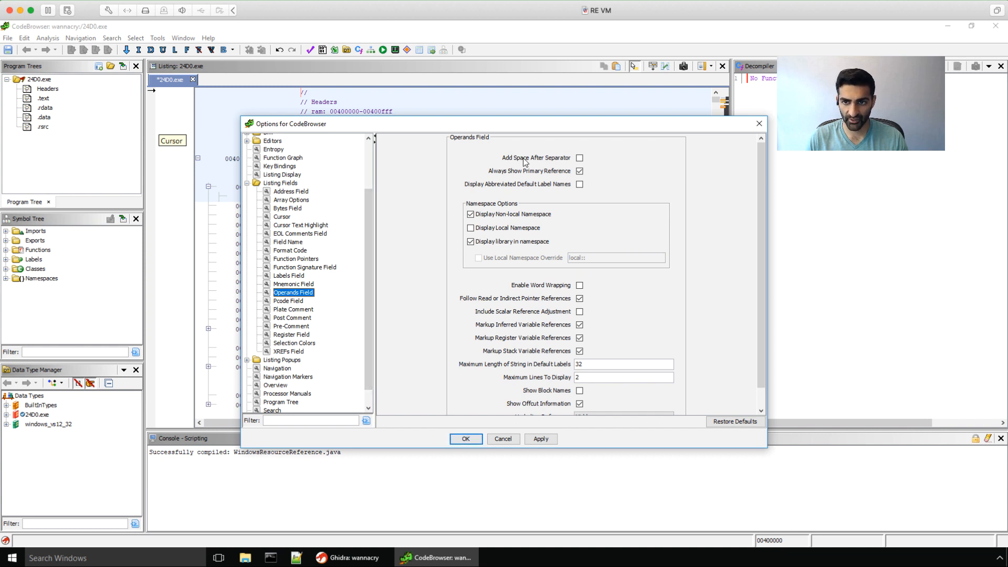
click(580, 159)
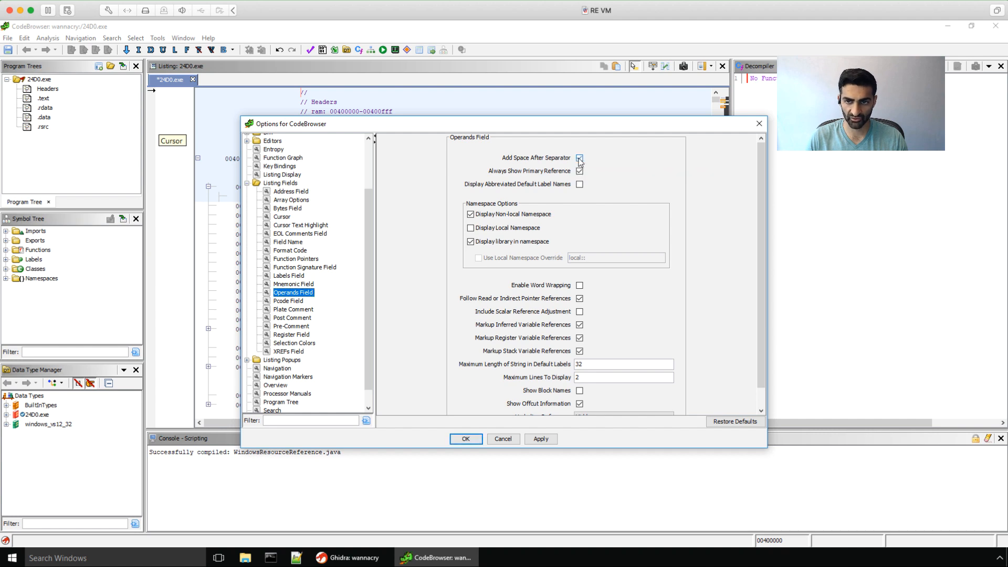
click(463, 439)
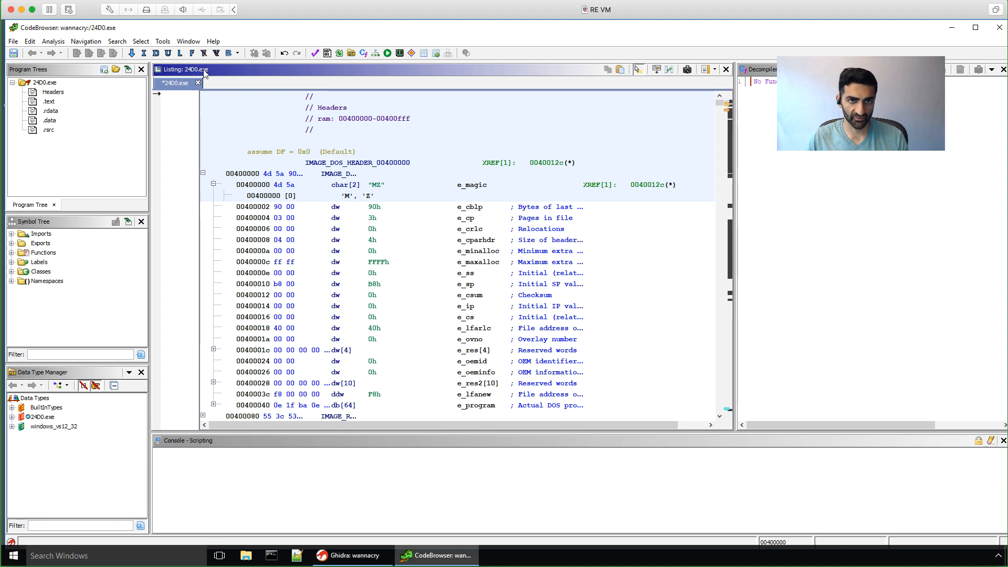
Step: Show the Window menu's list of tool windows over the restyled 24D0.exe listing
click(185, 42)
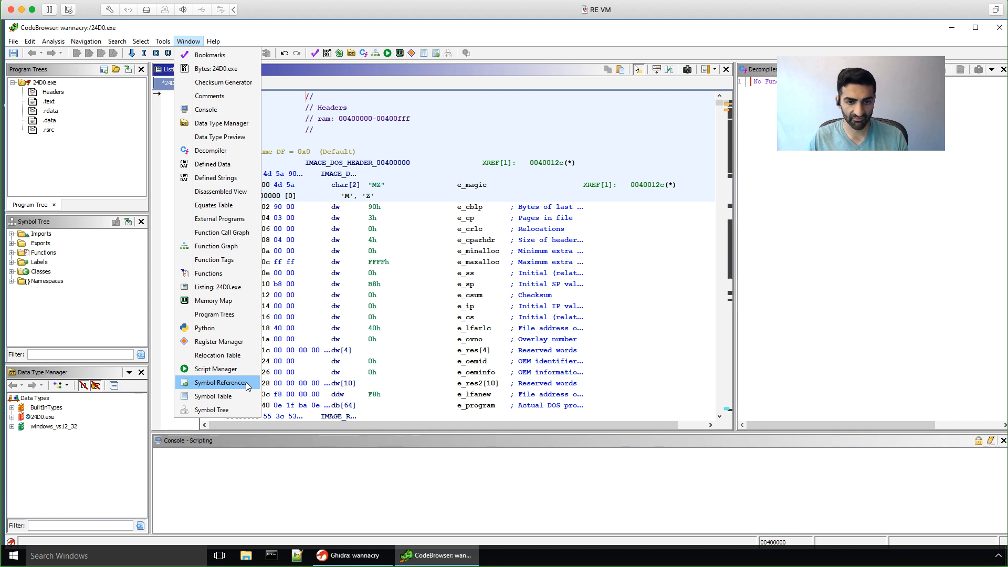
Step: Check the Symbol References help page, then reopen the Symbol References window from the Window menu
key(F1)
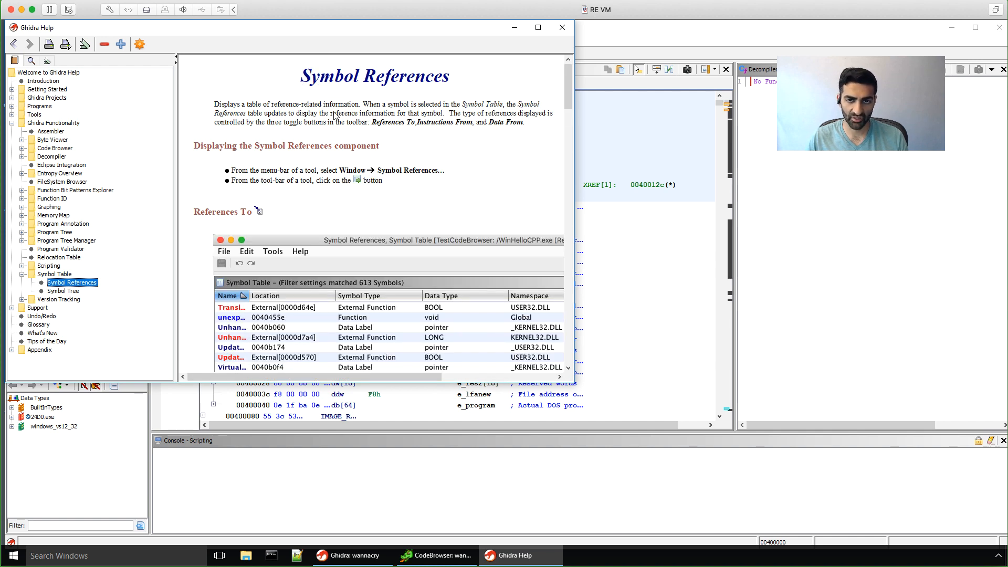
click(562, 27)
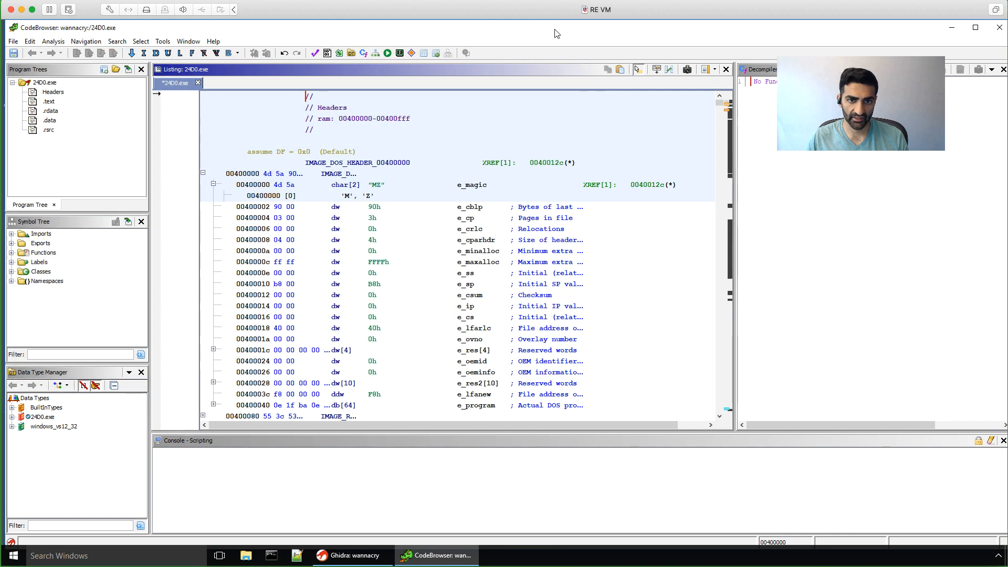
click(186, 42)
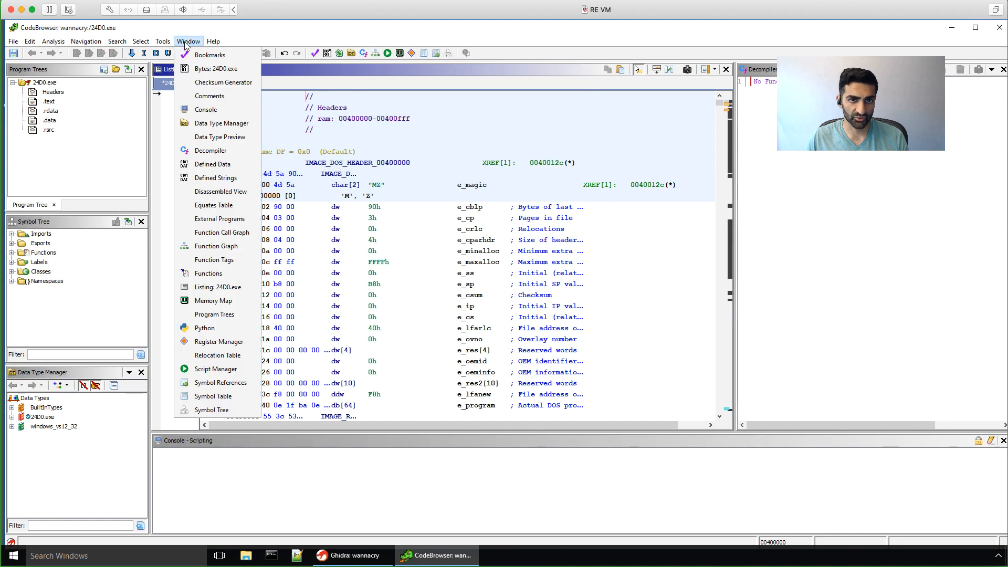
click(231, 383)
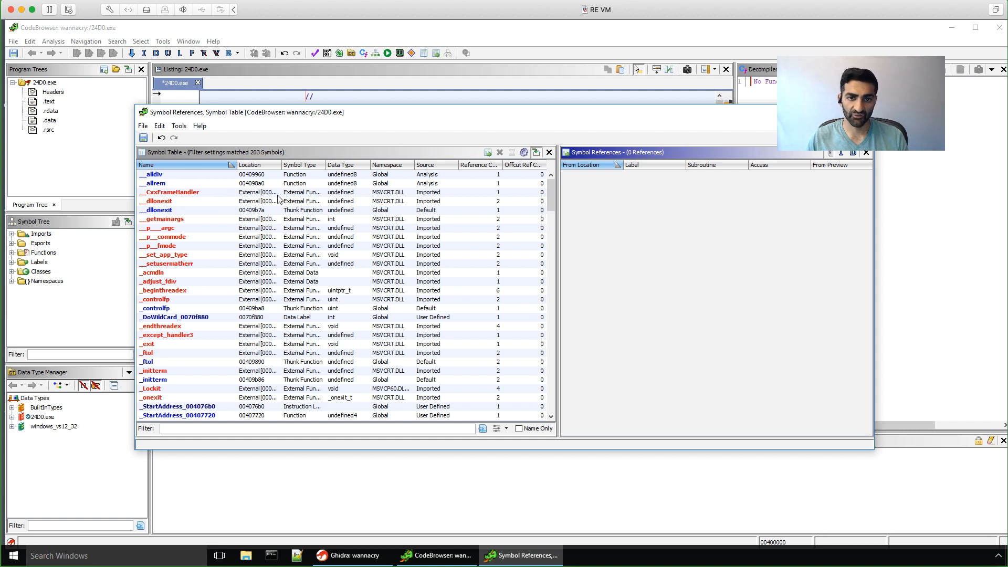
Step: Sort the symbol table by Source and select LoadResource to list its 2 references
click(426, 165)
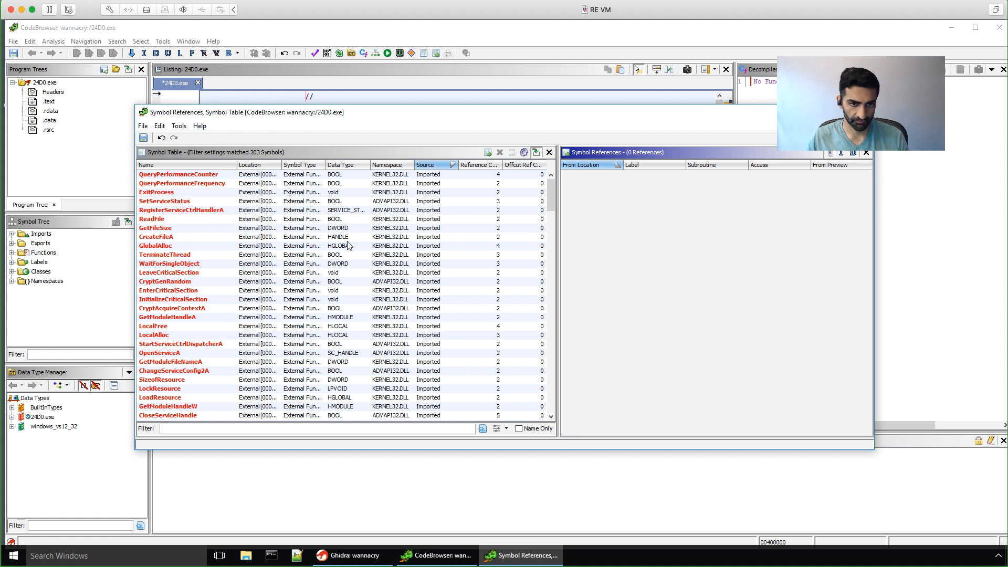
drag(550, 195, 549, 208)
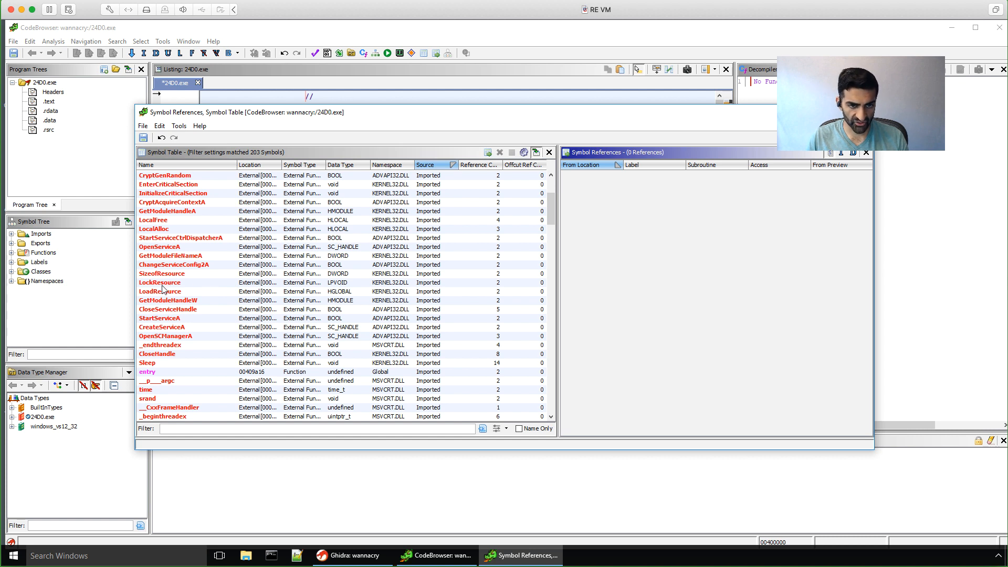
click(162, 292)
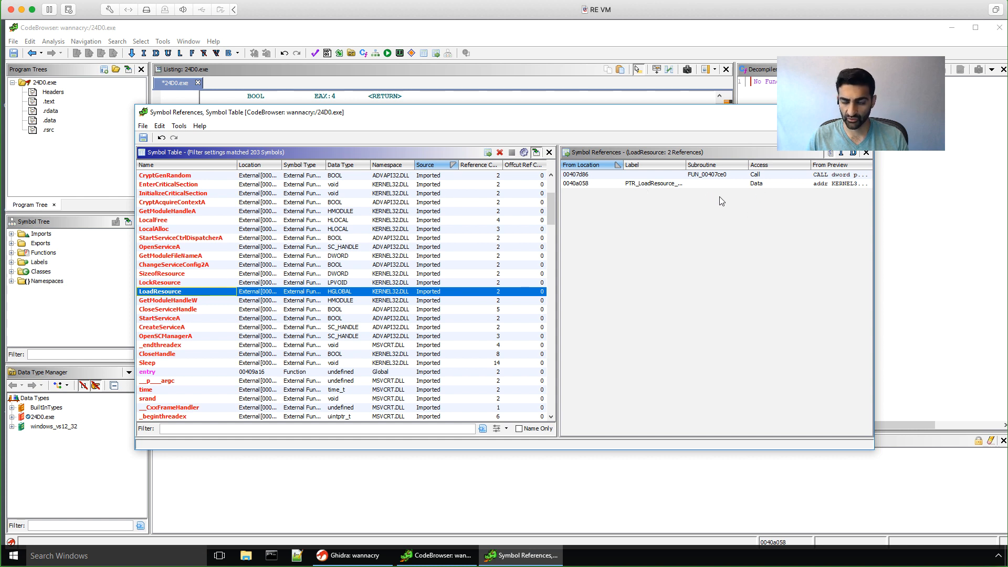
Step: Jump to the LoadResource call at 00407d86 in FUN_00407ce0 and highlight every CALL mnemonic
click(757, 175)
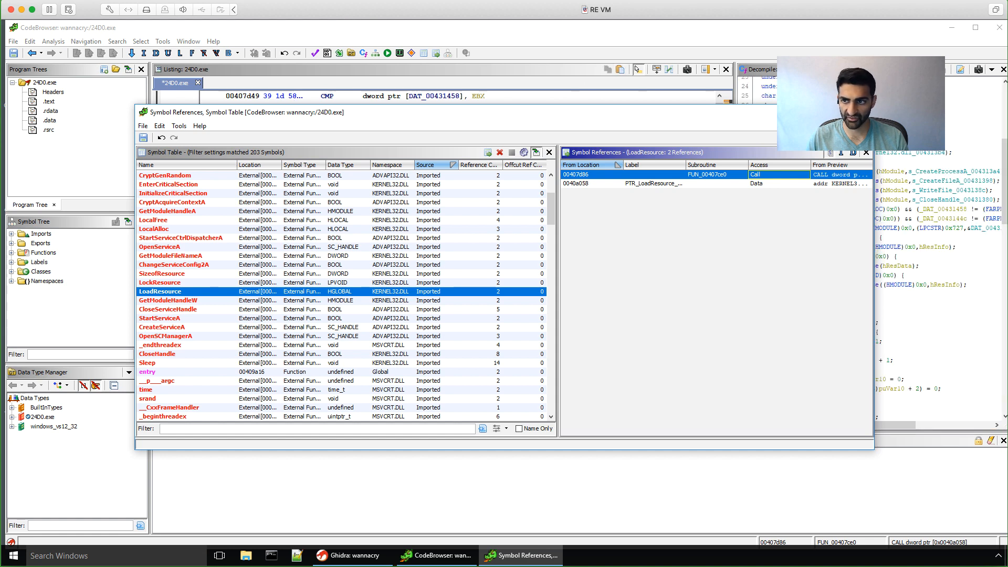
click(814, 112)
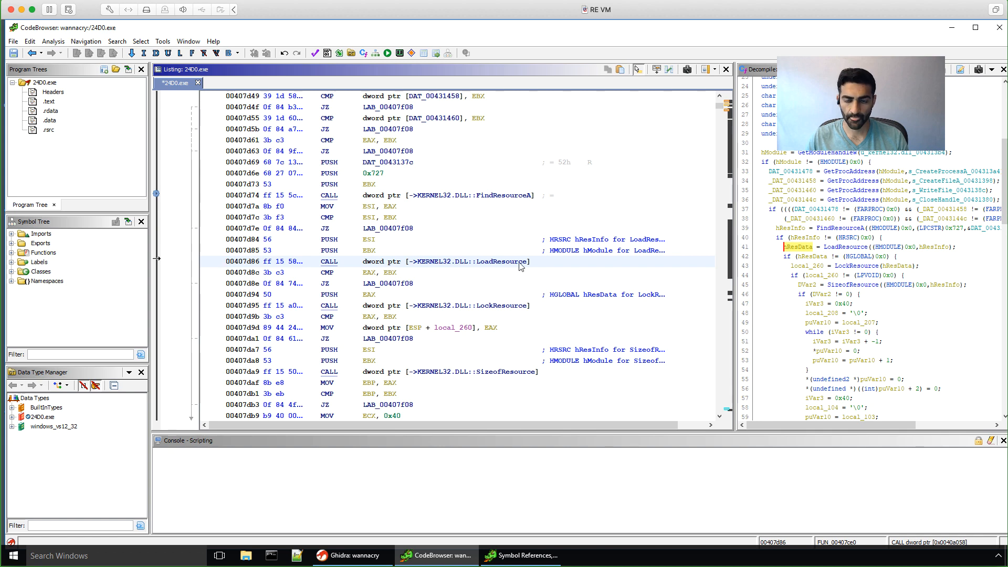
mouse_move(520, 266)
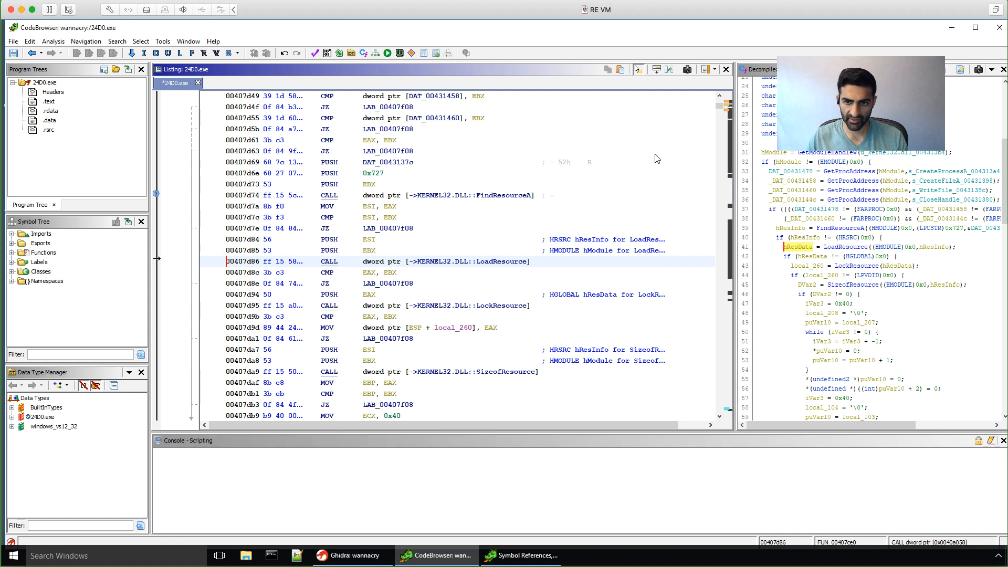
middle_click(330, 263)
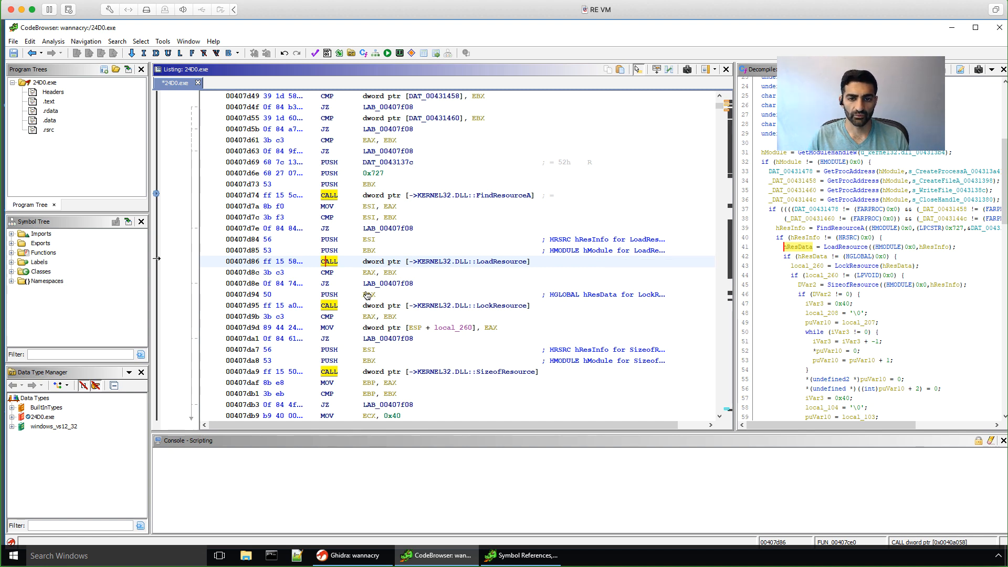
Step: Open the Function Graph for FUN_00407ce0 and zoom and pan to its upper blocks
click(187, 41)
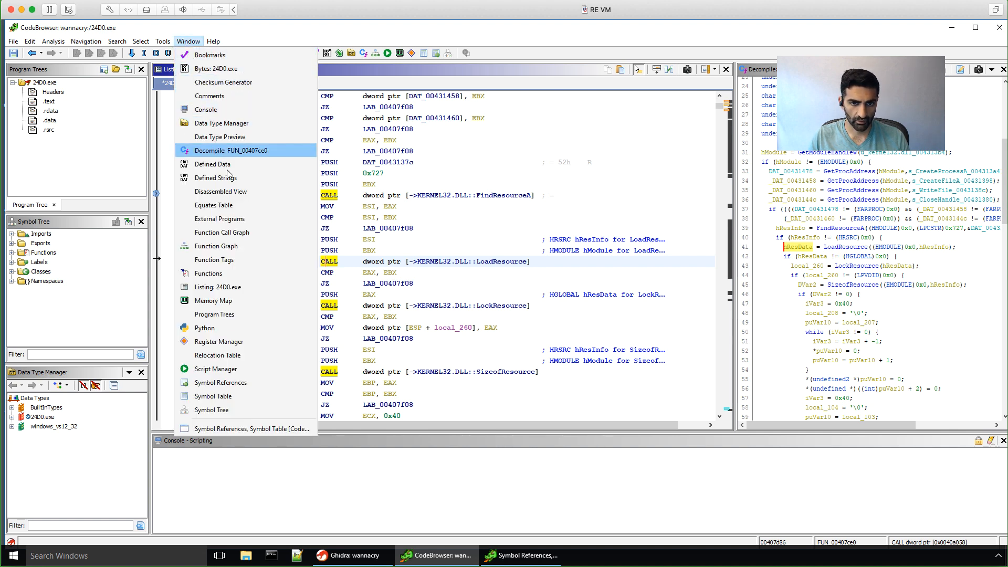
click(238, 247)
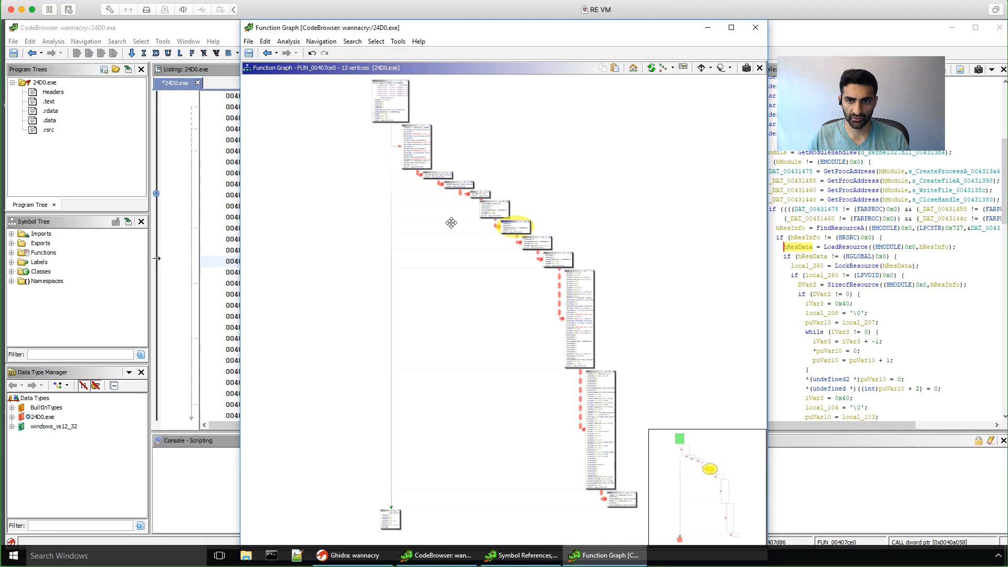
scroll(437, 238, down, 2)
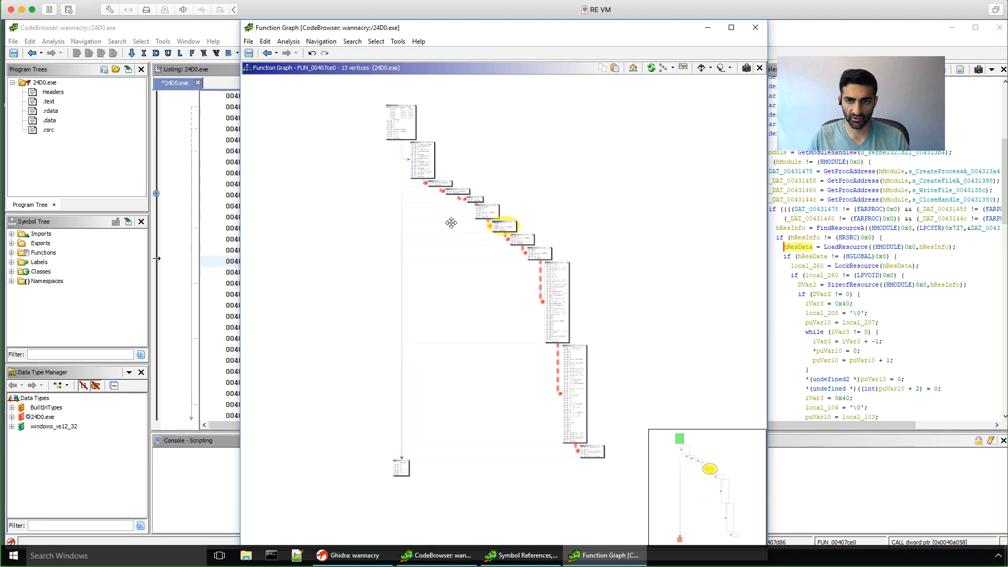
scroll(451, 223, up, 4)
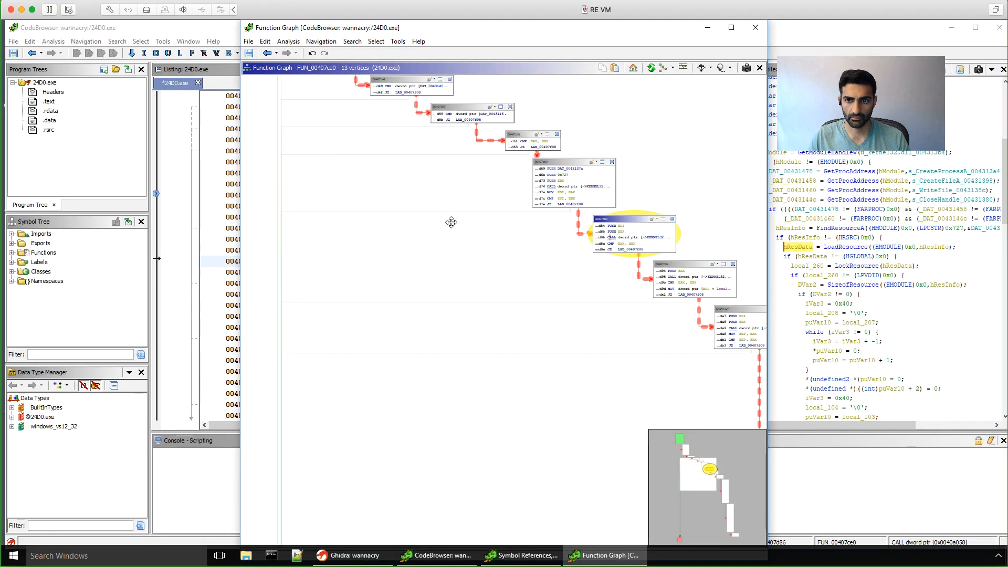
drag(474, 160, 421, 271)
scroll(420, 271, up, 2)
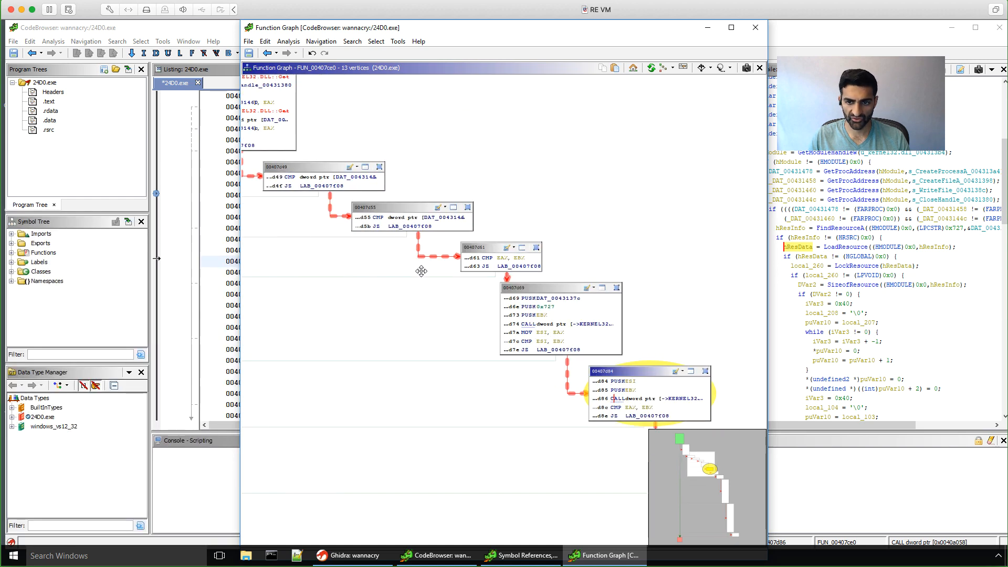
scroll(420, 271, up, 1)
key(super)
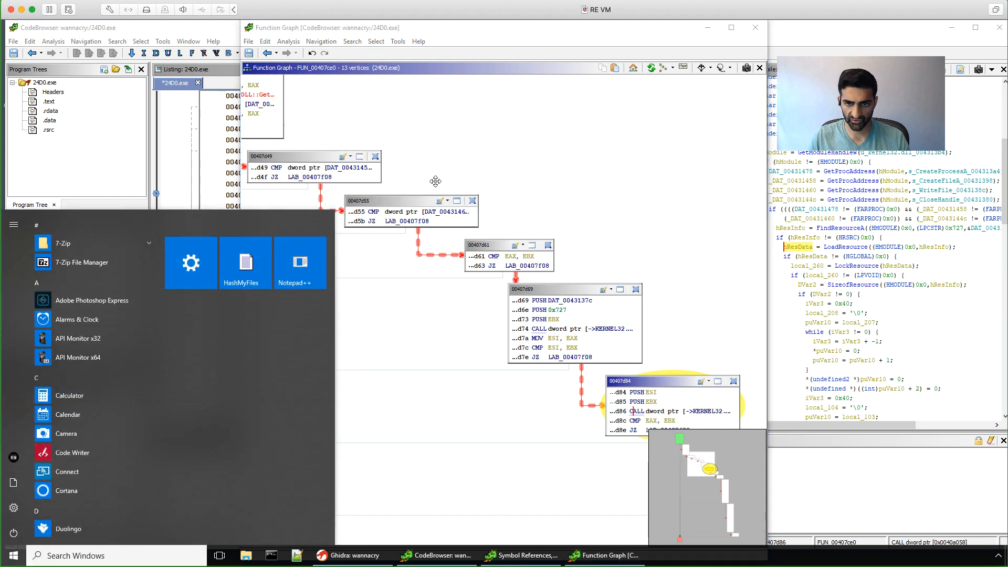
key(super)
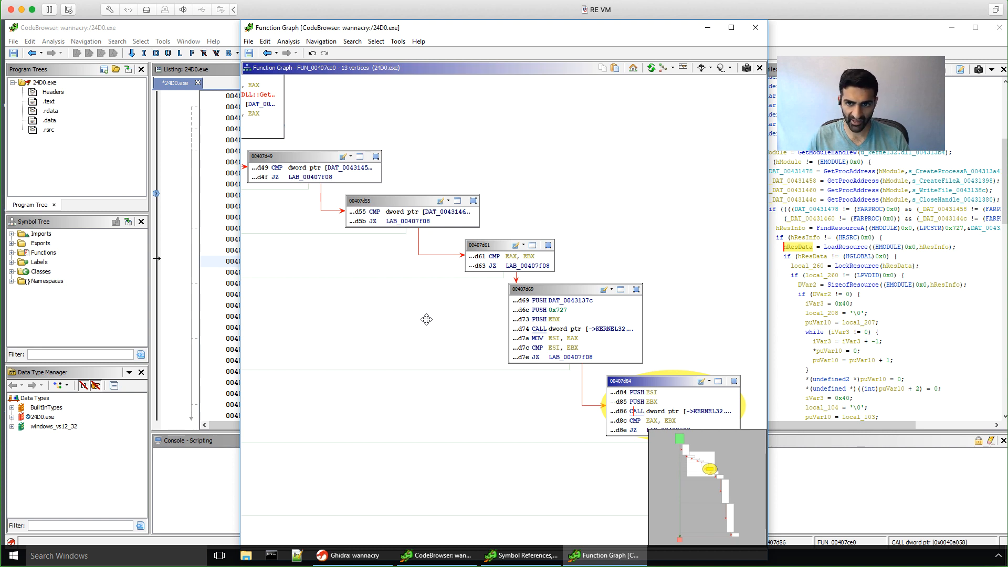
Step: Focus the FindResourceA block 00407d69 and bring up the Edit Code Layout dialog
drag(414, 304, 358, 266)
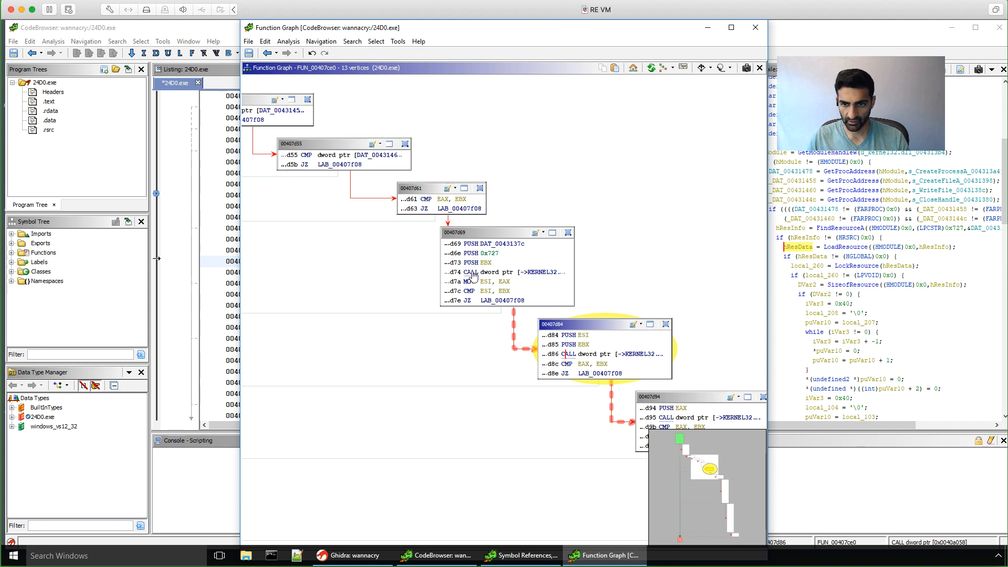
click(556, 276)
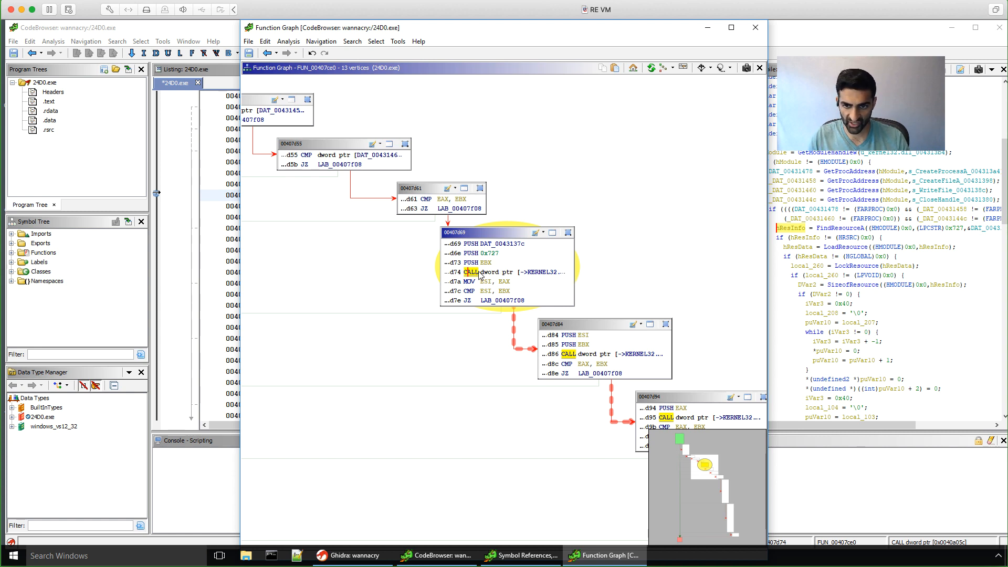
click(683, 70)
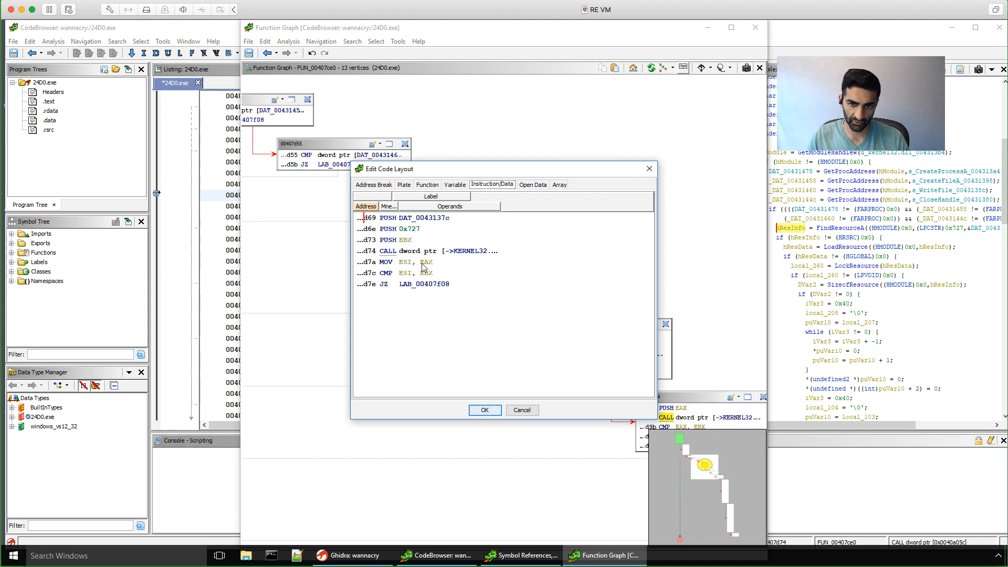
Step: Widen the Operands field in the block layout so names like KERNEL32.DLL::FindResourceA show fully
click(471, 252)
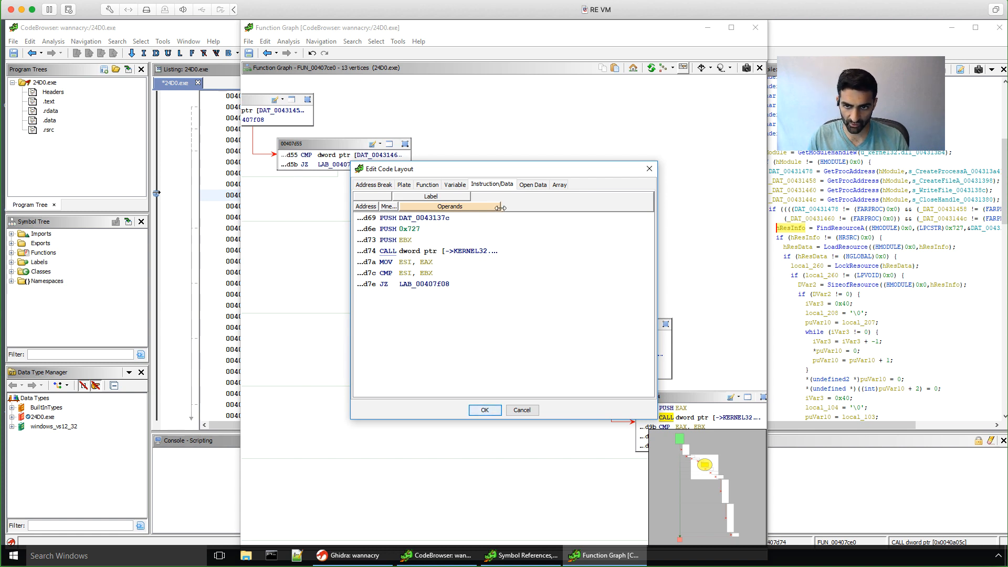
drag(499, 210, 615, 224)
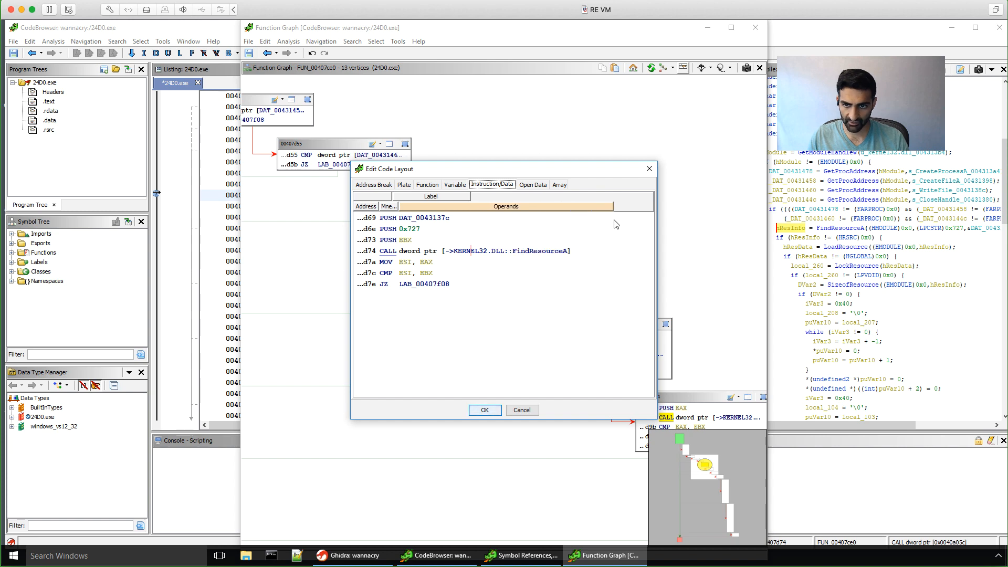
click(479, 410)
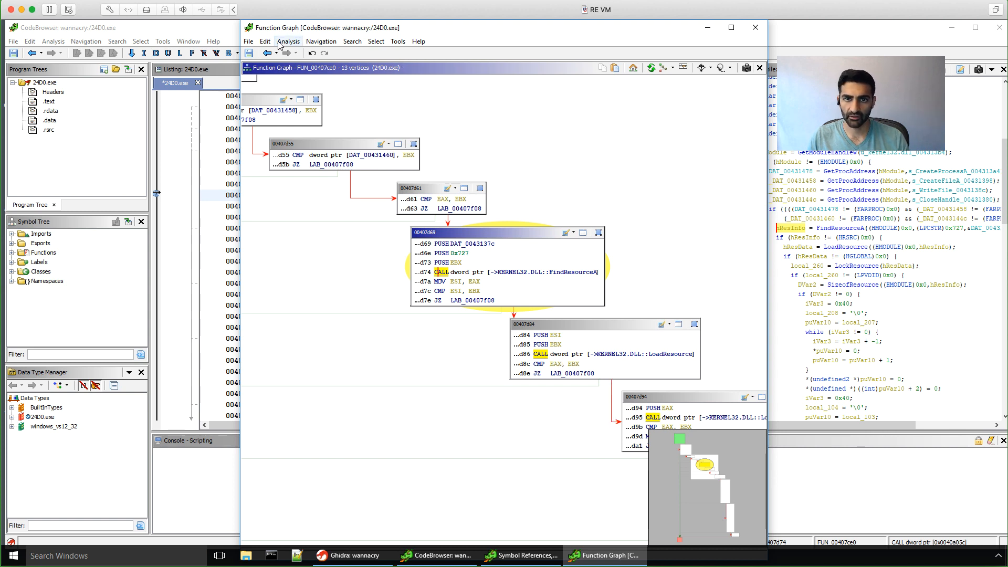
Step: Swap the Function Graph for the Function Call Graph of FUN_00407ce0, showing its 9 functions
click(756, 29)
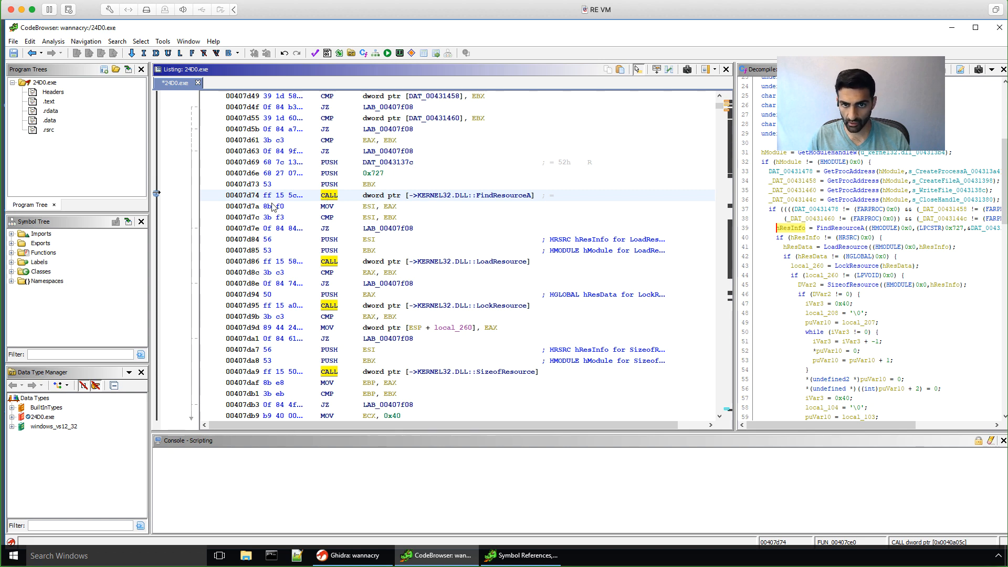
click(192, 41)
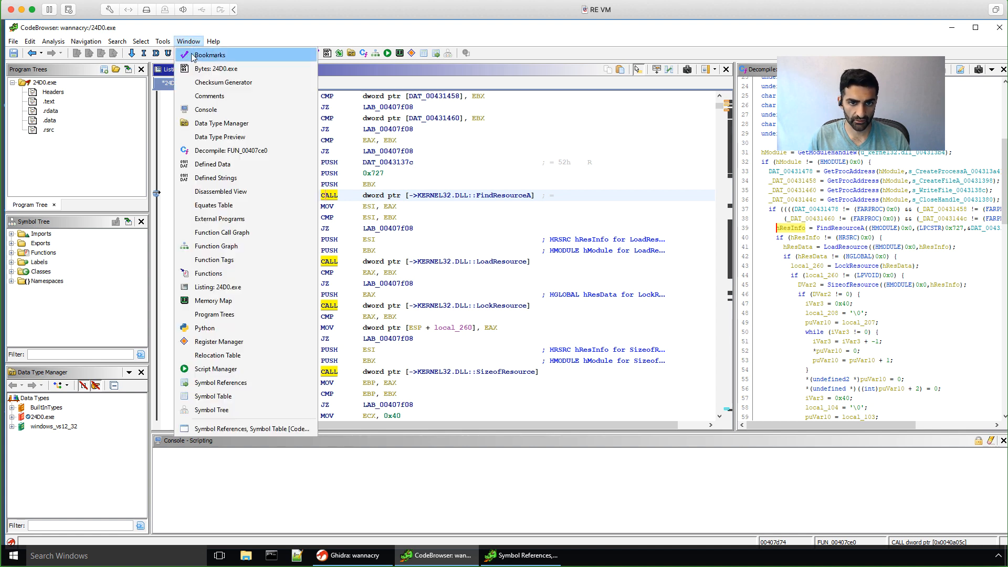
click(221, 241)
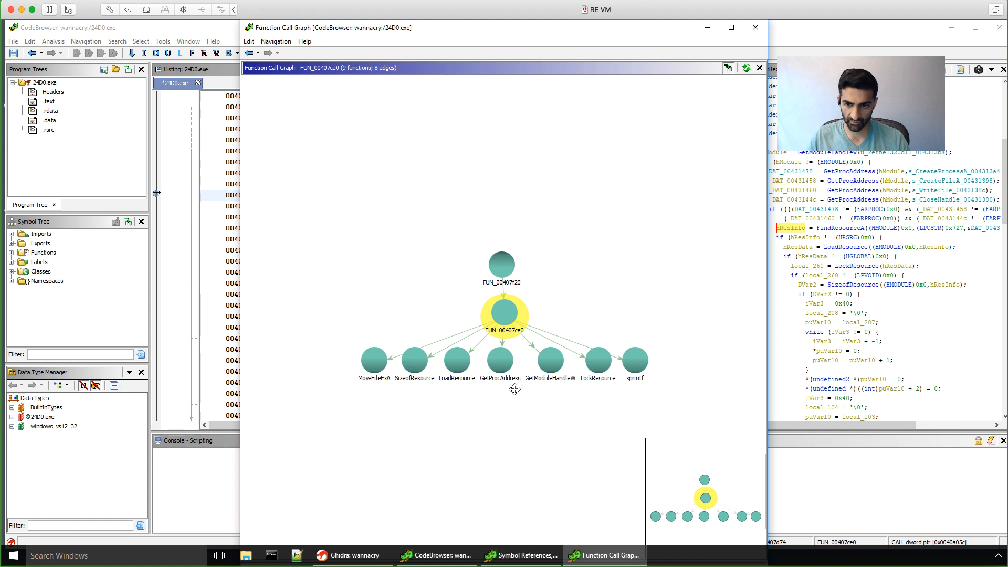
Step: Close the call graph, highlight hResInfo, and sync the listing to the GetProcAddress calls
click(756, 28)
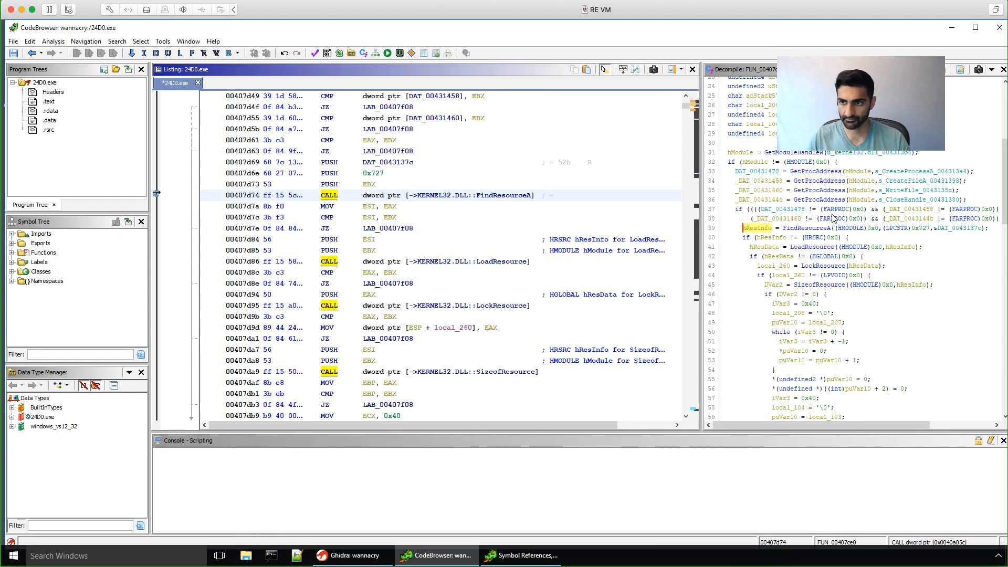
click(744, 228)
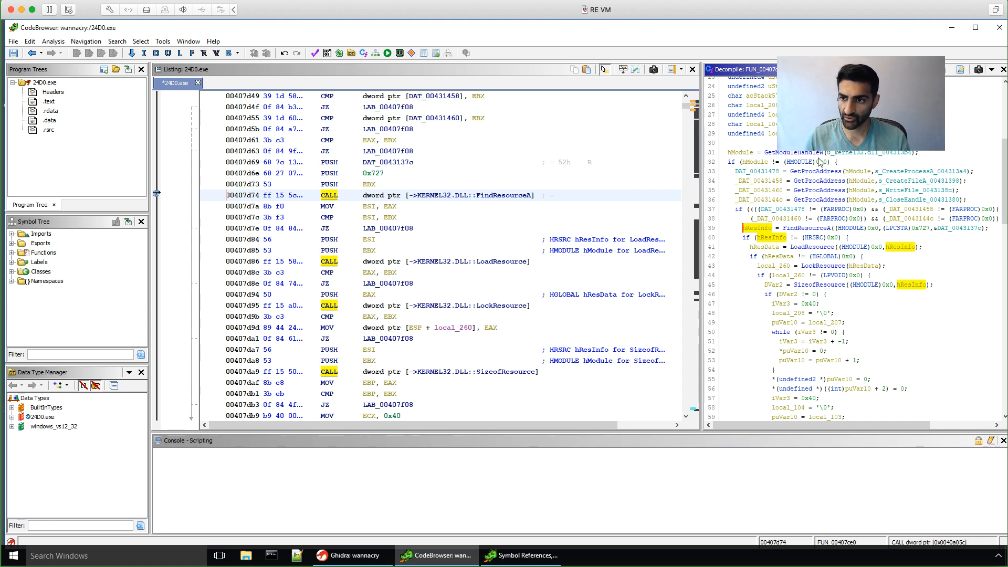
click(821, 176)
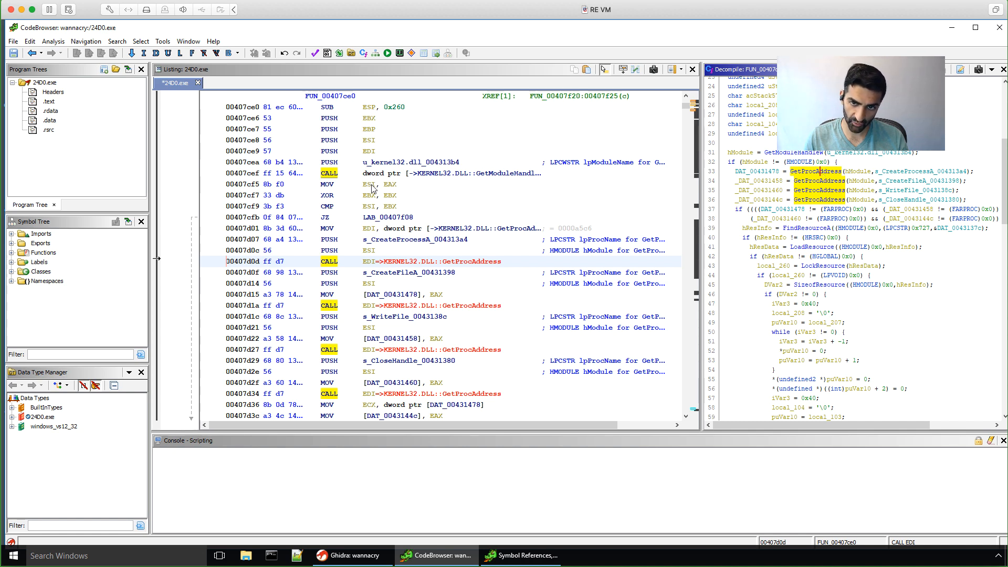
click(389, 240)
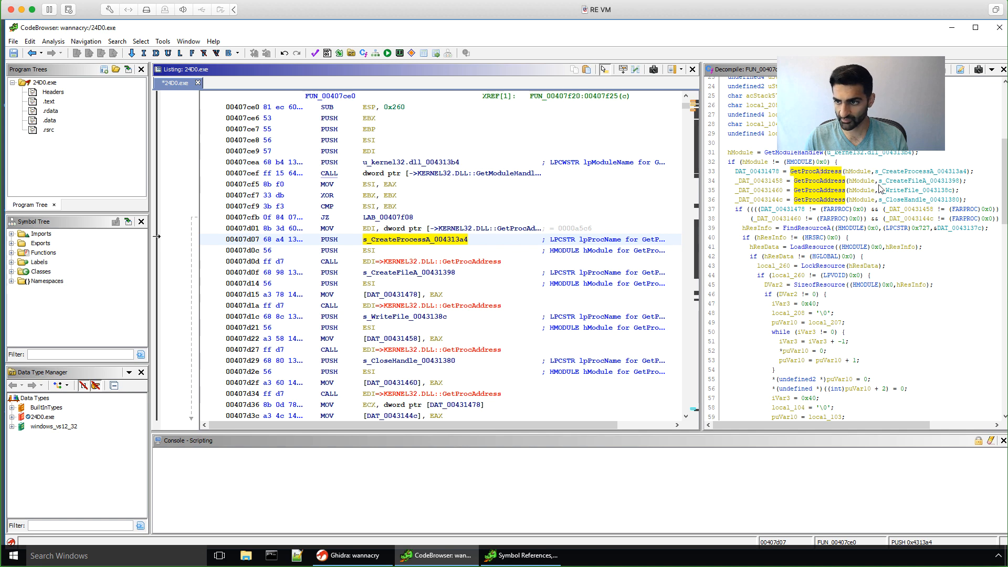
click(811, 180)
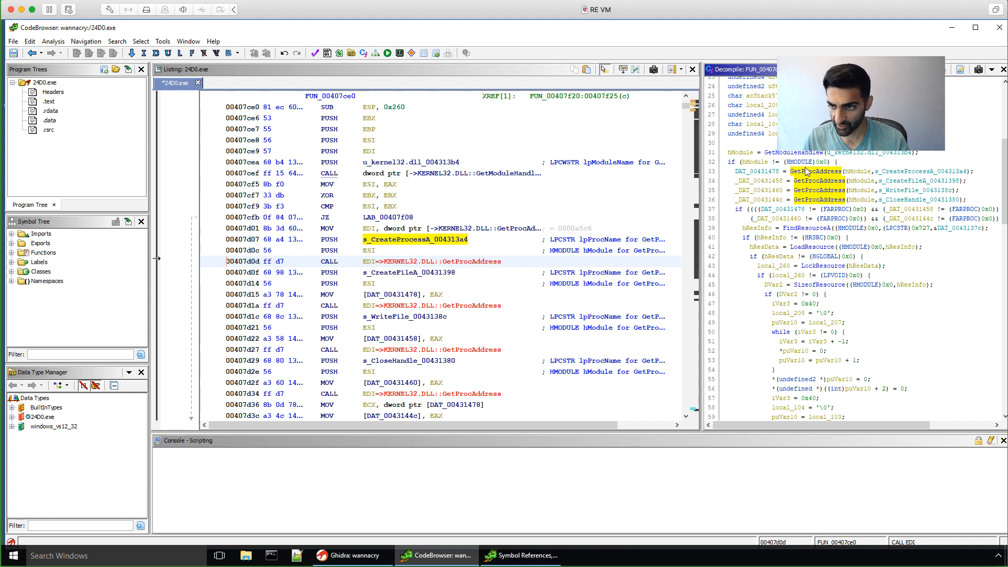
click(890, 172)
click(895, 181)
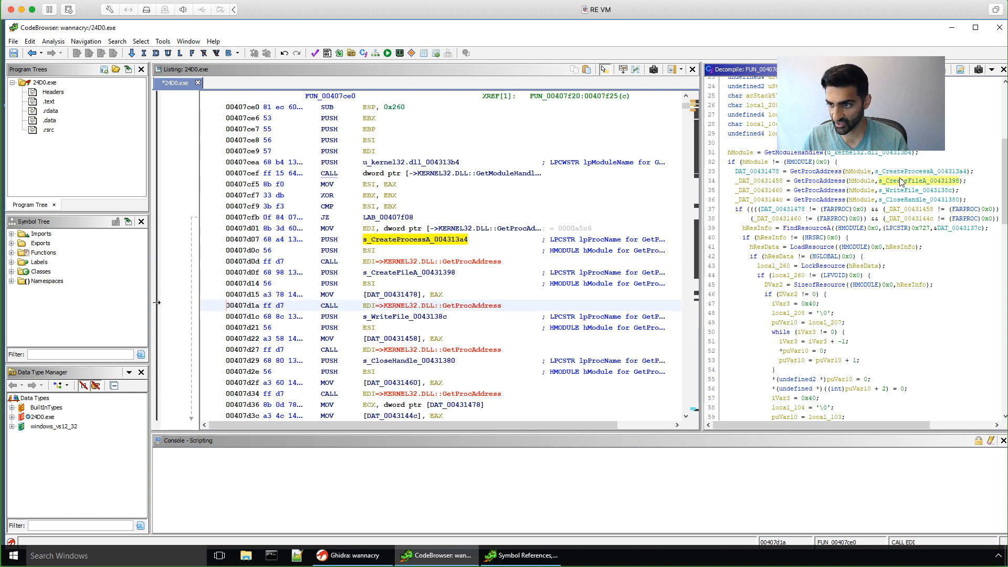
click(898, 190)
click(899, 200)
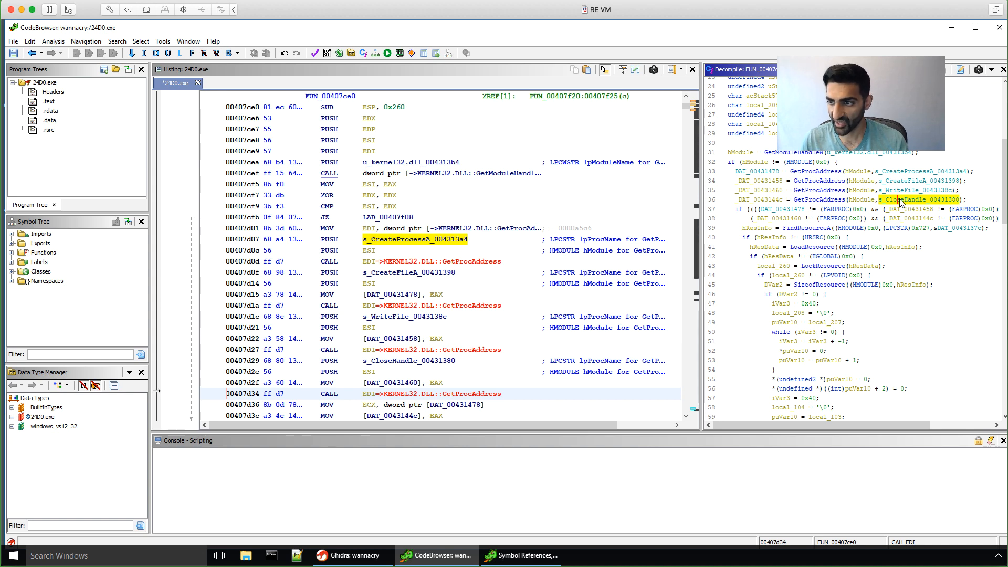
click(901, 171)
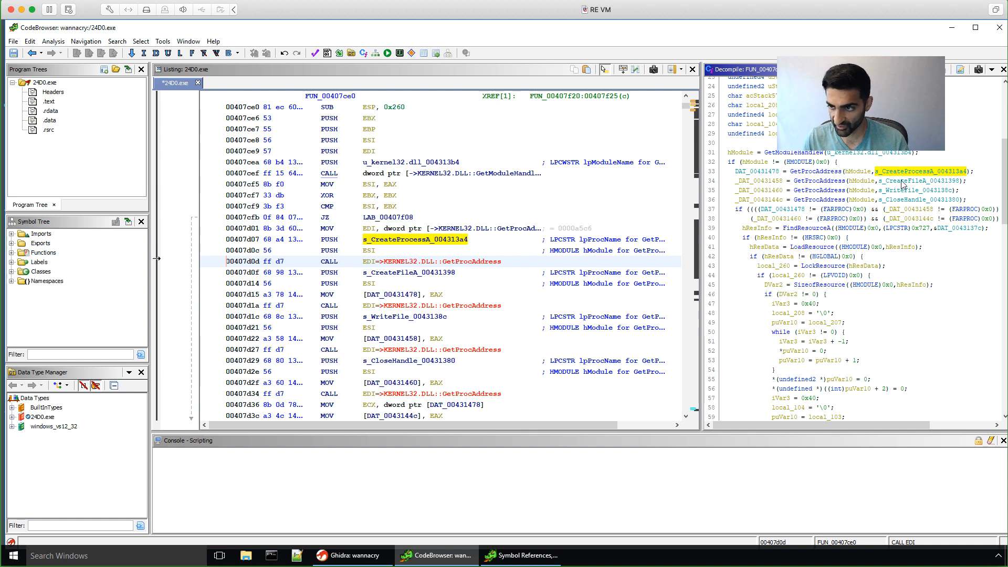
click(900, 190)
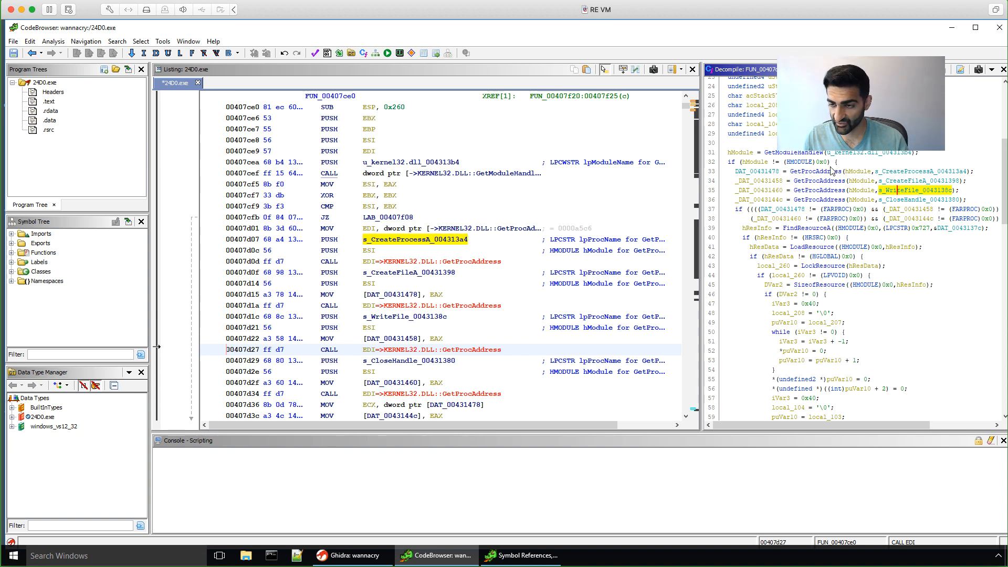
click(806, 173)
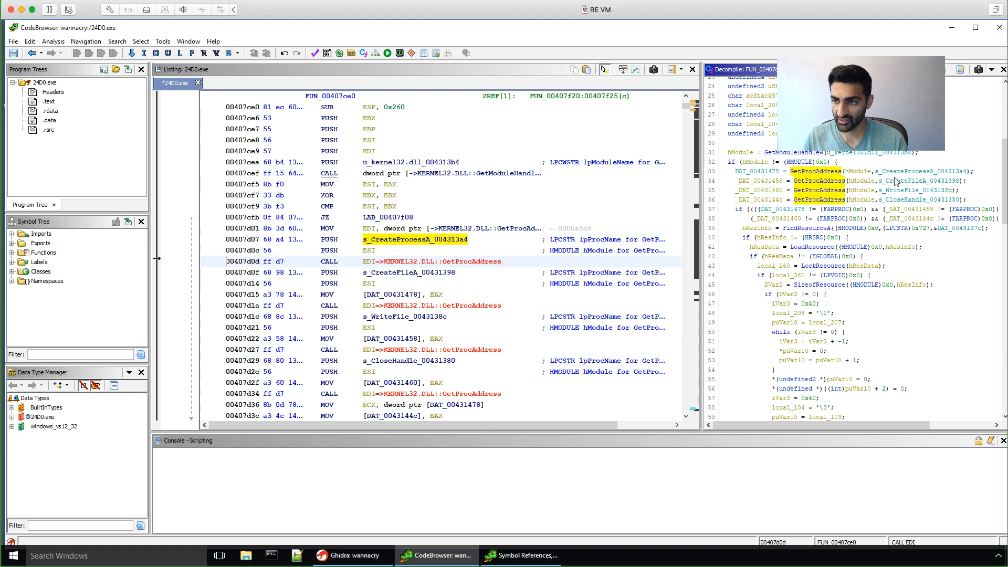
click(752, 172)
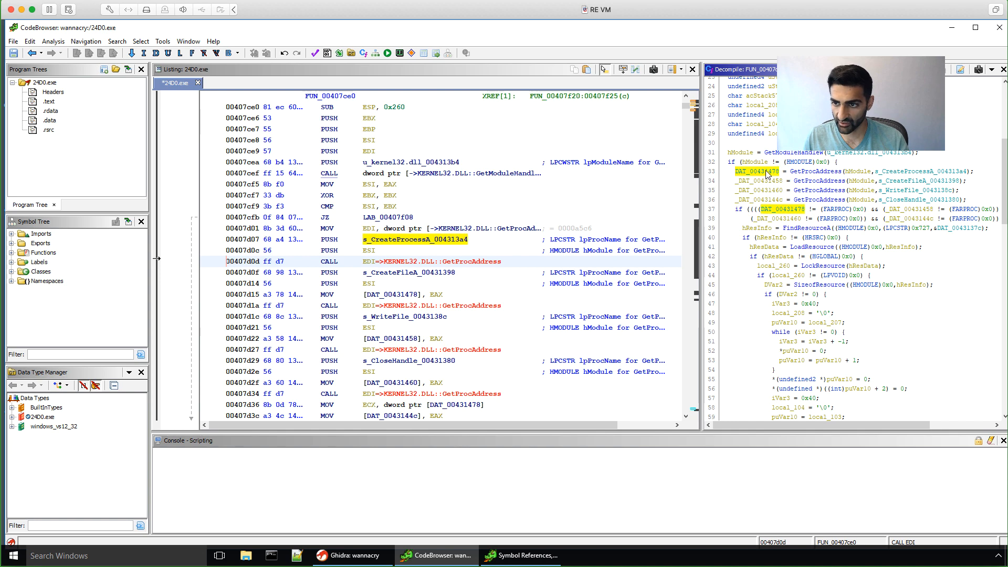
Step: Rename global DAT_00431478 to CreateProcessA
right_click(765, 171)
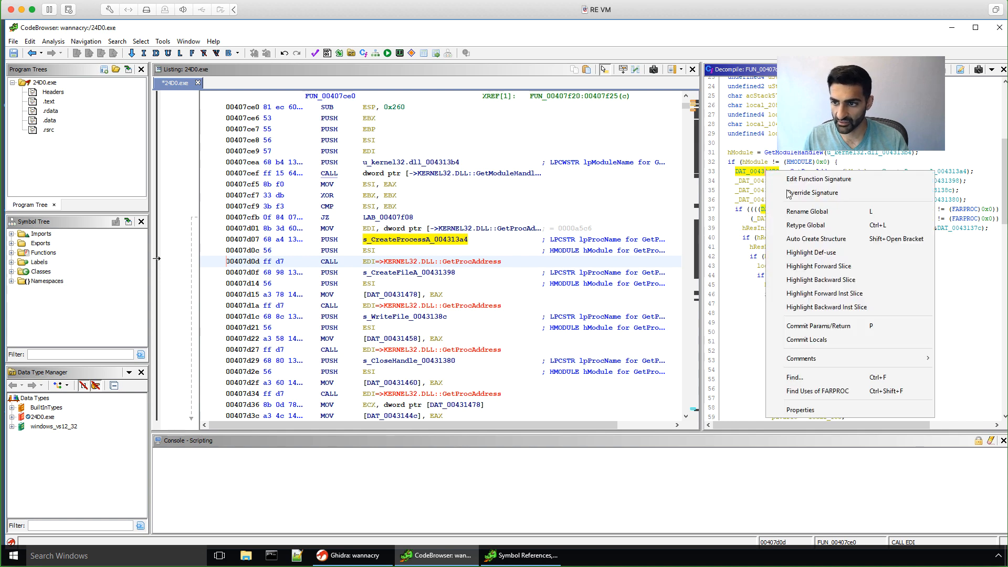
click(798, 209)
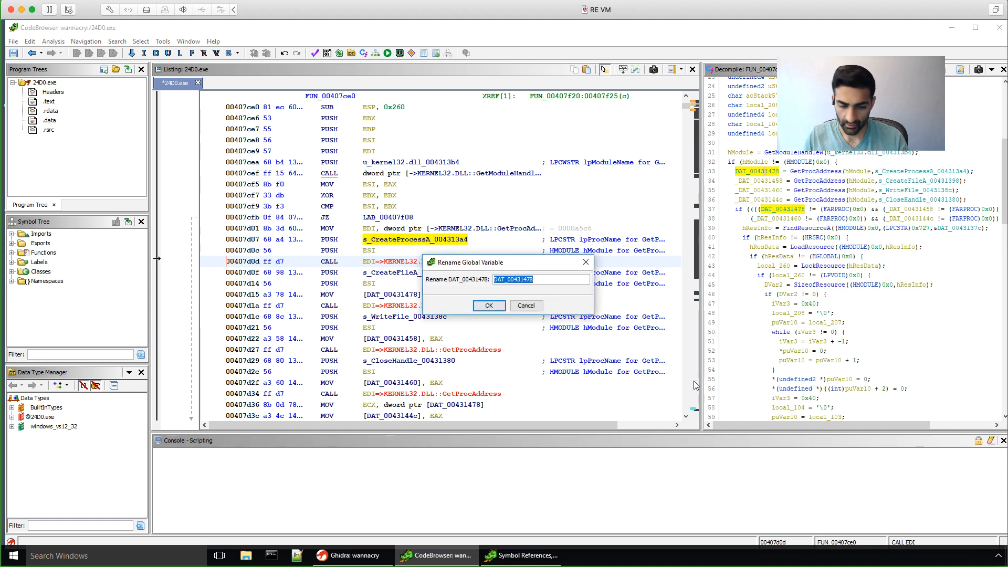
text(Create)
key(BackSpace)
key(BackSpace)
key(BackSpace)
text(eateProcessA)
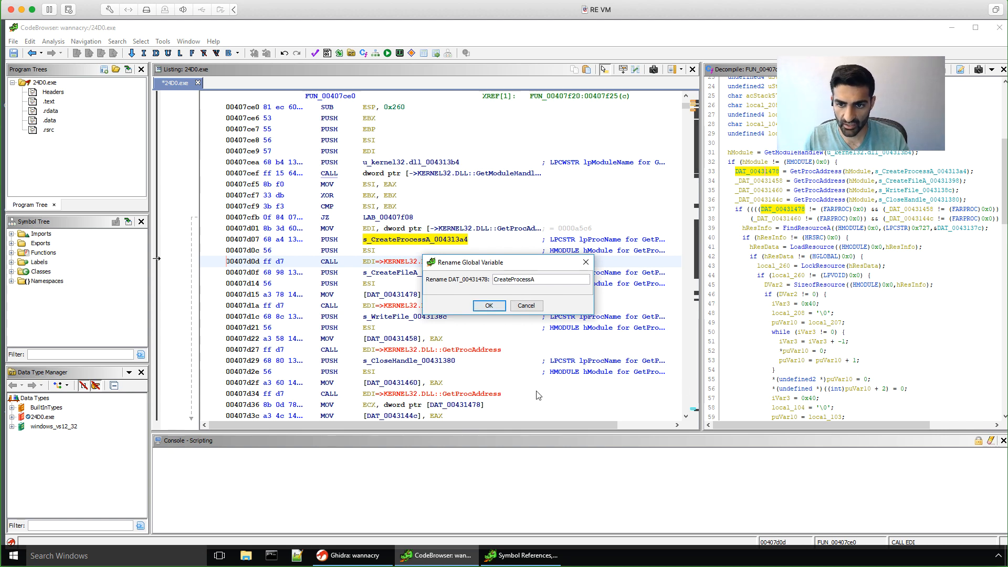
click(496, 306)
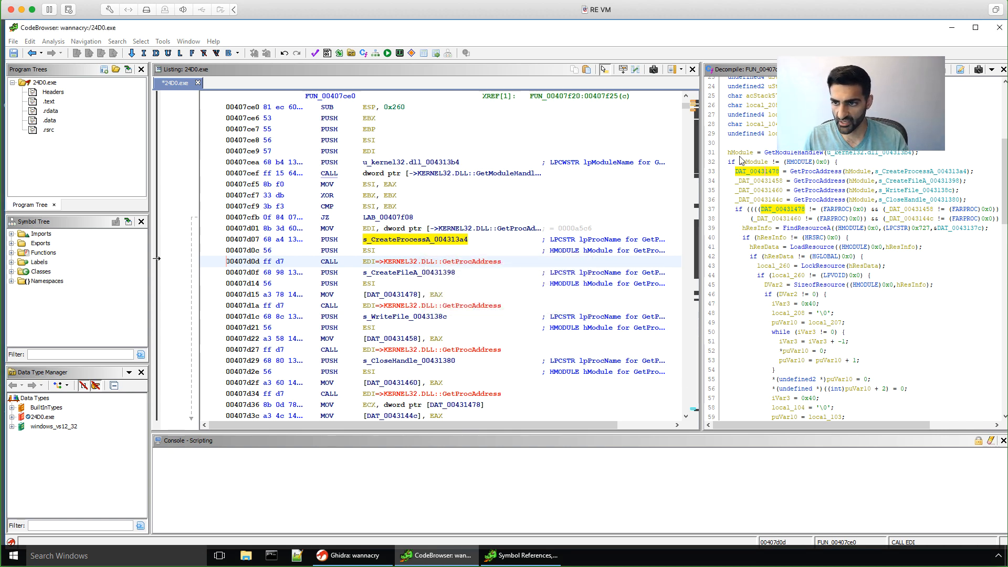
Step: Rename global _DAT_00431460 to WriteFile
right_click(770, 191)
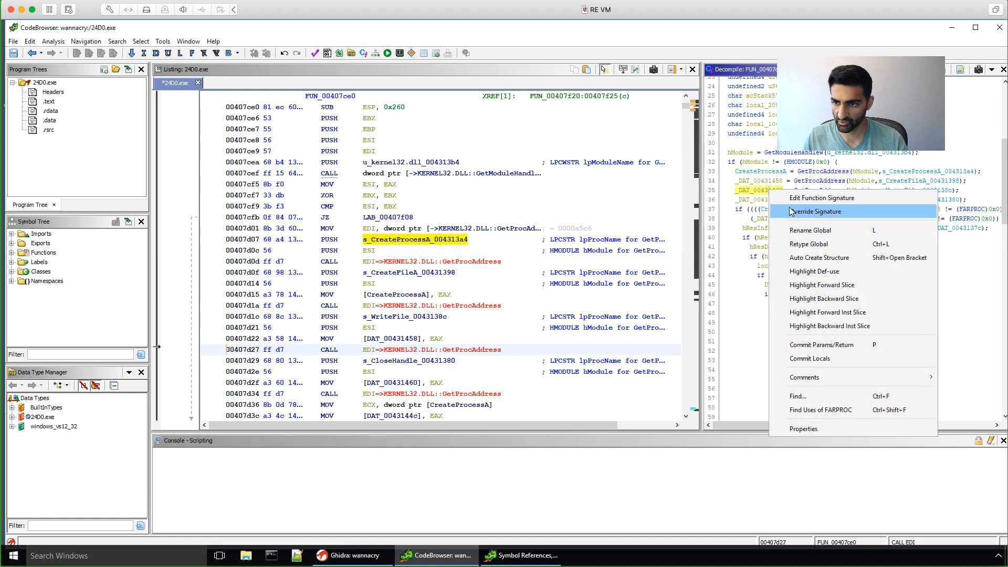
click(809, 230)
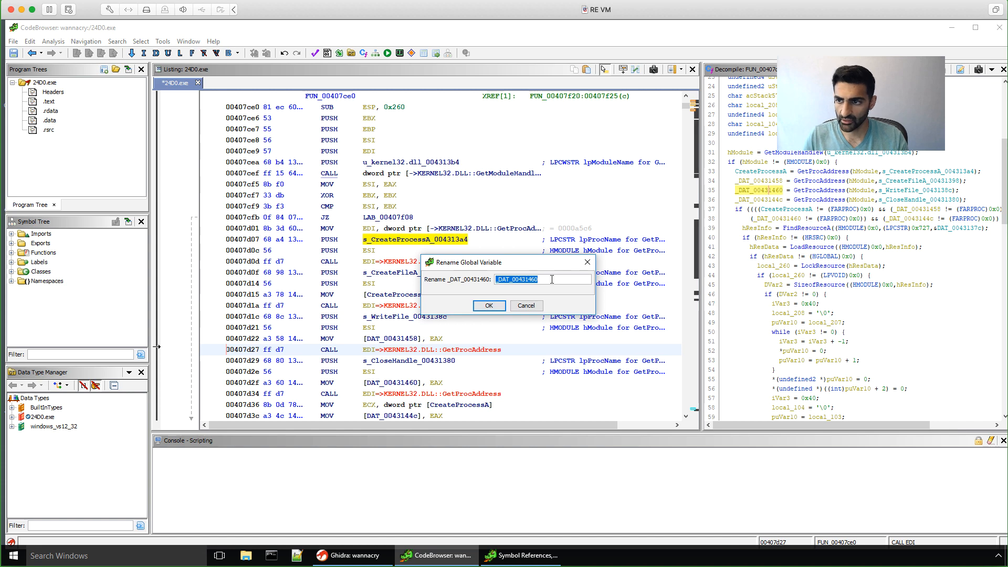
text(WriteFile)
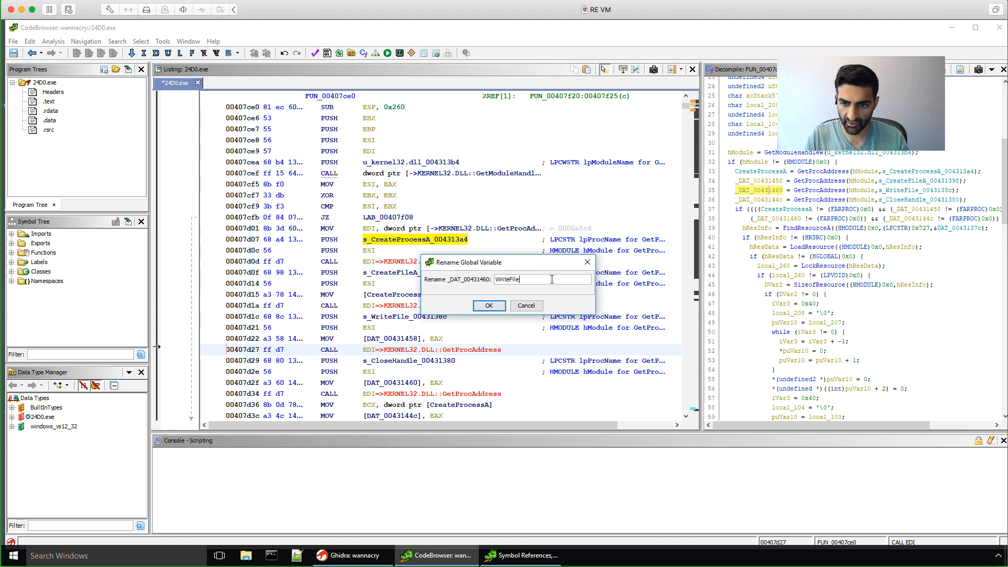
click(488, 309)
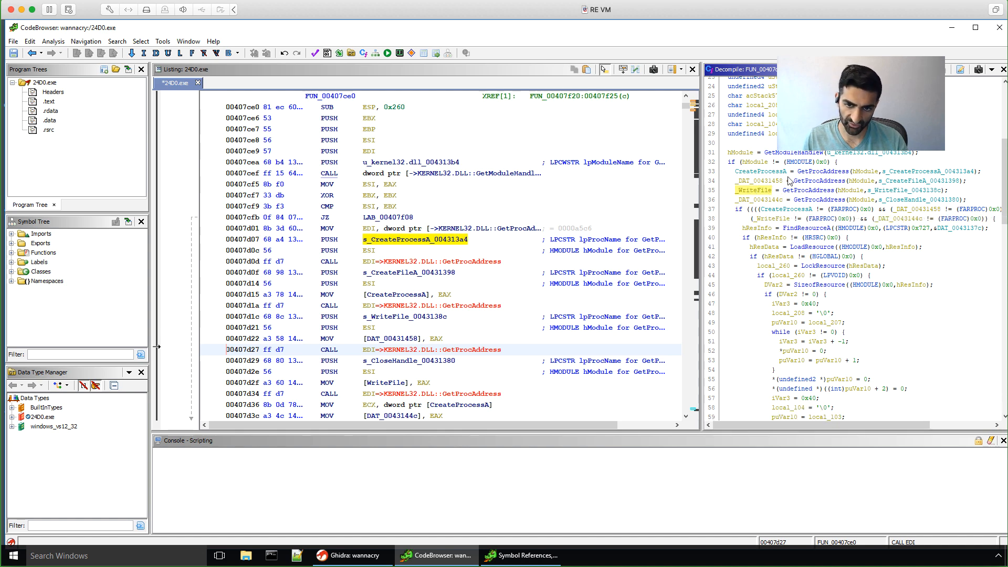
Step: Highlight WriteFile uses, then sync the listing to the CreateProcessA call at 00407ee8 (decompiled line 123)
click(754, 190)
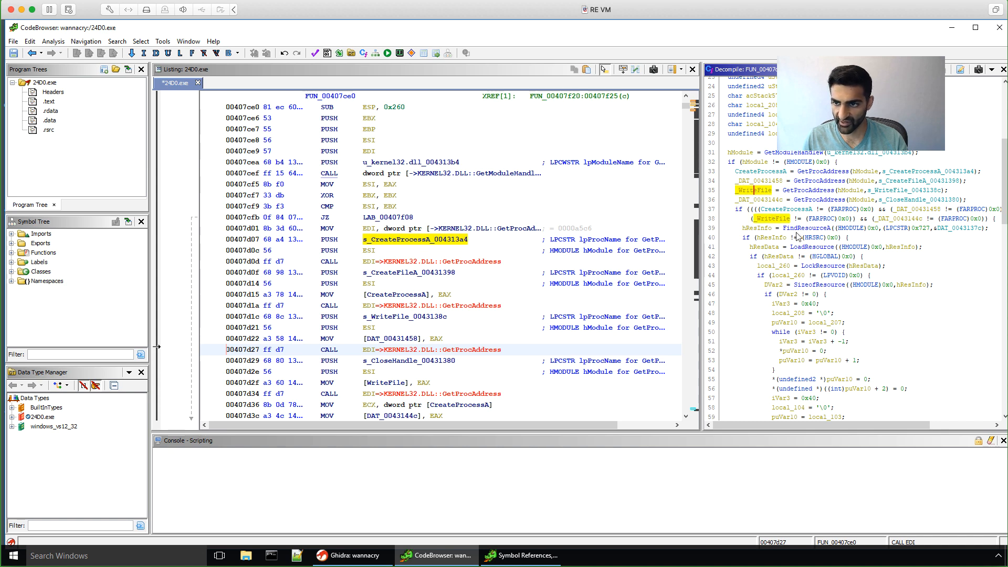
scroll(800, 238, down, 2)
scroll(799, 237, down, 8)
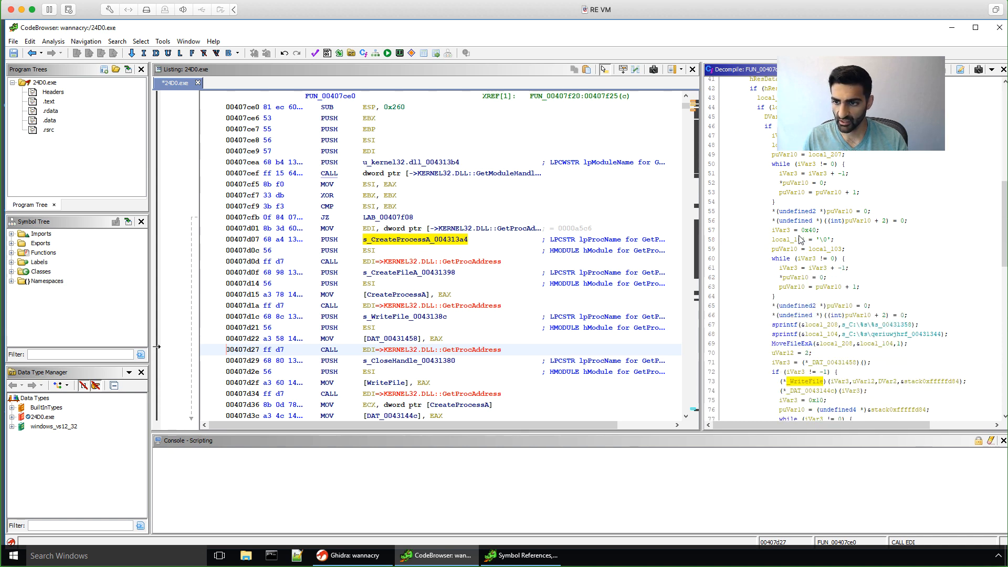
scroll(800, 239, down, 2)
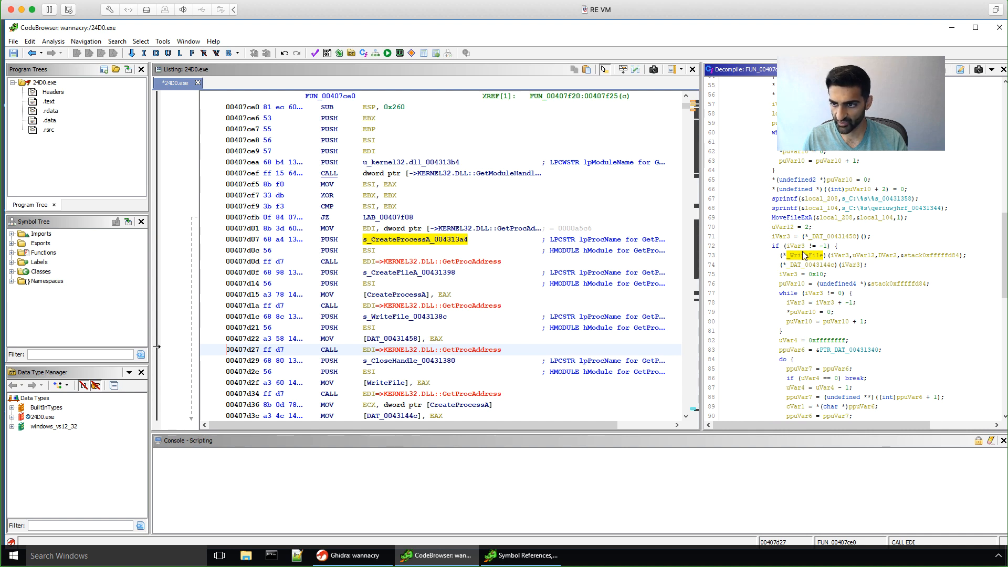
scroll(824, 253, up, 4)
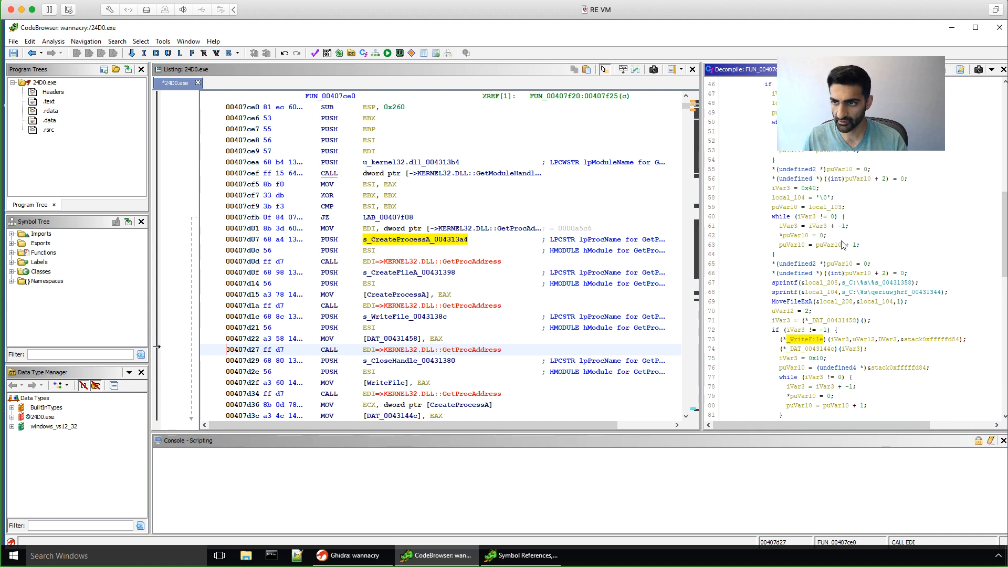
scroll(843, 245, up, 2)
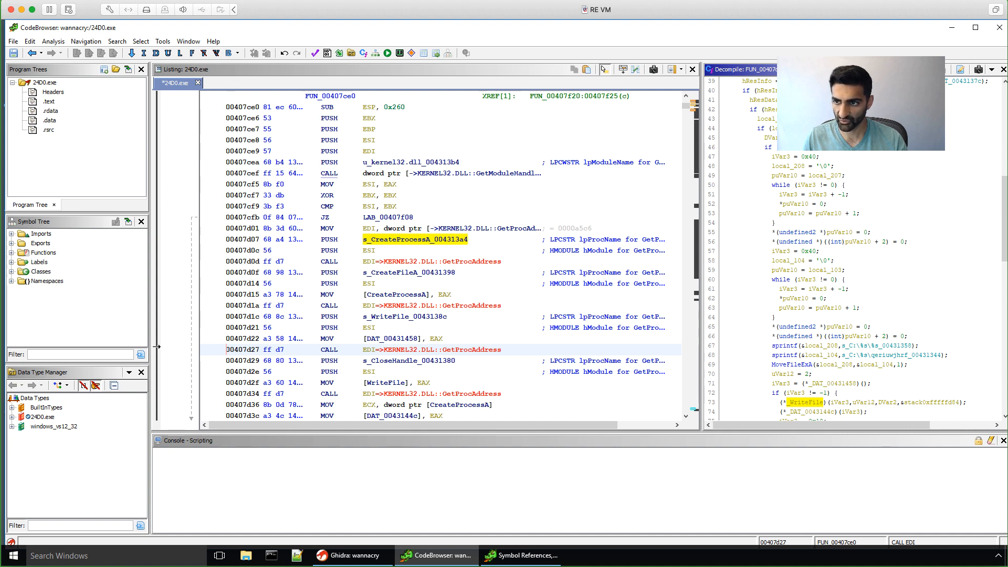
scroll(820, 299, down, 1)
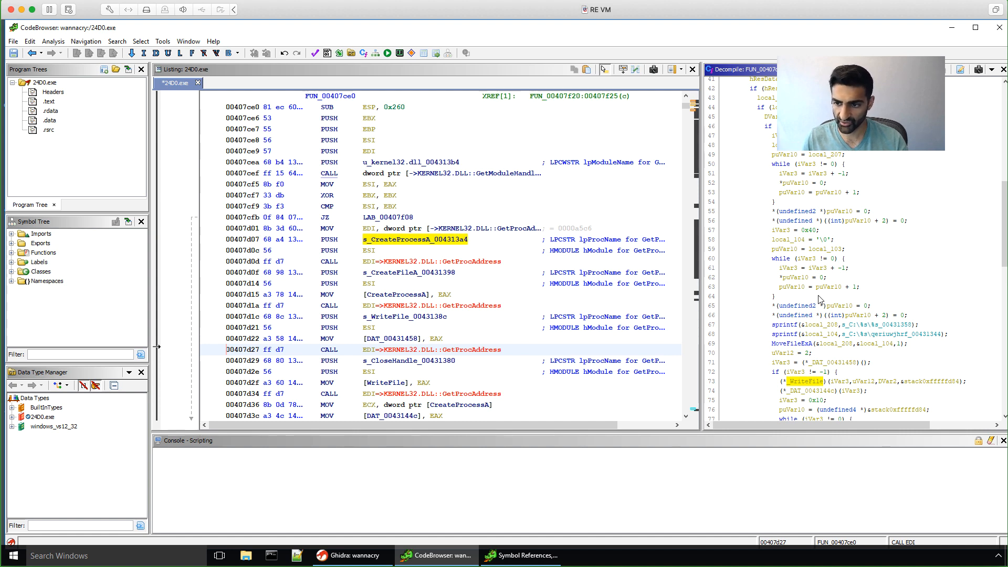
scroll(820, 300, down, 4)
scroll(820, 299, down, 3)
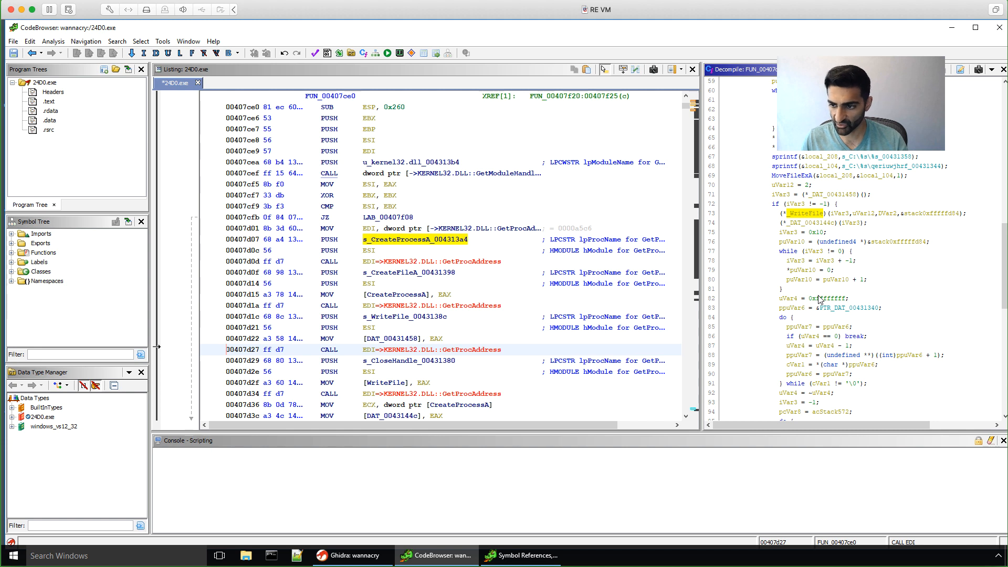
scroll(820, 299, down, 6)
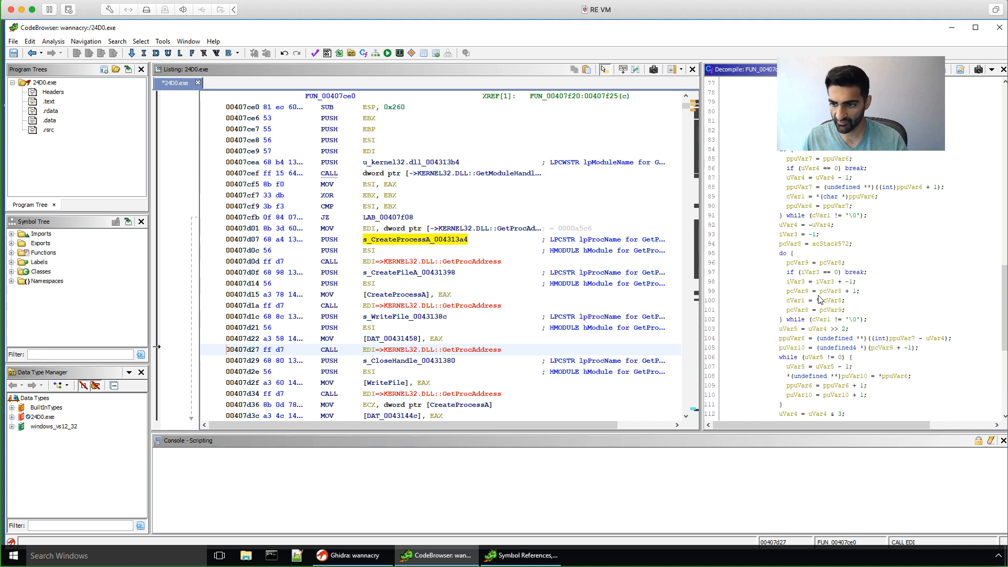
scroll(820, 299, down, 6)
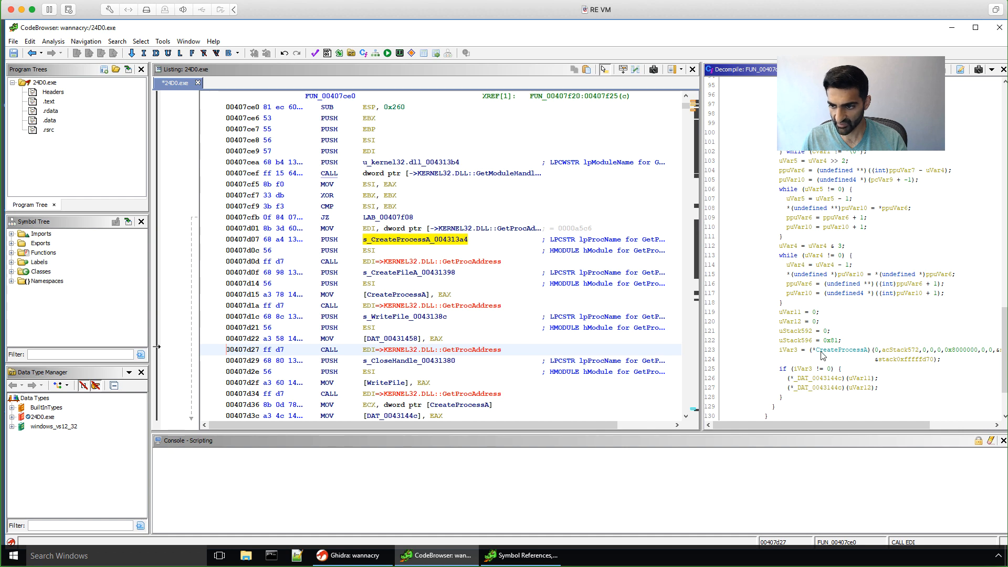
click(837, 354)
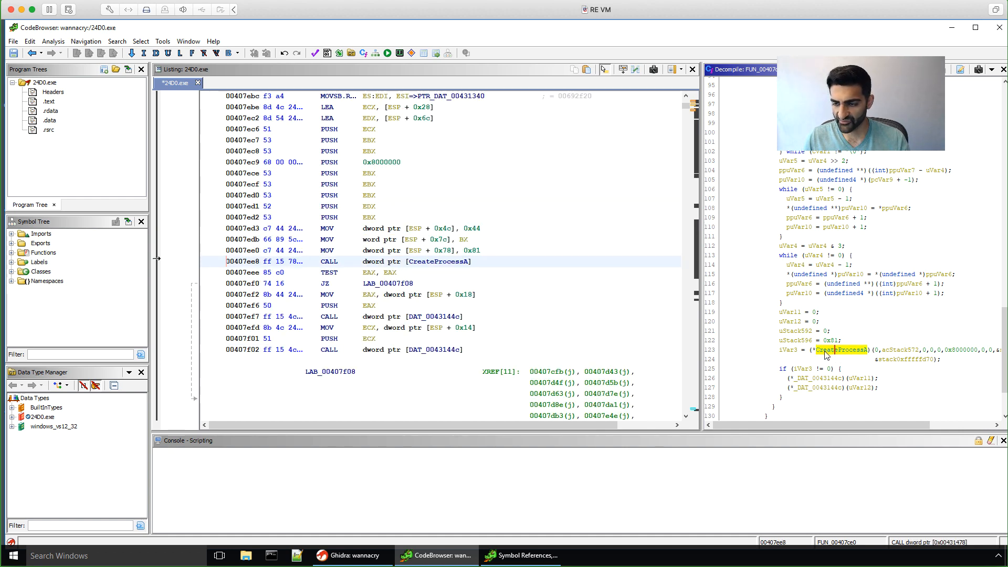
mouse_move(830, 355)
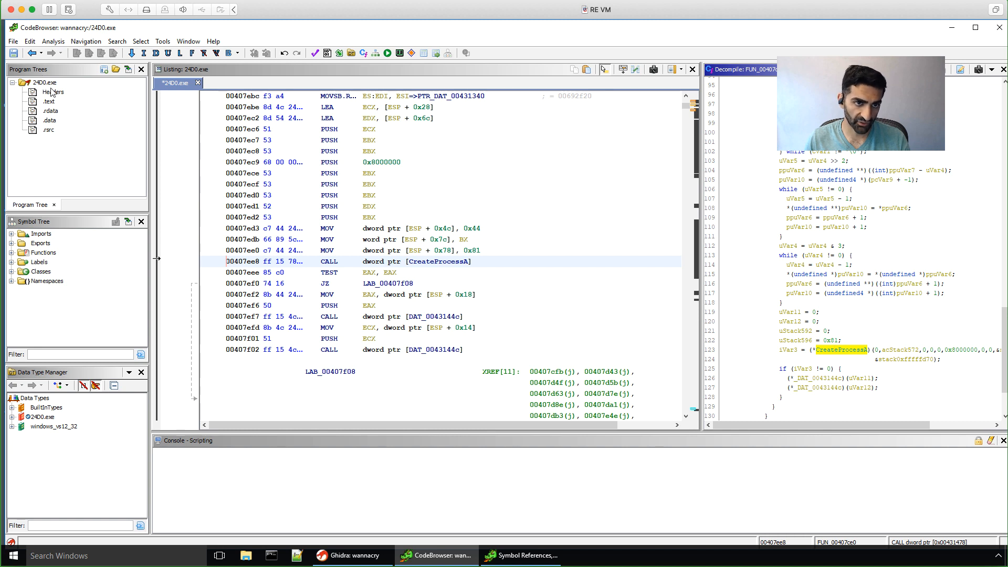
Step: Jump to the .rsrc section and expand Rsrc_R_727_409, revealing MZ header bytes 4Dh 5Ah 90h
click(49, 131)
double_click(48, 130)
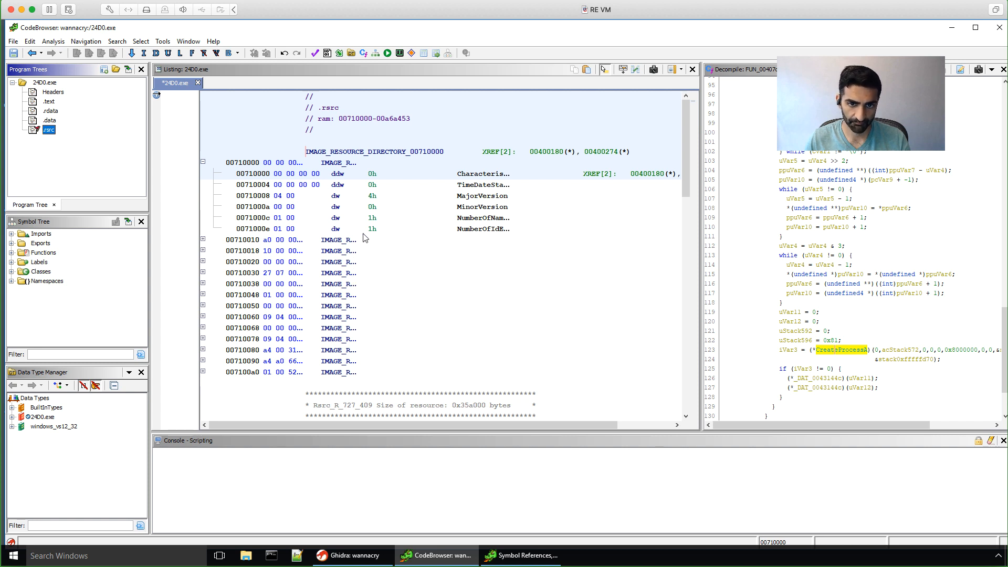
scroll(366, 237, down, 4)
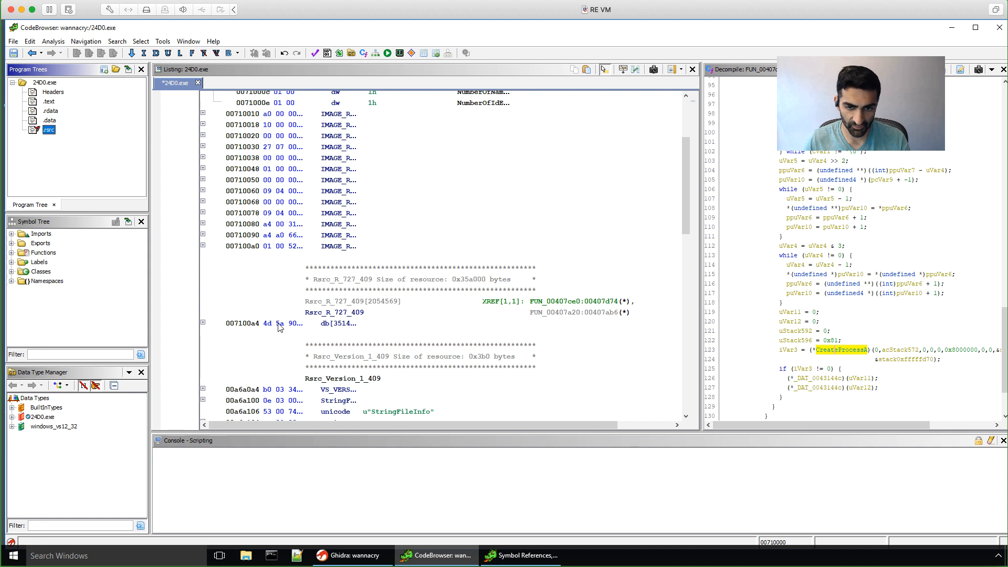
click(203, 323)
scroll(355, 287, down, 3)
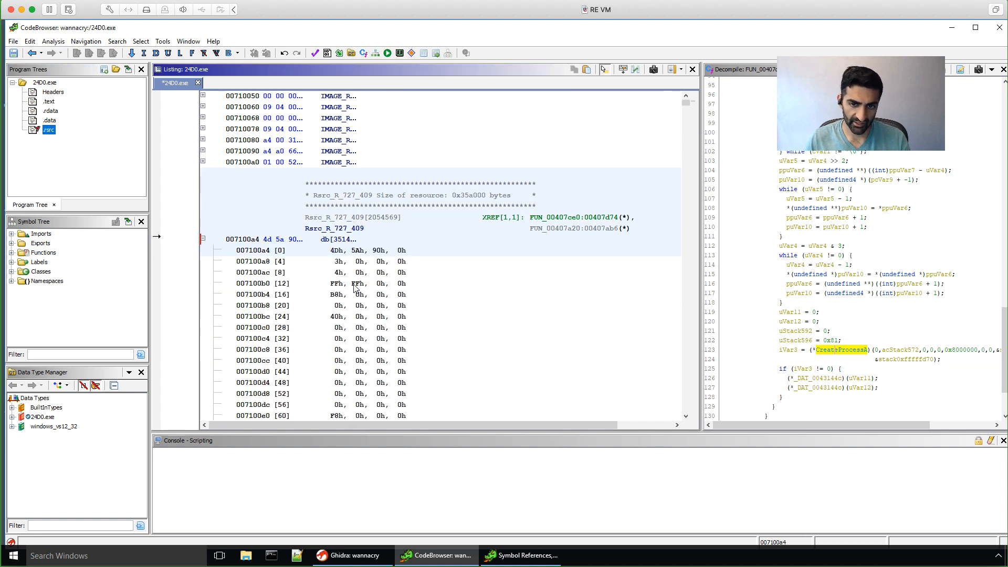
scroll(355, 287, down, 2)
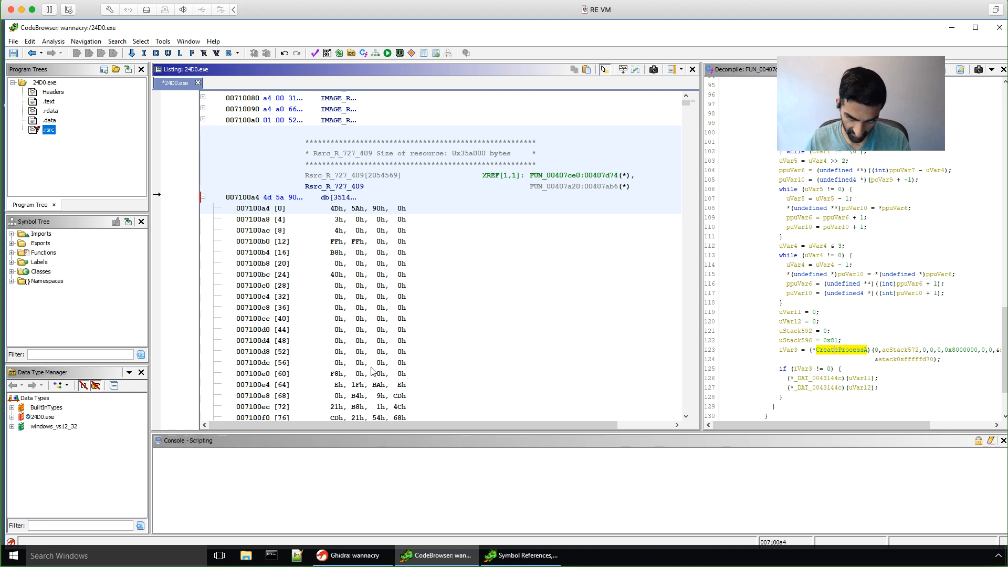
scroll(372, 370, down, 2)
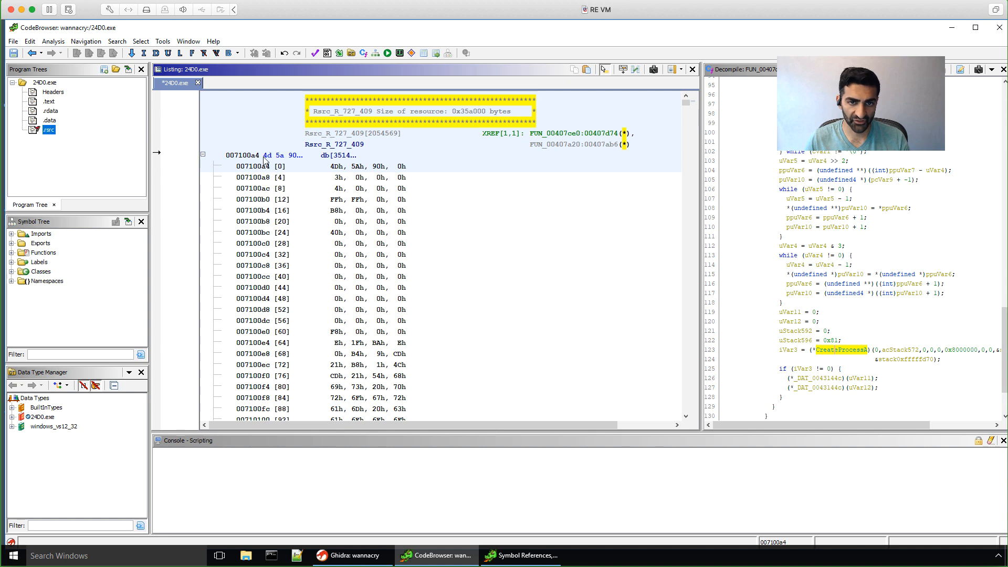
Step: Extract the whole Rsrc_R_727_409 resource and import its embedded PE as a new program
drag(265, 156, 423, 320)
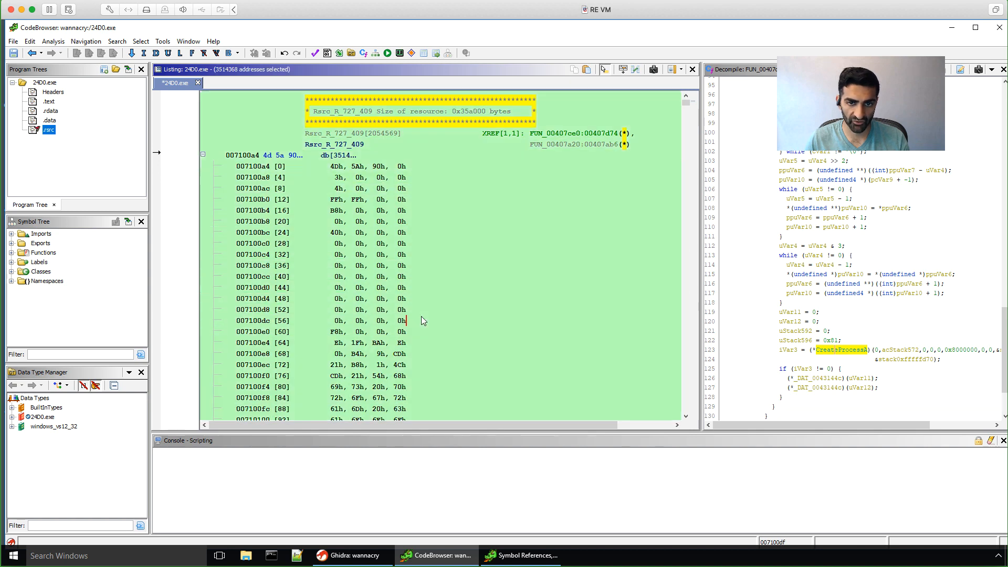
right_click(298, 179)
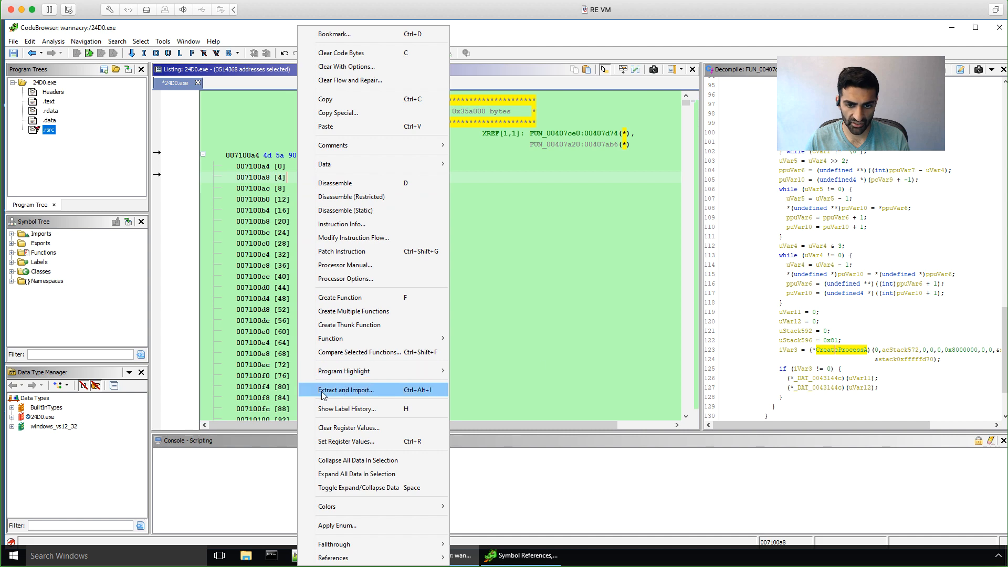
click(379, 389)
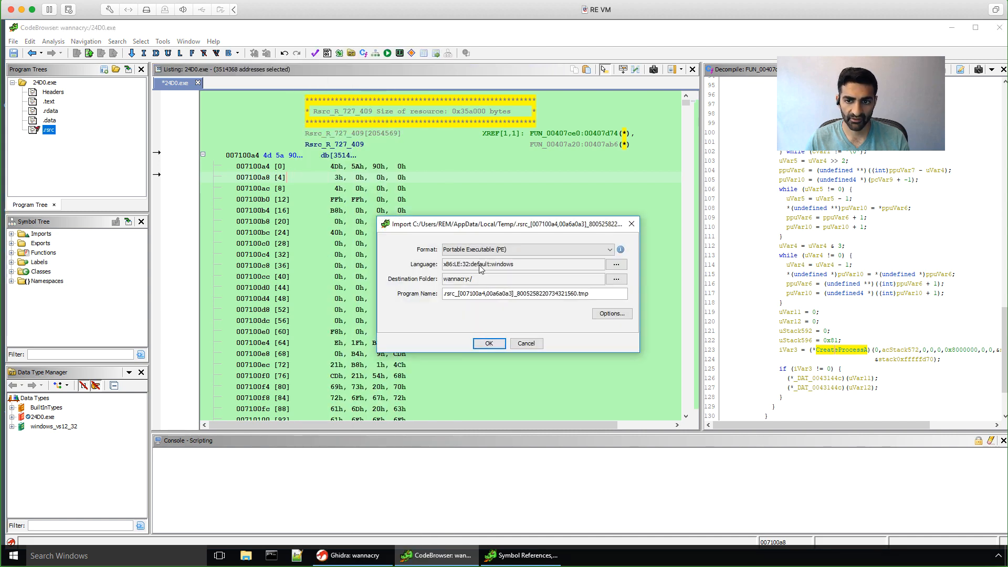
click(489, 344)
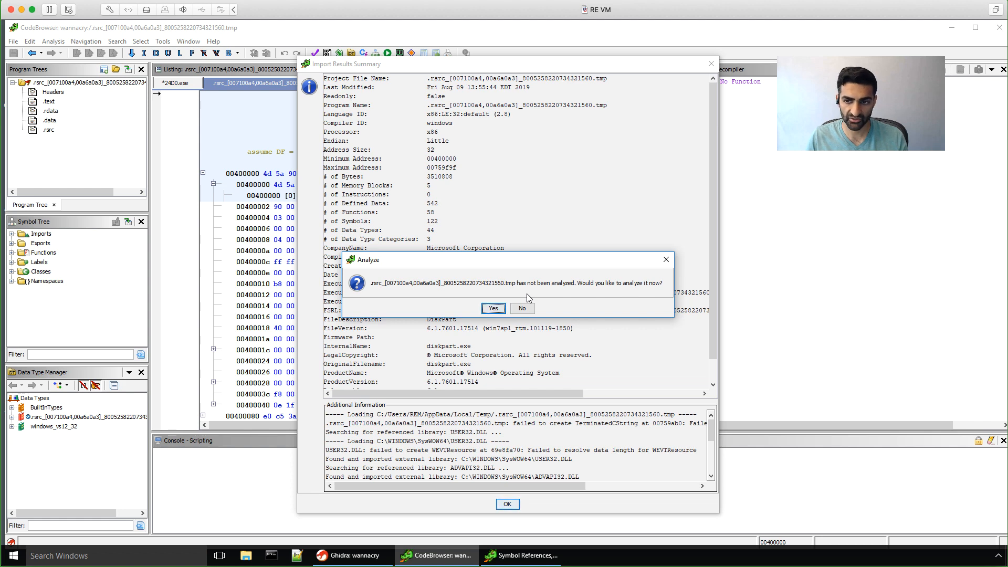
Step: Analyze diskpart.exe with Decompiler Parameter ID and WindowsPE x86 Propagate External Parameters enabled
click(494, 308)
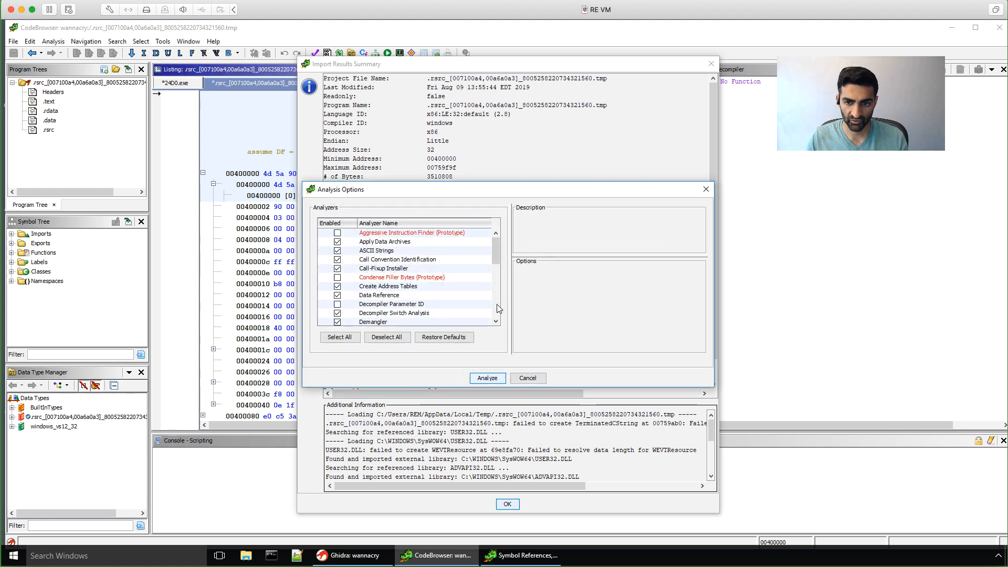
click(337, 304)
drag(497, 249, 496, 321)
click(336, 294)
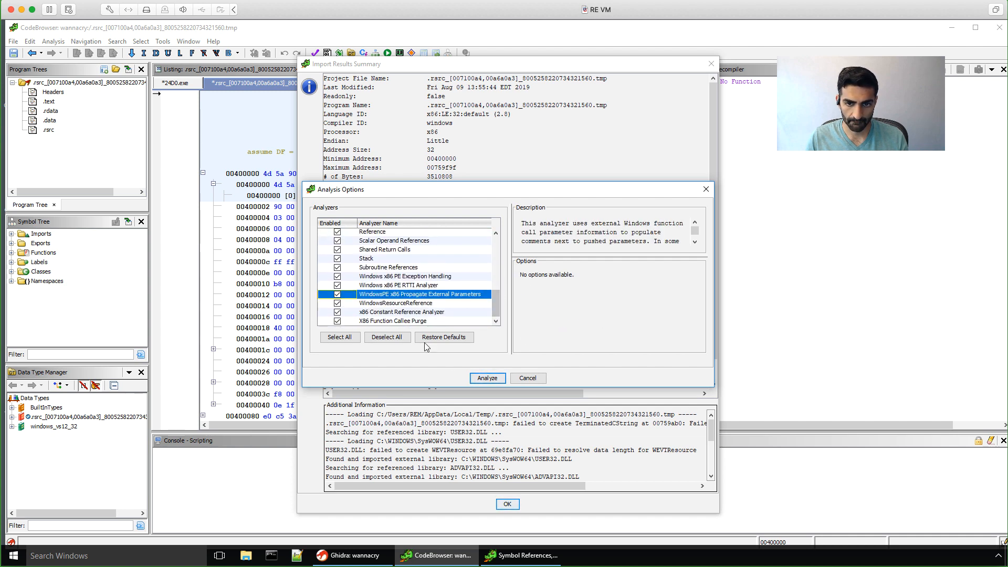
click(486, 379)
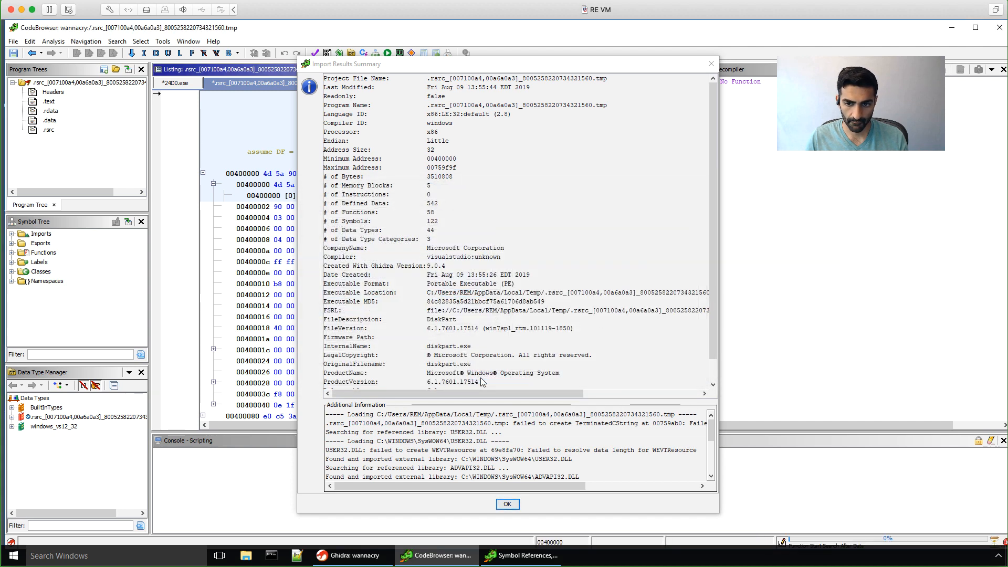
click(507, 505)
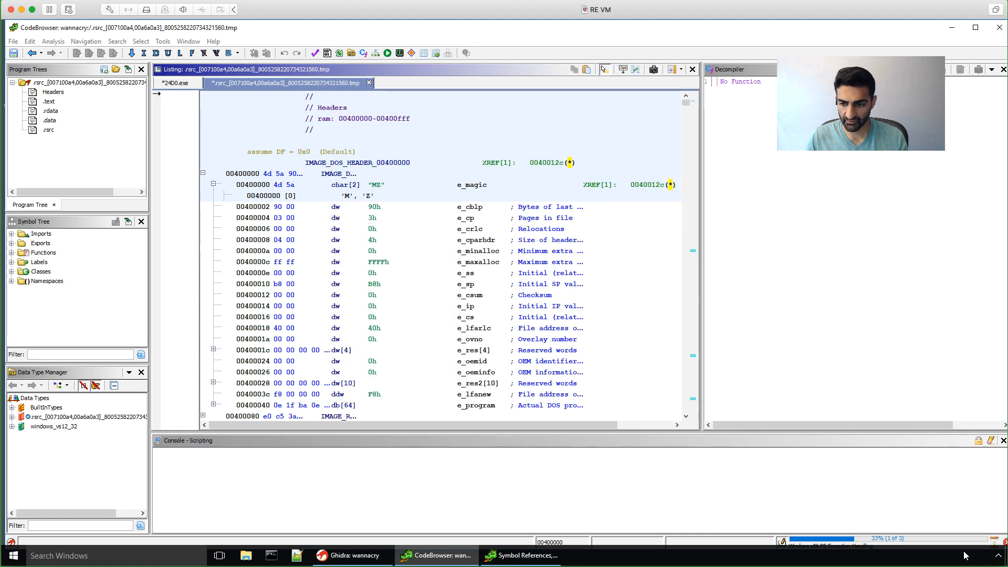
Step: Close the analysis summary and return to the FindResourceA call in 24D0.exe's FUN_00407ce0
double_click(278, 33)
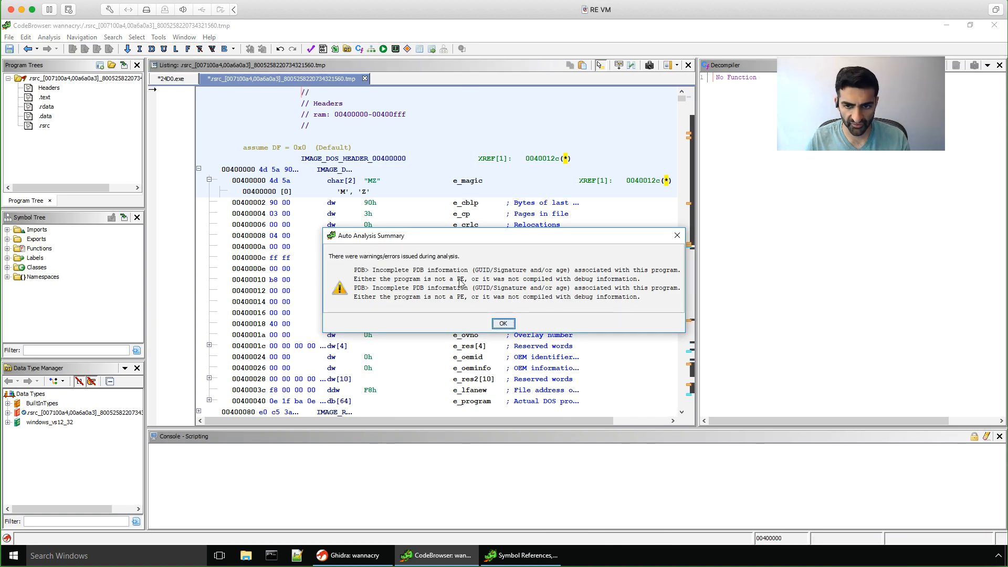
click(502, 324)
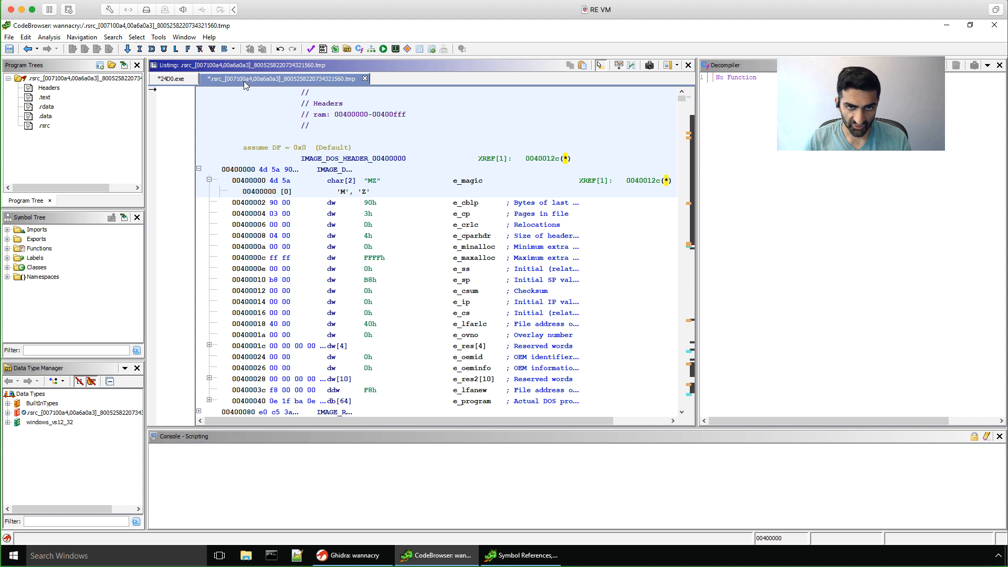
click(164, 80)
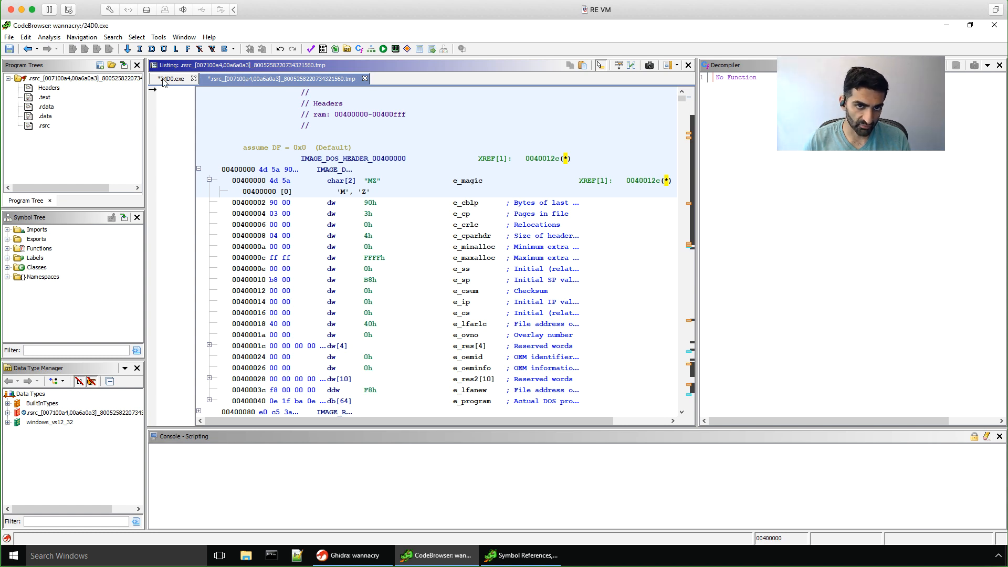
click(164, 80)
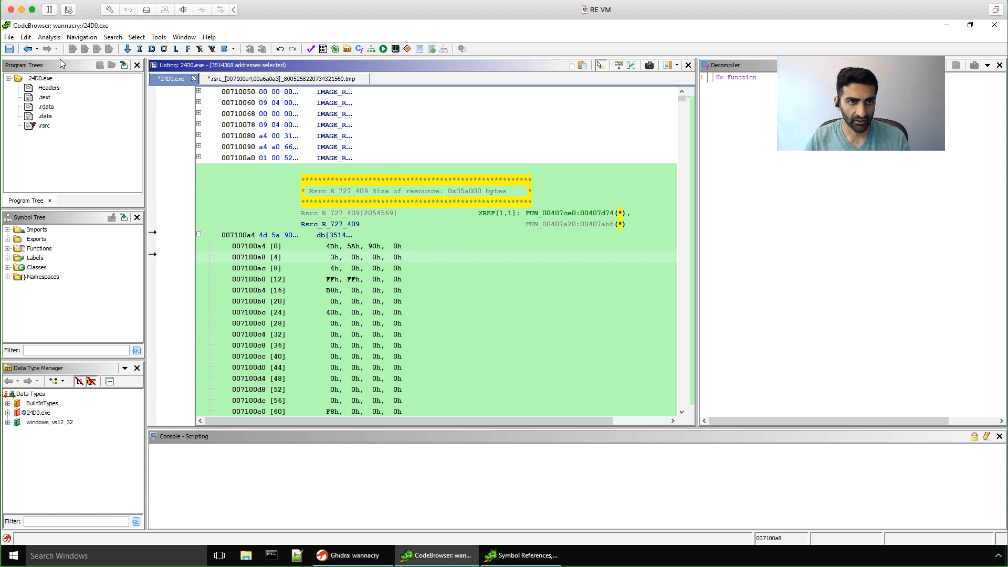
click(28, 49)
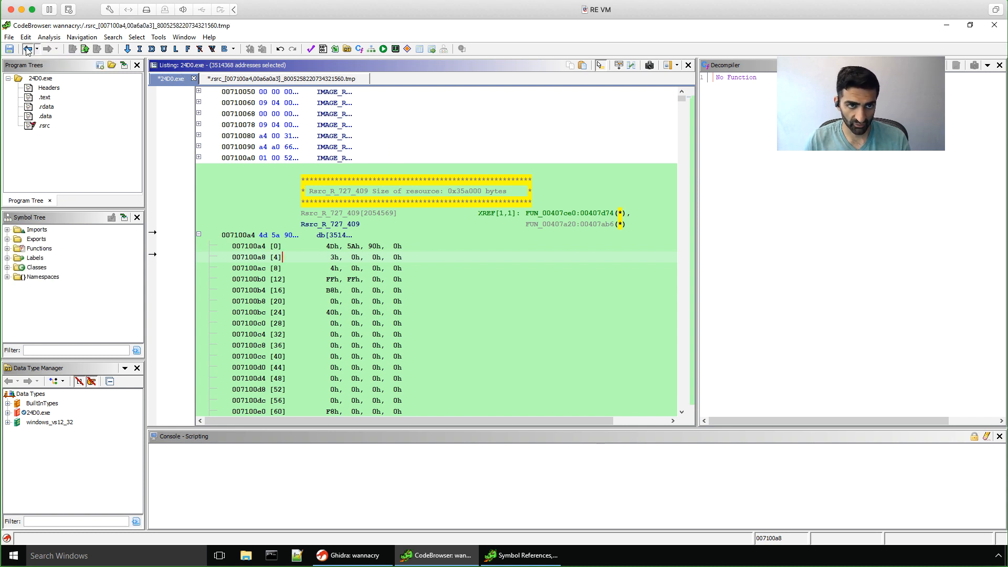
click(27, 49)
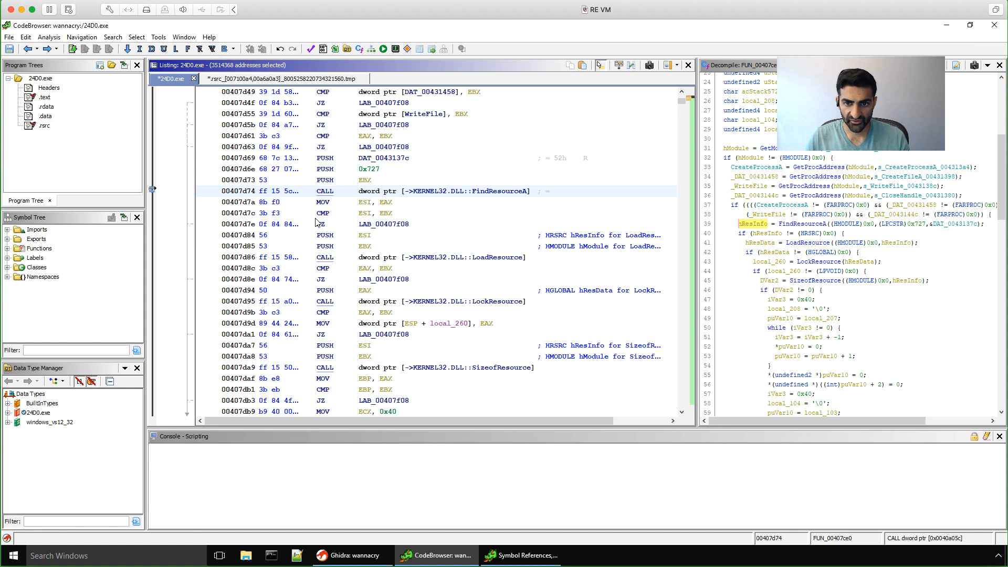
Step: Scroll the listing up to the FUN_00407ce0 function header
scroll(351, 259, up, 9)
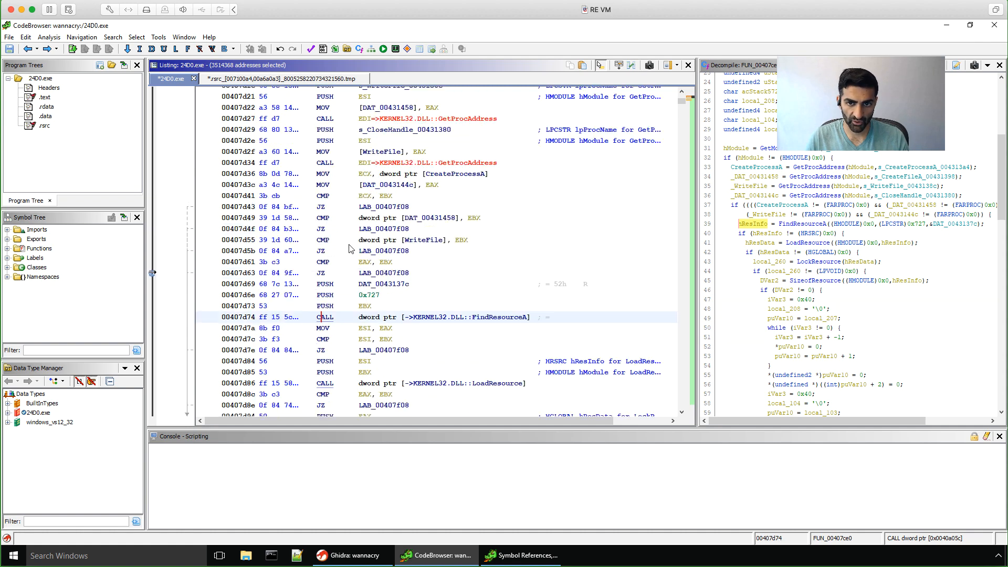
scroll(351, 249, up, 8)
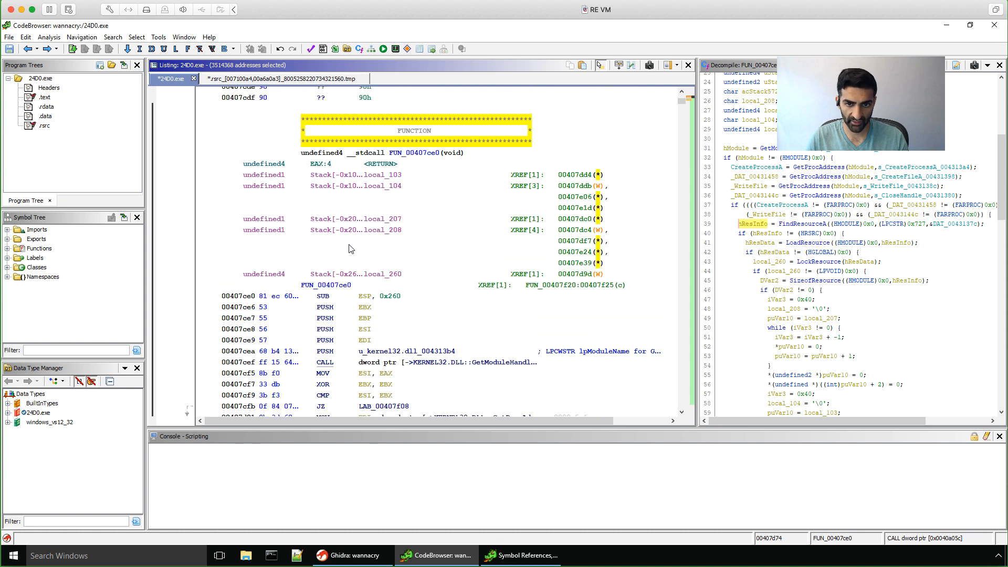
Step: Rename the FUN_00407ce0 function label to drop_and_run_pe
click(327, 285)
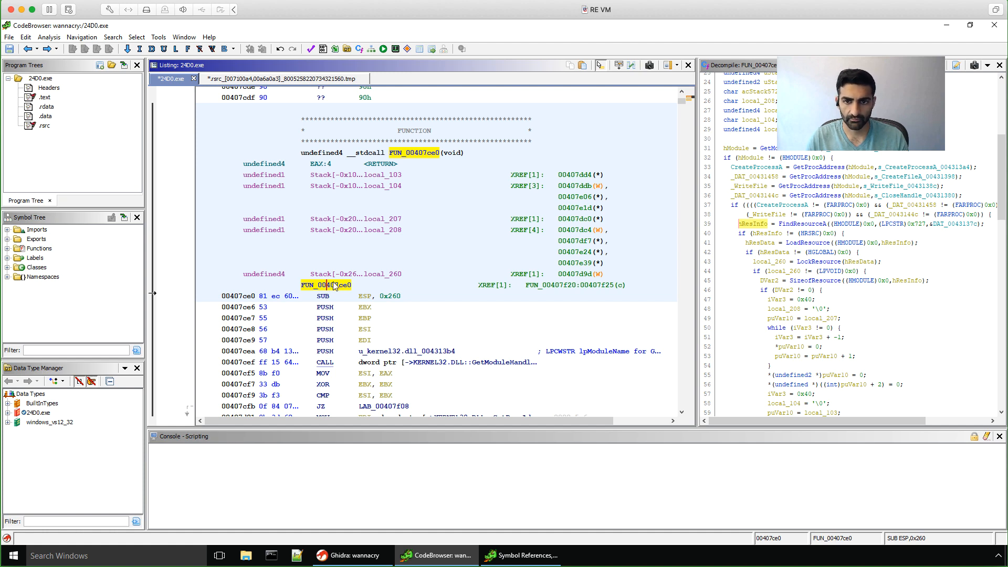
right_click(334, 285)
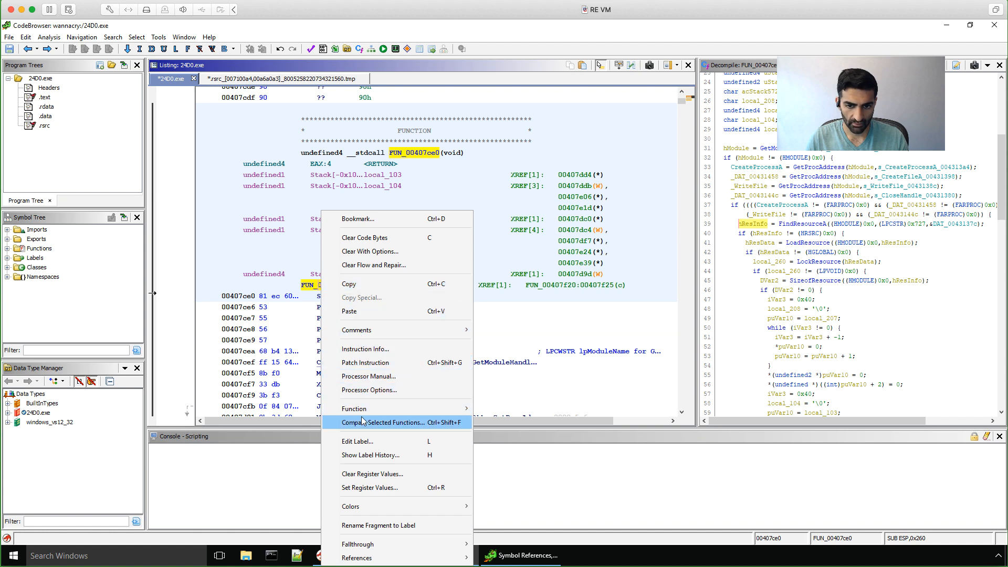
click(363, 442)
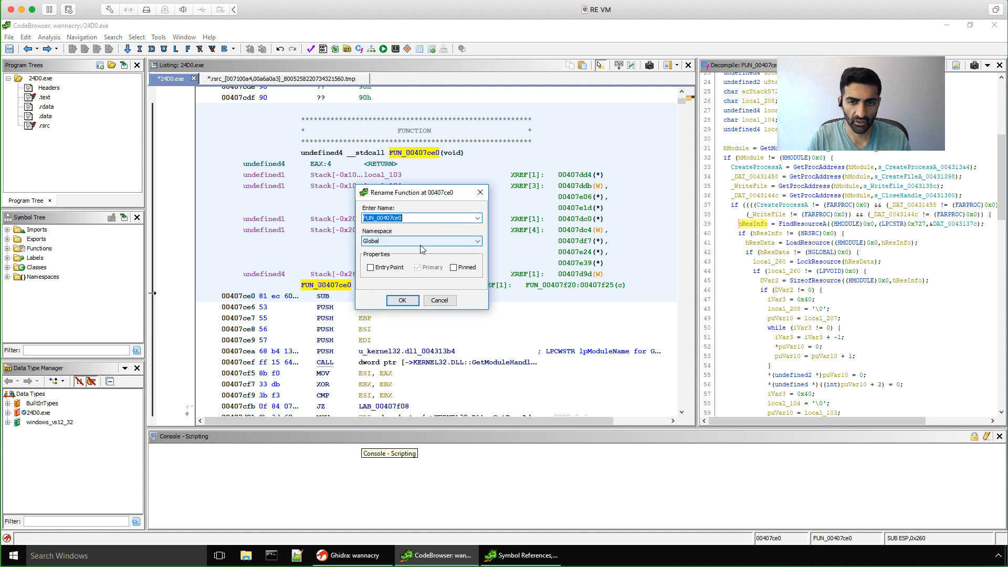
text(drop_and_r)
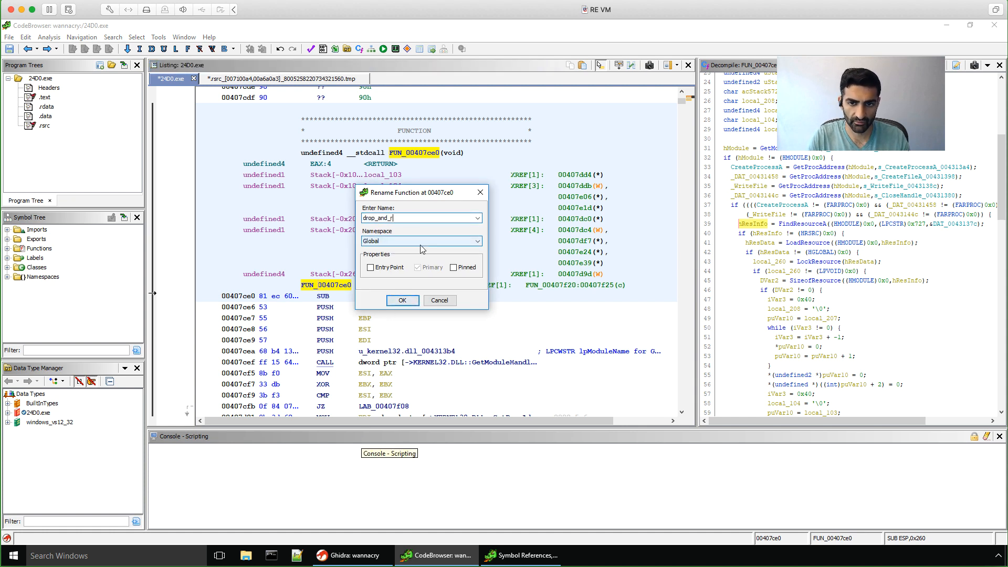
text(un_pe)
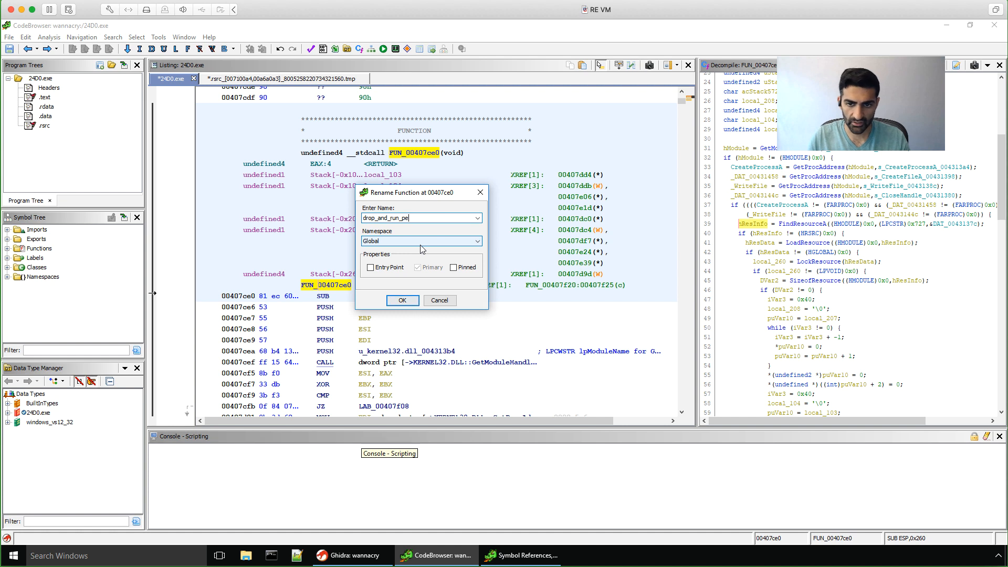
click(401, 300)
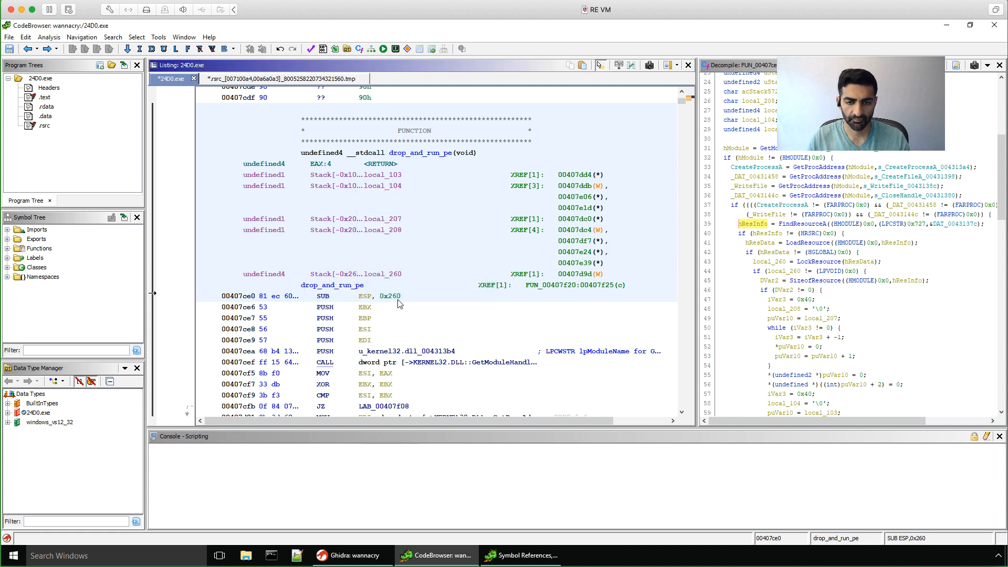
click(320, 287)
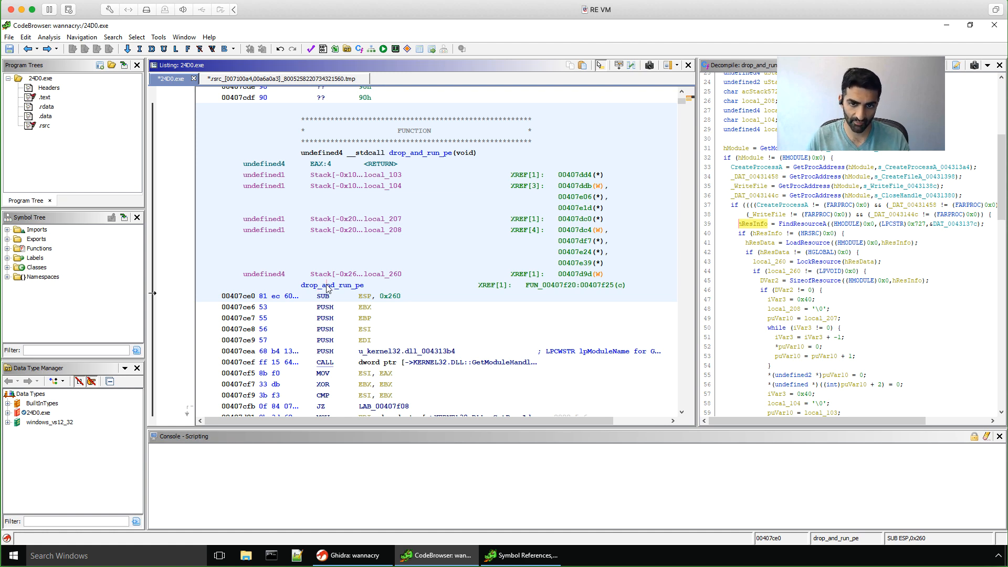
Step: Follow the only reference to drop_and_run_pe to its call at 00407f25 in FUN_00407f20
right_click(326, 287)
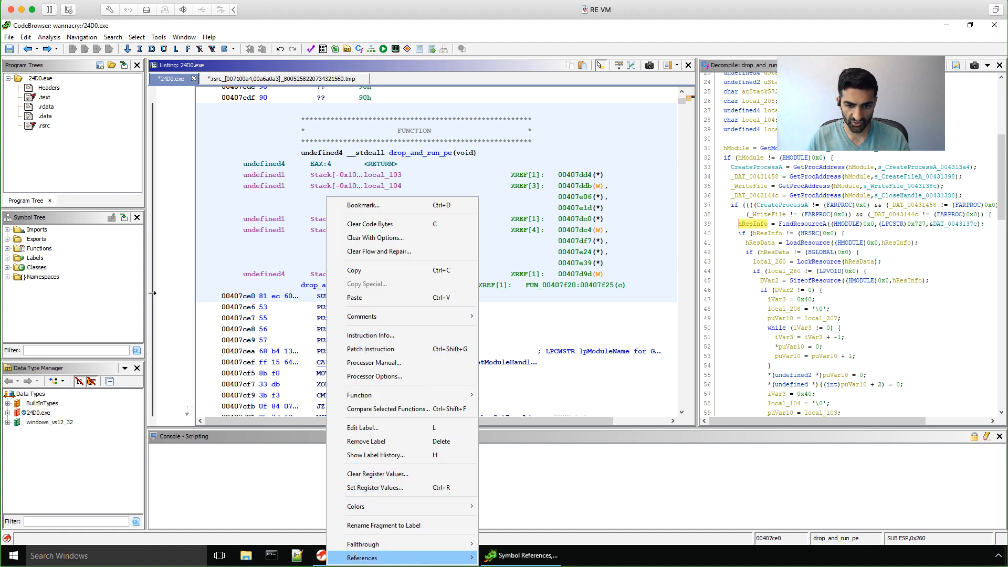
mouse_move(415, 564)
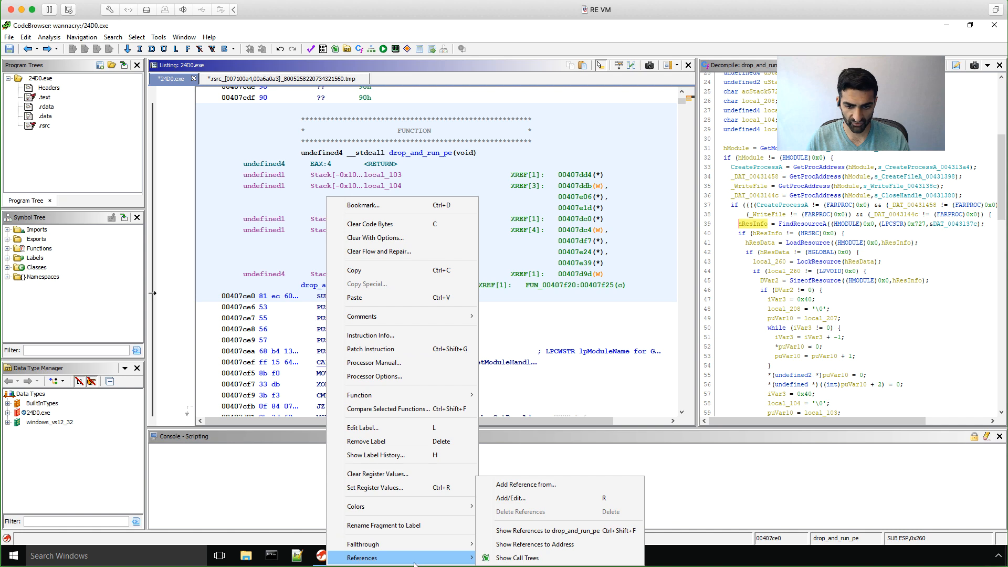
click(551, 538)
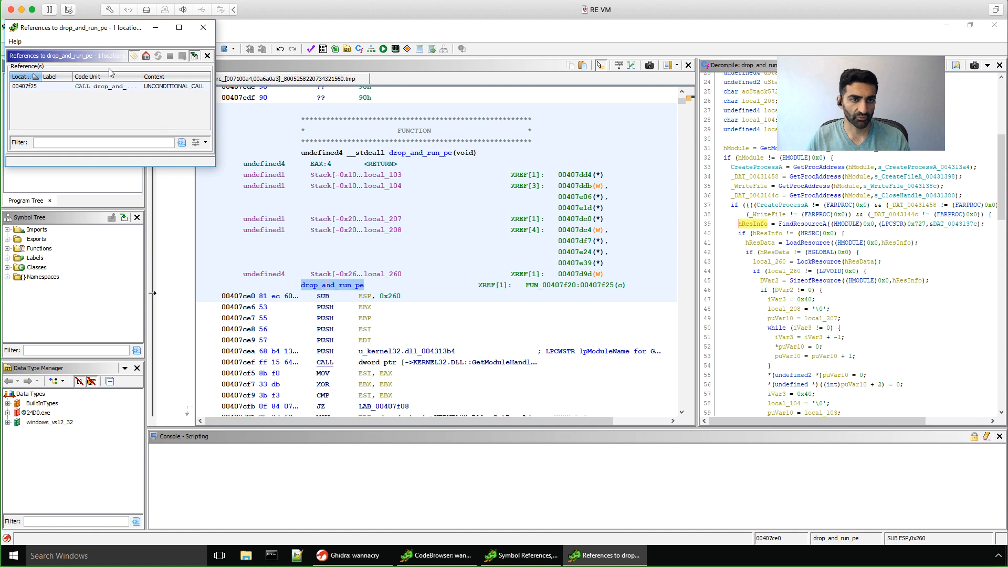
click(96, 87)
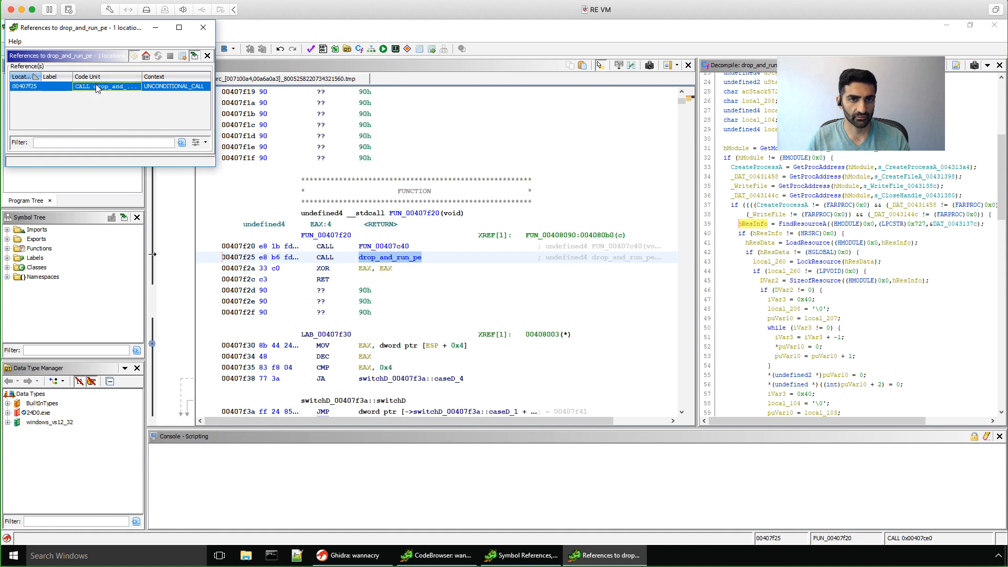
click(209, 32)
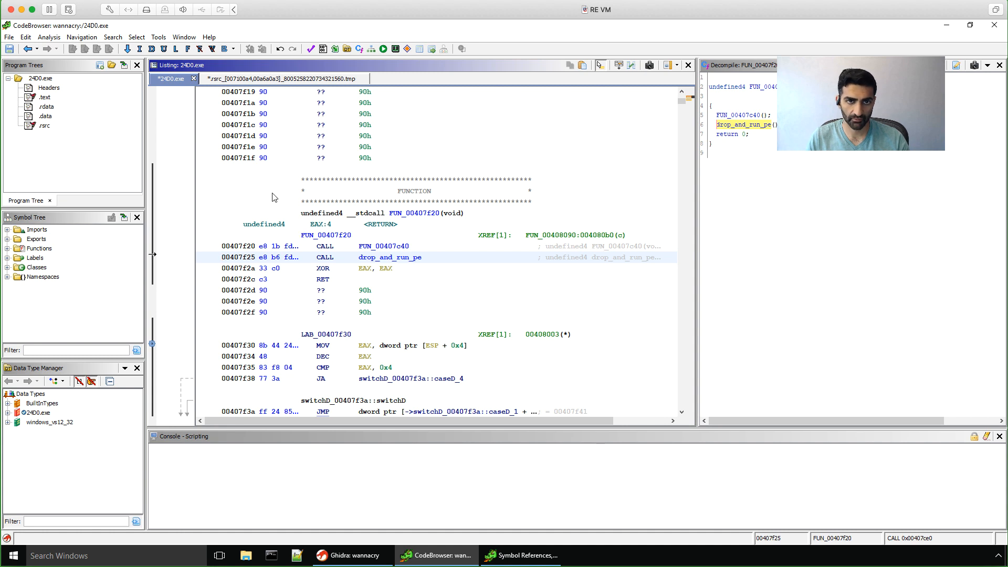
click(181, 37)
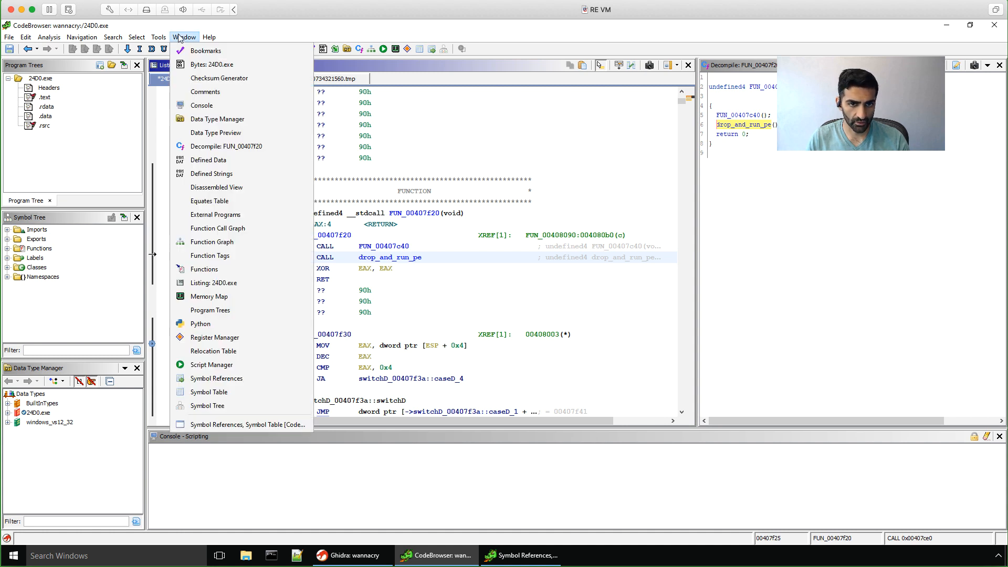
click(248, 229)
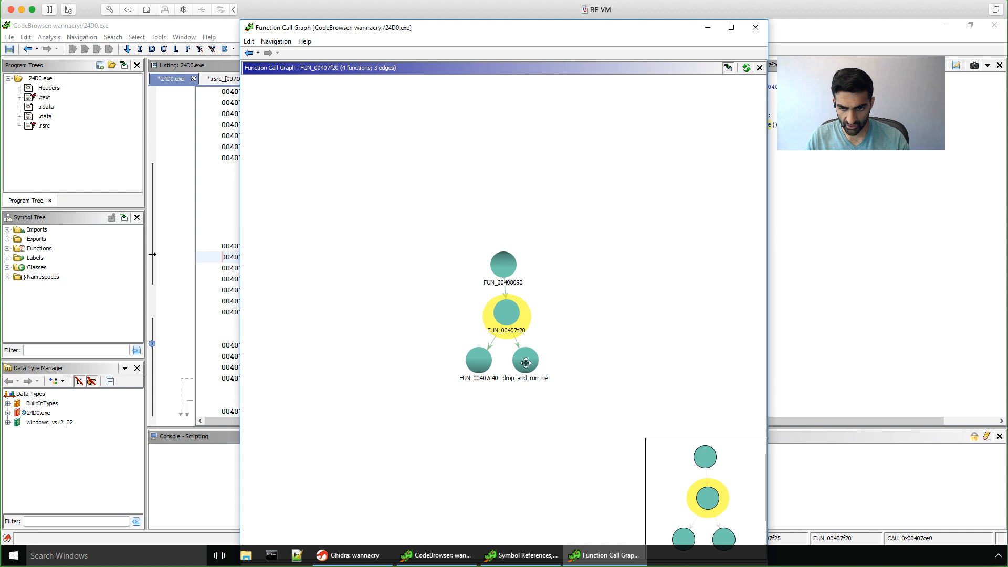
drag(497, 365, 485, 363)
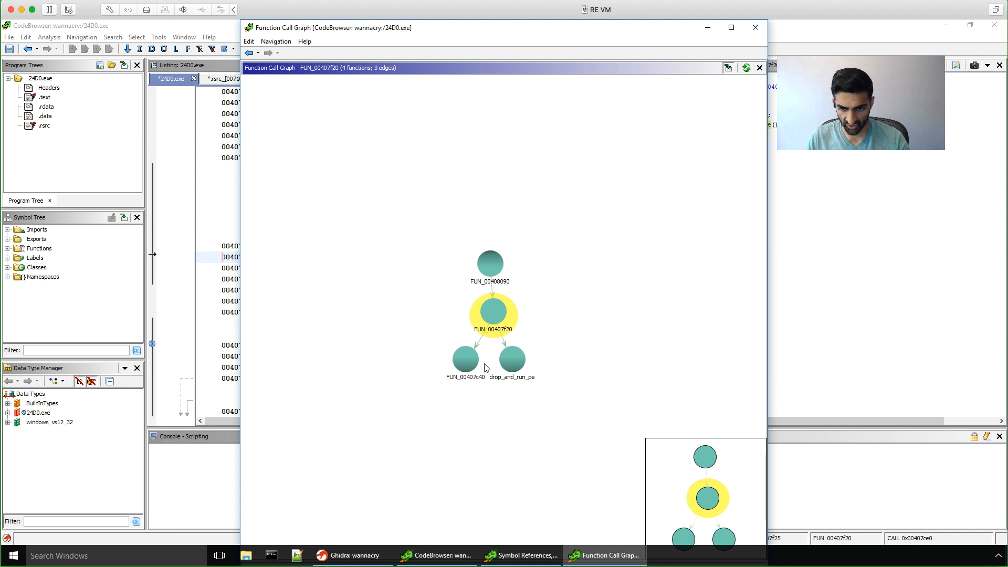
click(455, 369)
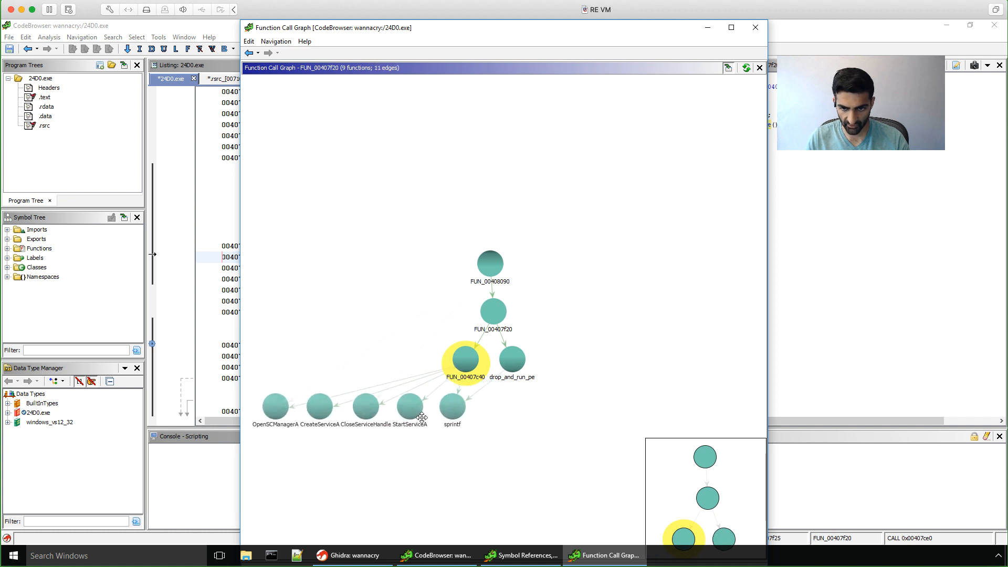
drag(345, 454, 381, 434)
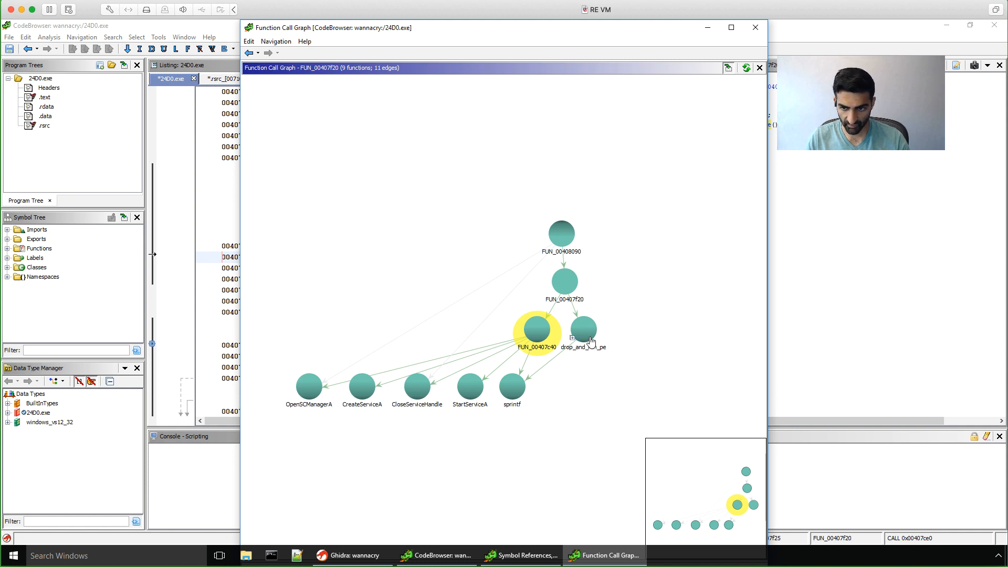
click(573, 338)
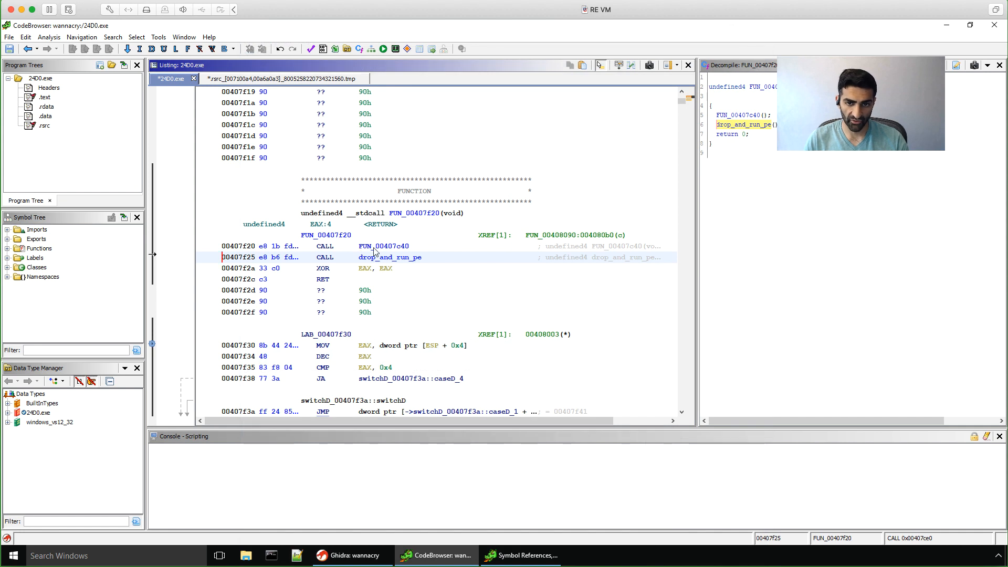
Step: Open the Script Manager showing all 238 scripts
mouse_move(375, 252)
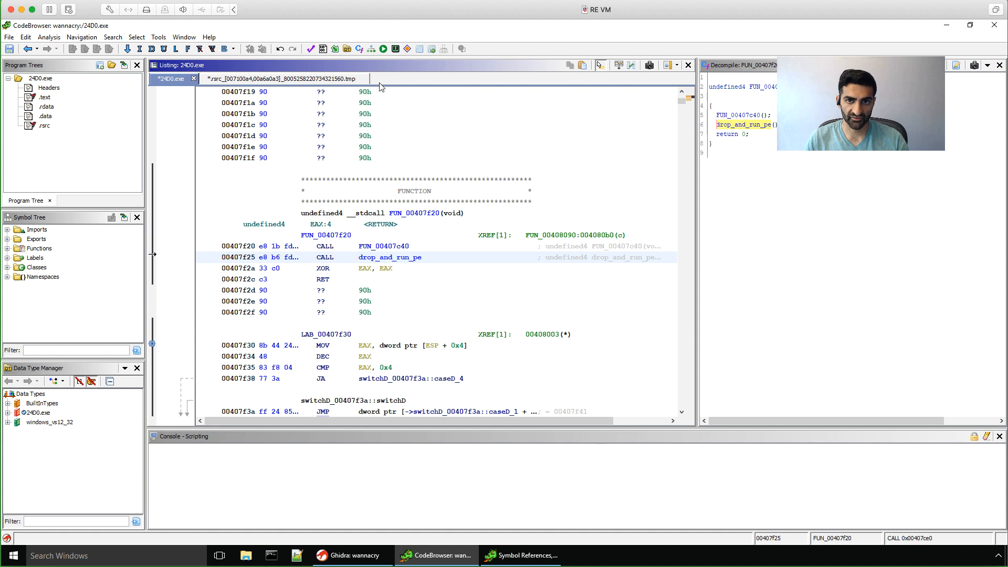
click(384, 49)
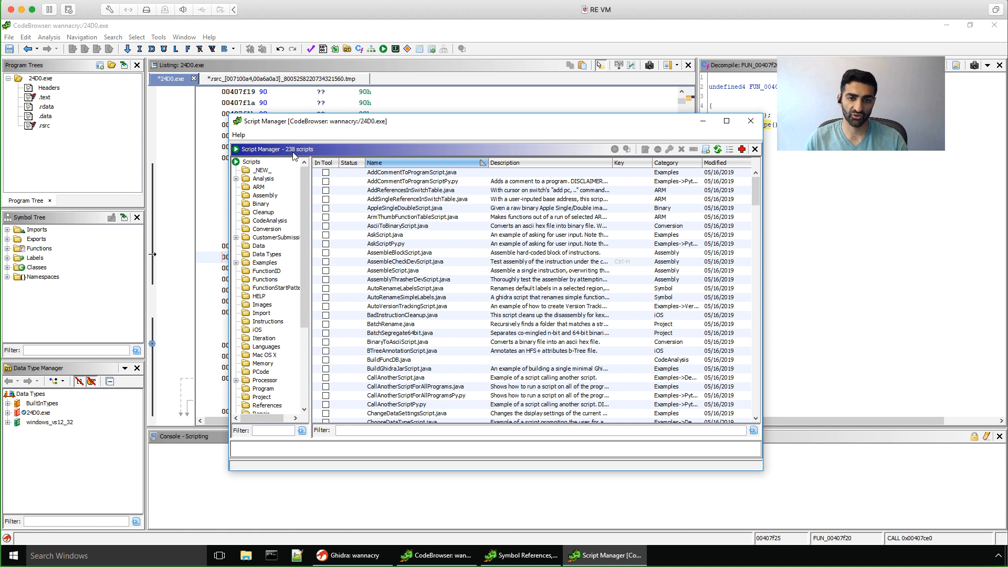
Step: Run RecursiveStringFinder.py from the Strings category of the Script Manager
drag(305, 181, 303, 285)
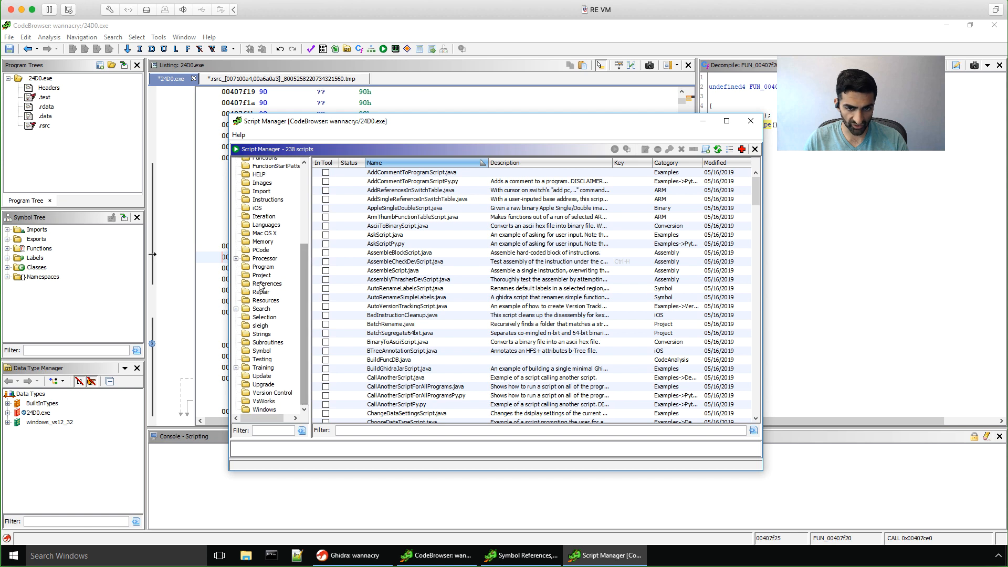
click(261, 334)
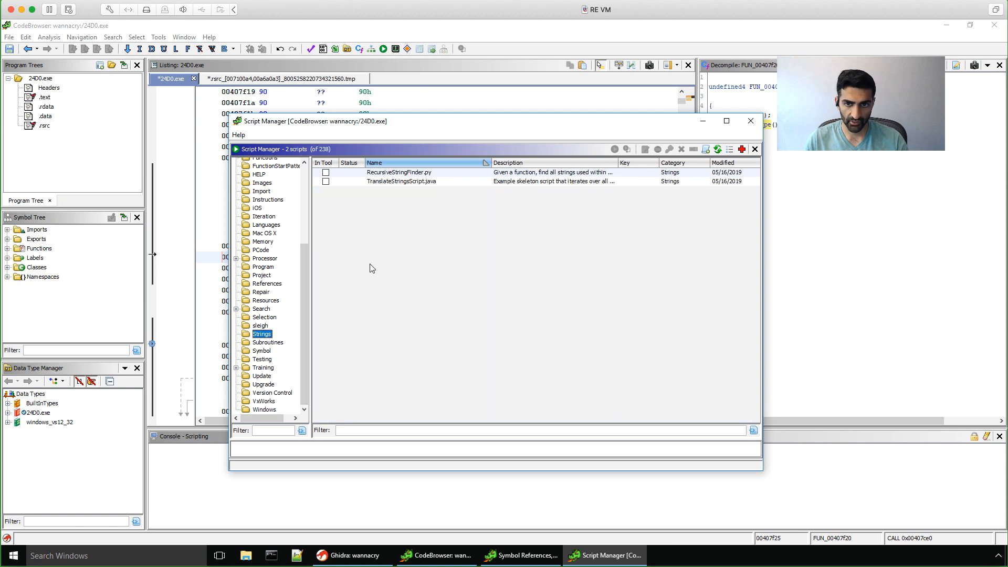
click(399, 173)
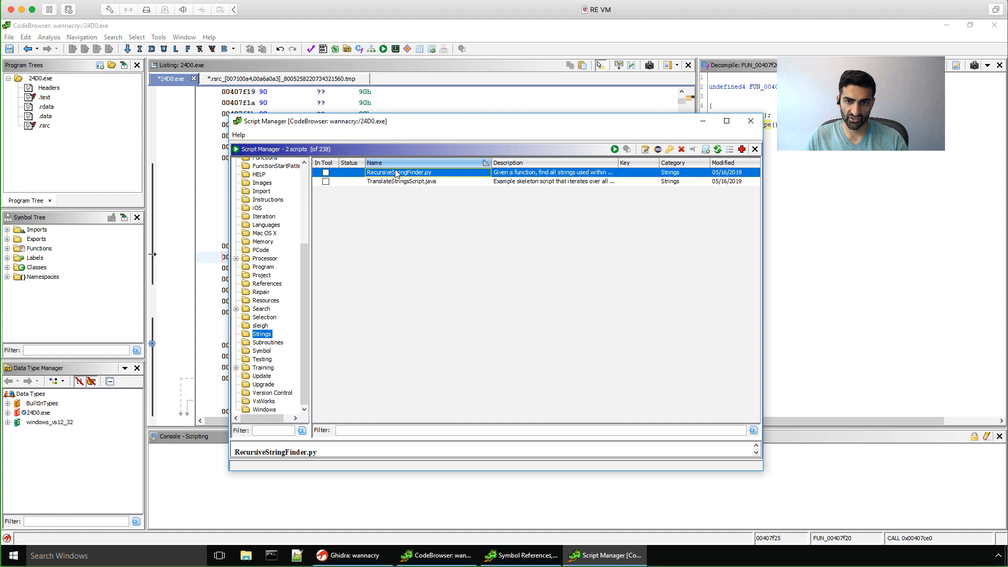
double_click(397, 173)
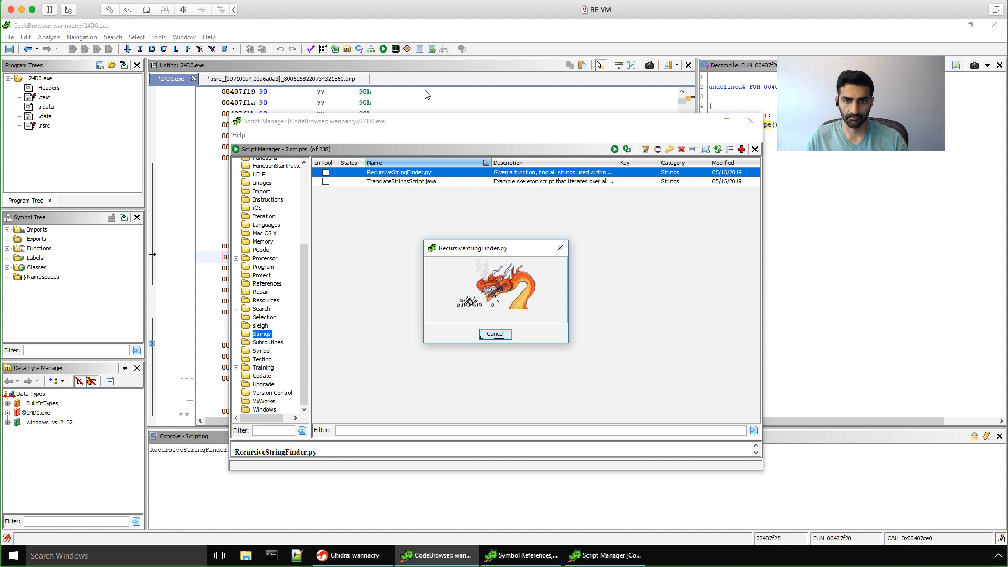
drag(457, 255, 463, 230)
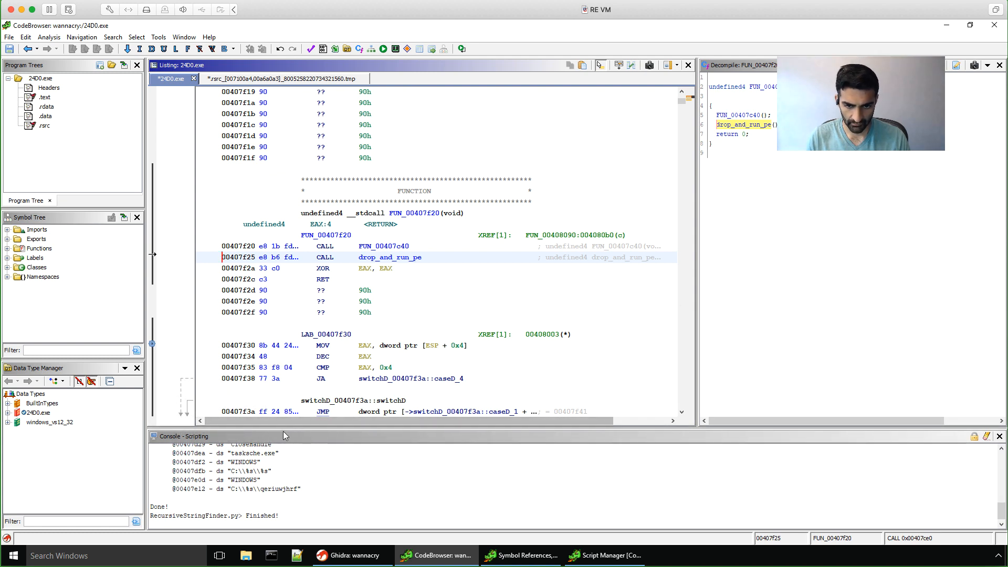
Step: Enlarge the console and highlight every occurrence of FUN_00407c40 in the listing
drag(283, 428, 282, 323)
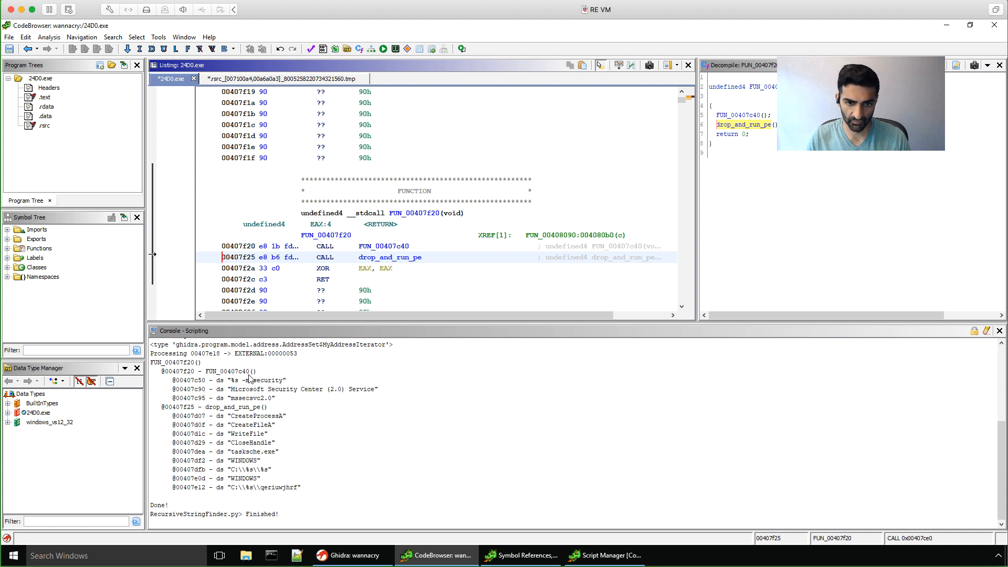
click(381, 247)
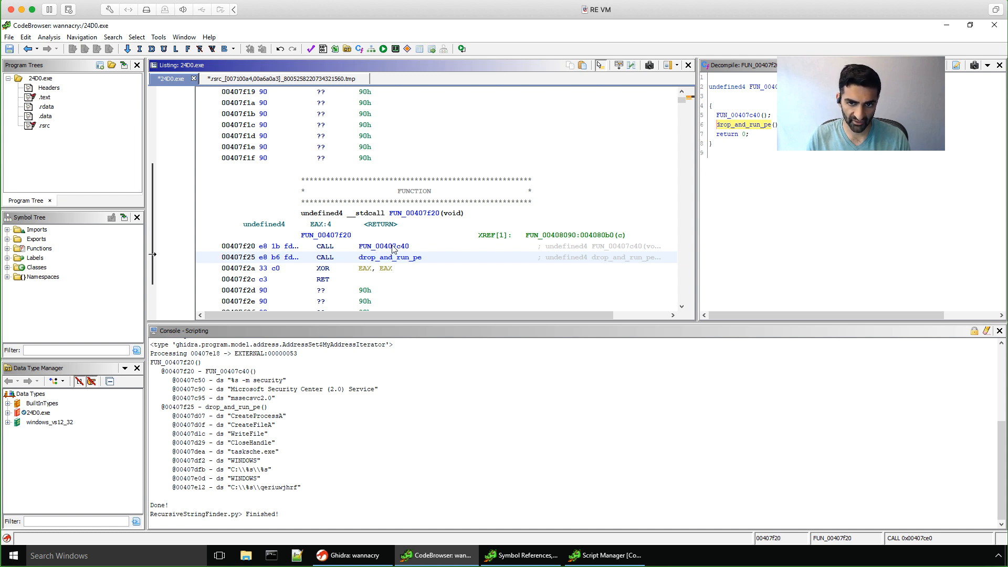
middle_click(392, 246)
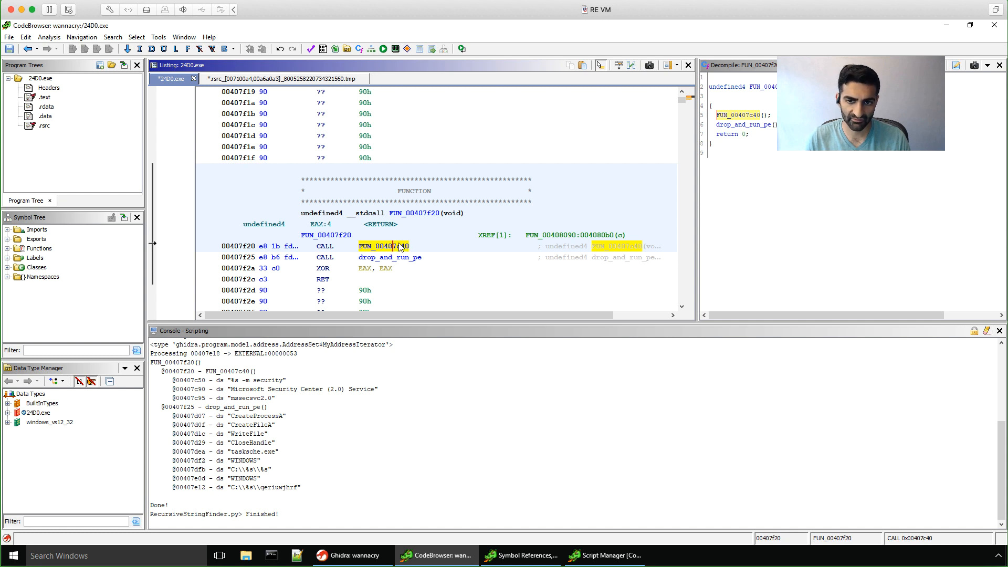
Step: Rename function FUN_00407c40 to create_and_start_service
right_click(386, 248)
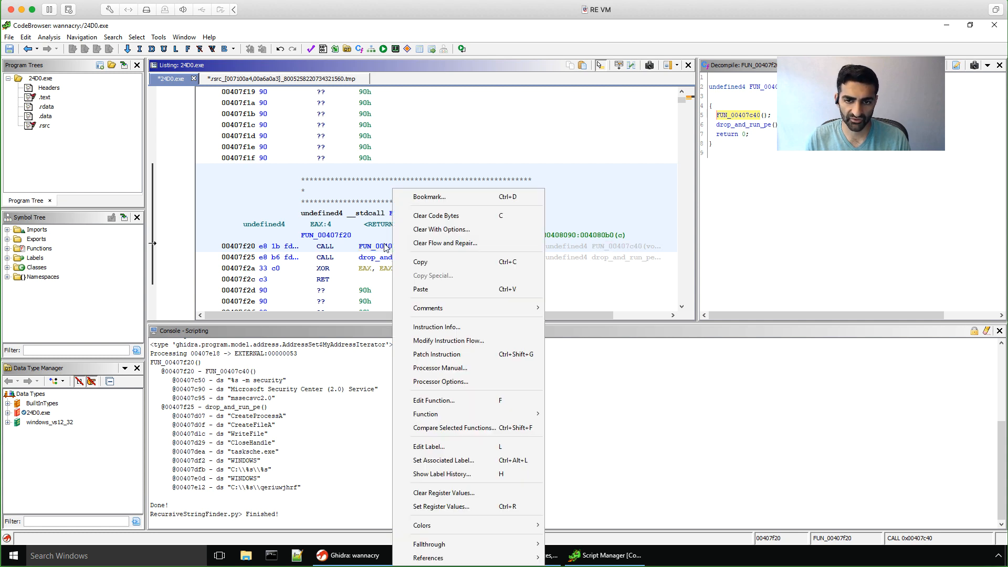
click(448, 447)
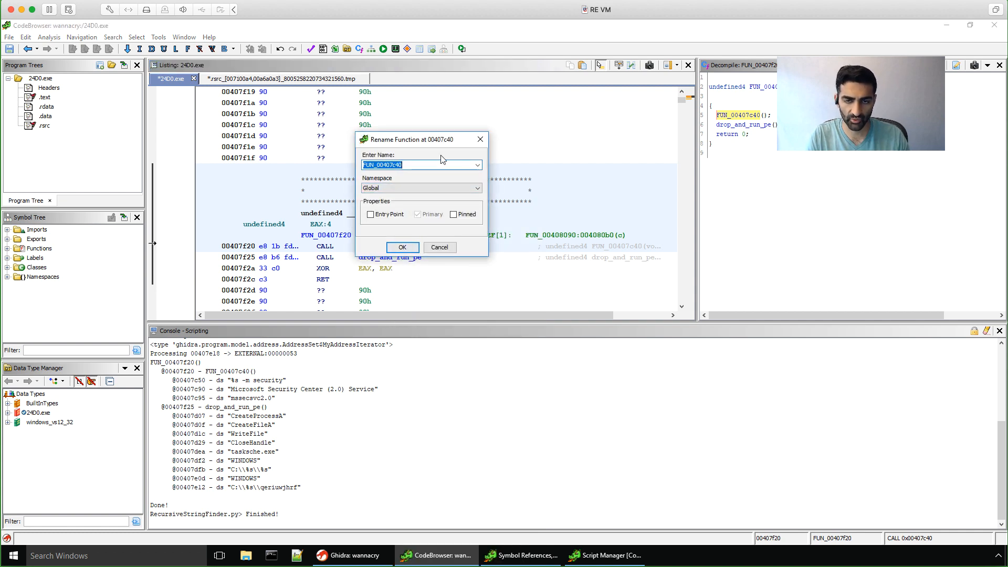
text(create_and_ru)
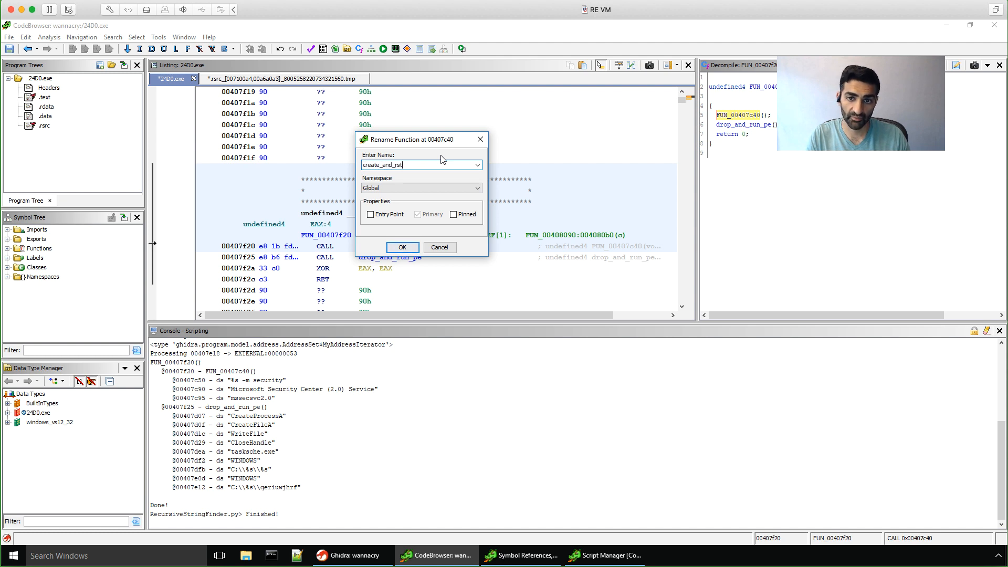
key(BackSpace)
key(BackSpace)
key(BackSpace)
text(star_servic)
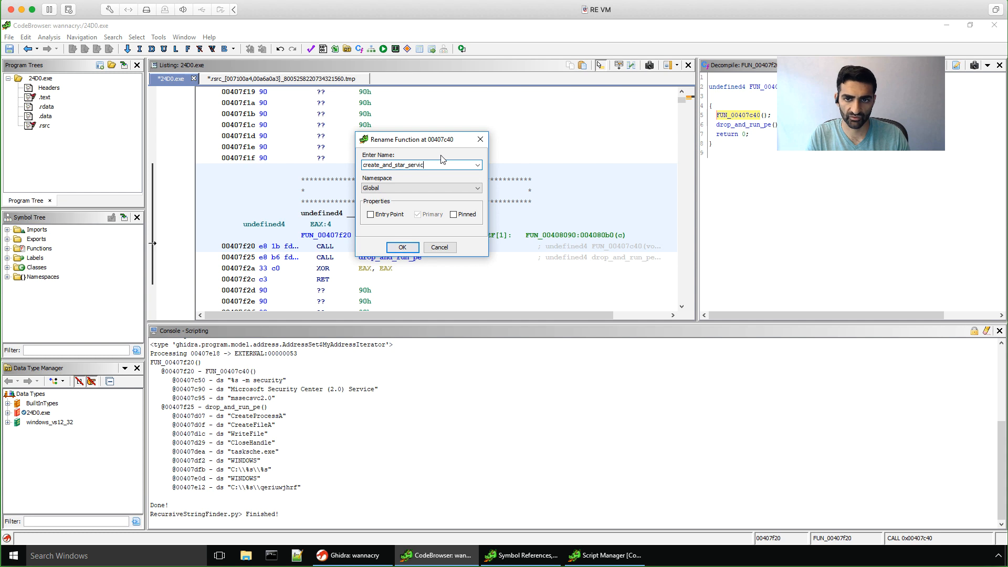
key(BackSpace)
key(BackSpace)
key(BackSpace)
text(t)
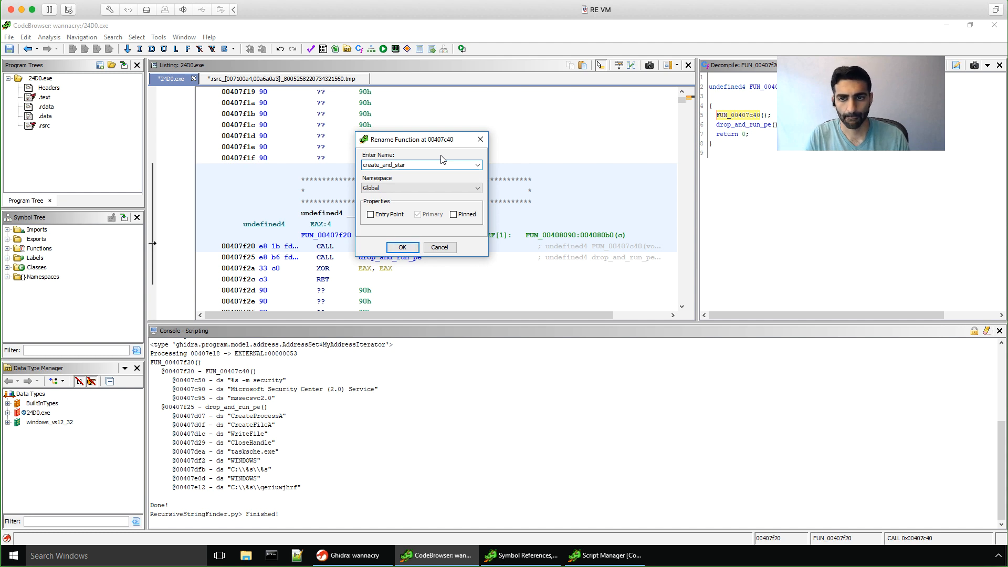
text(_service)
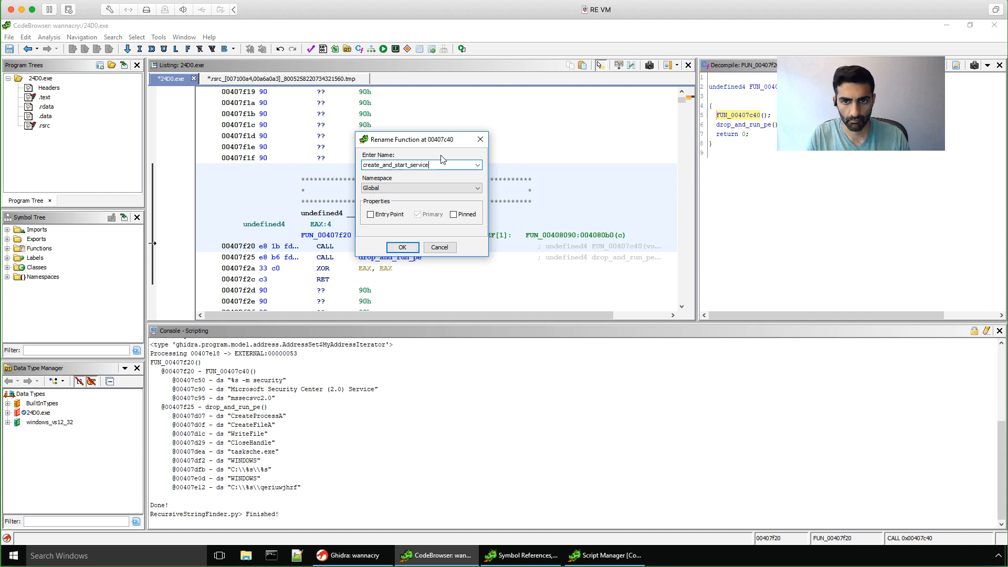
click(402, 247)
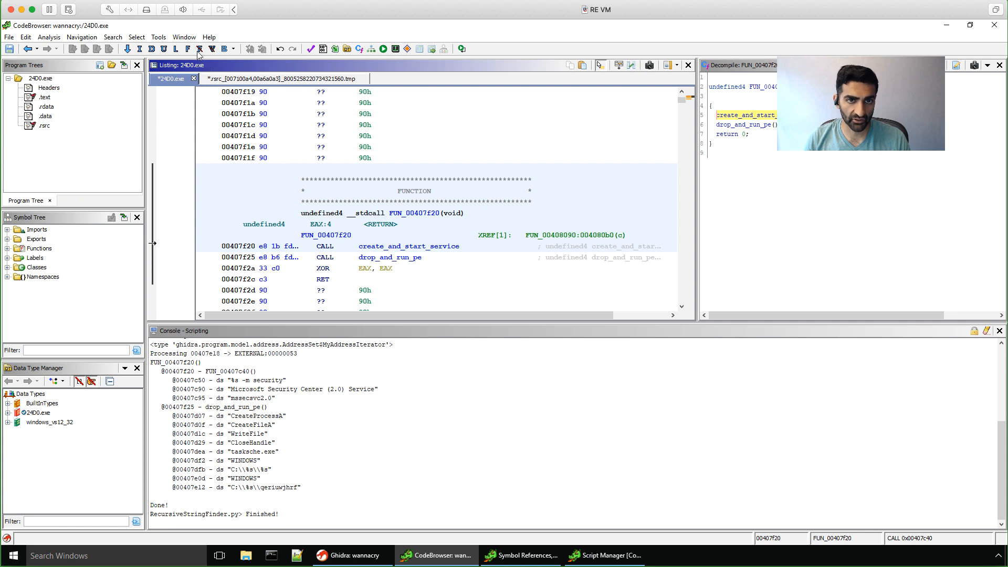
Step: Open the Defined Strings view for 24D0.exe and scroll through its 359 strings
click(184, 37)
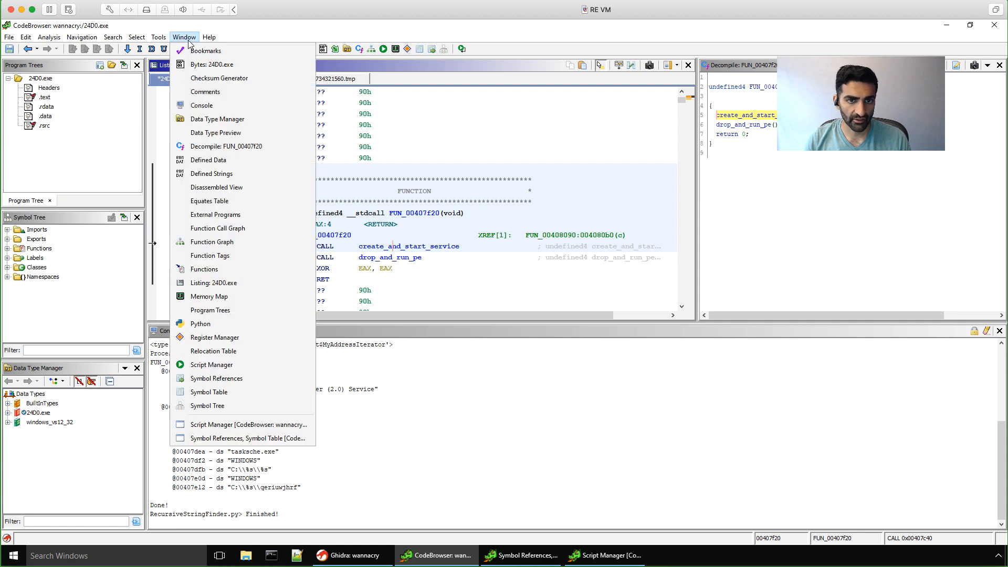
click(222, 175)
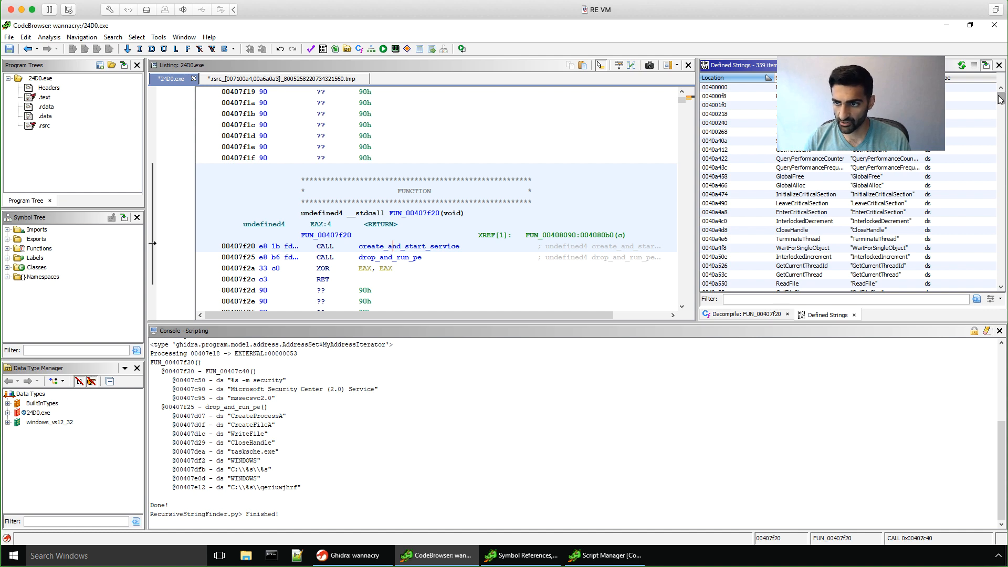
scroll(1000, 124, down, 2)
drag(999, 122, 995, 203)
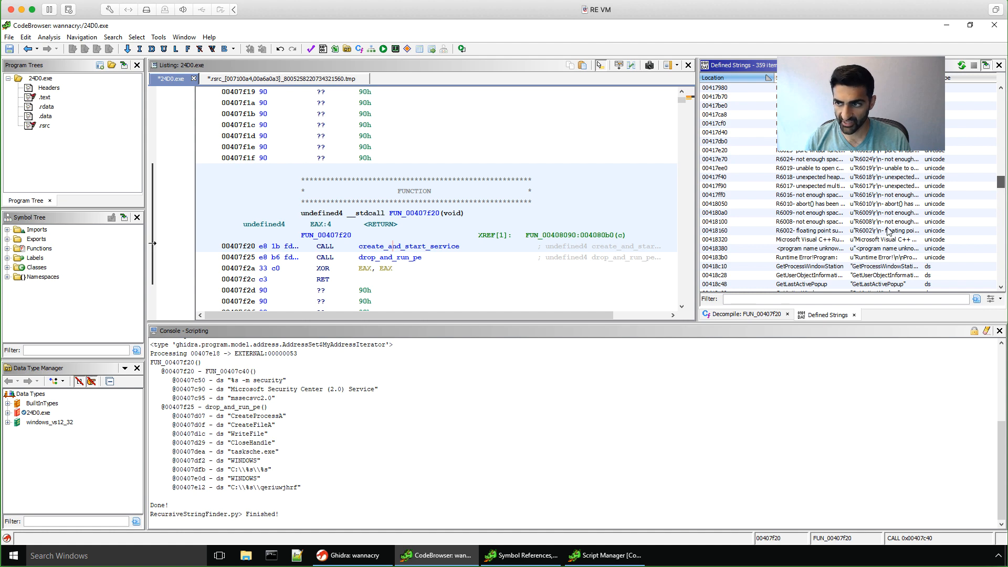
scroll(890, 245, down, 10)
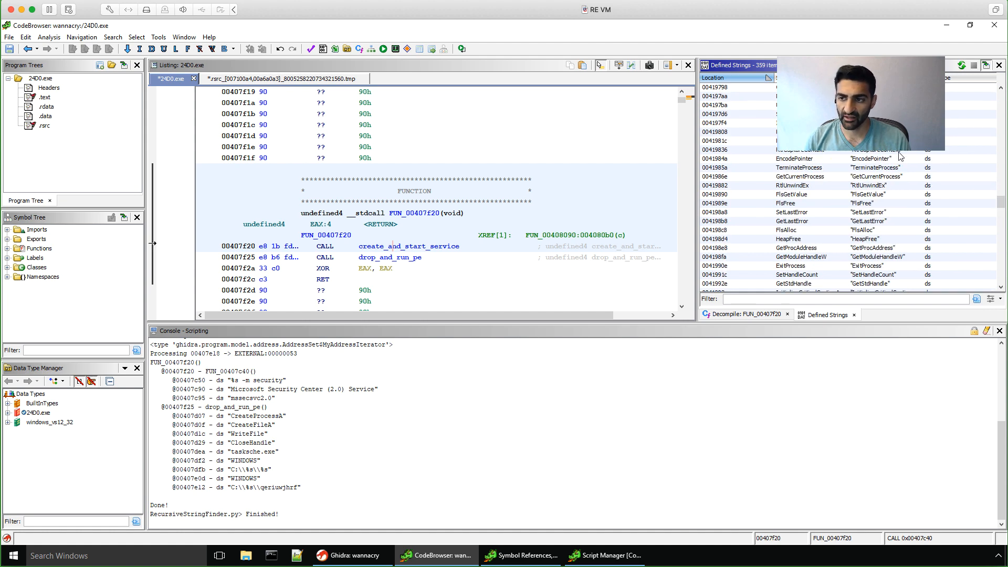